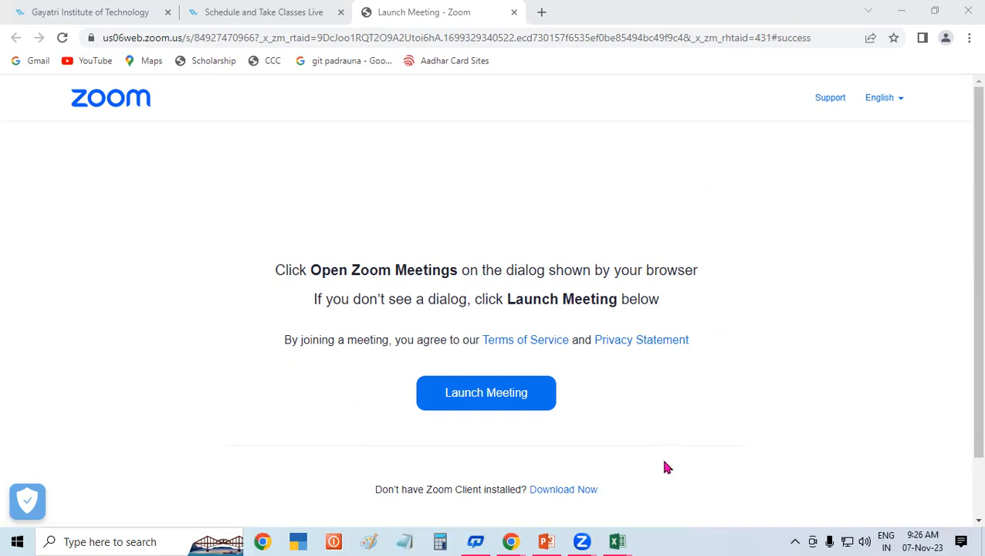
Step: Switch from the Zoom launch page to the EXCEL DAY 1 workbook via the taskbar
mouse_move(617, 541)
left_click(692, 472)
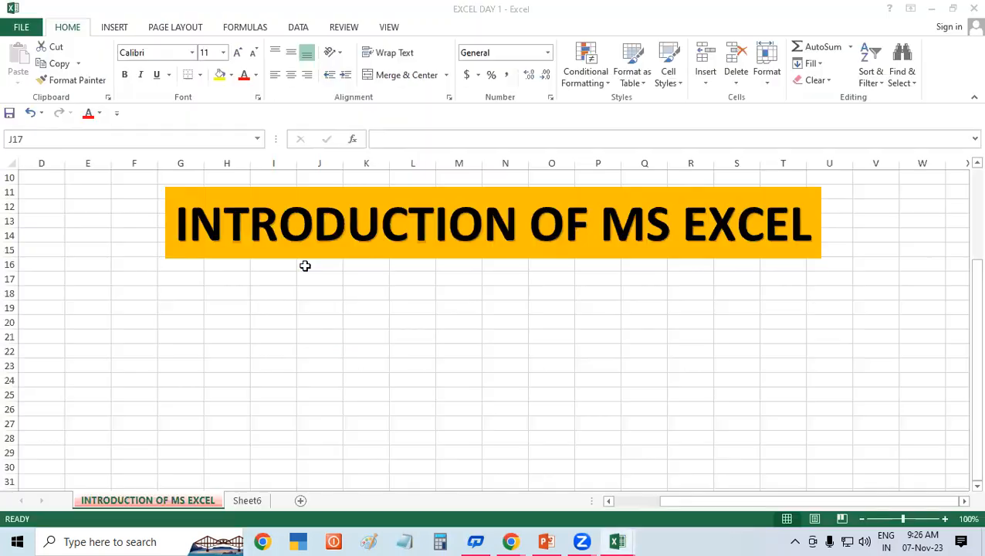
left_click(244, 321)
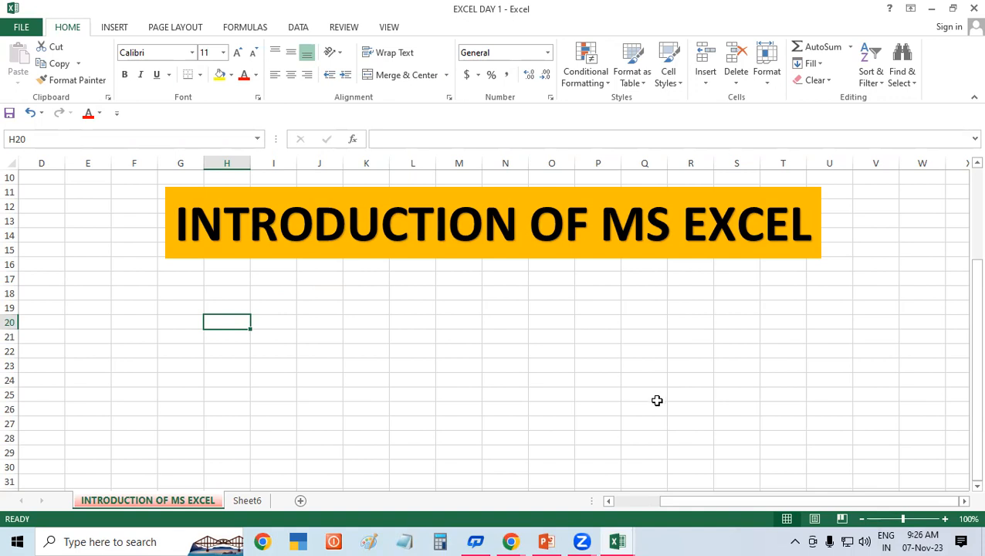
Step: Rename the Sheet6 tab to STUDENT DATABASE
right_click(256, 501)
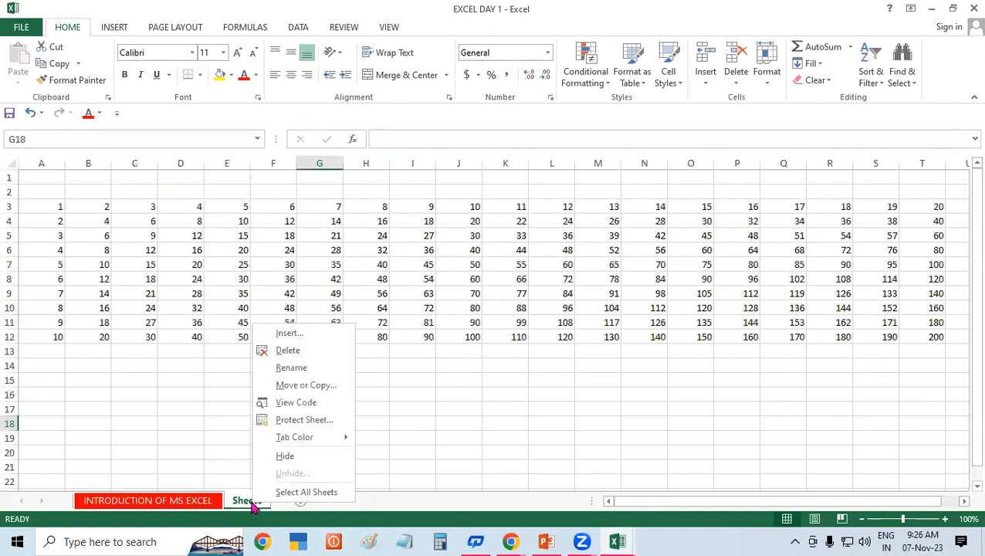
left_click(173, 504)
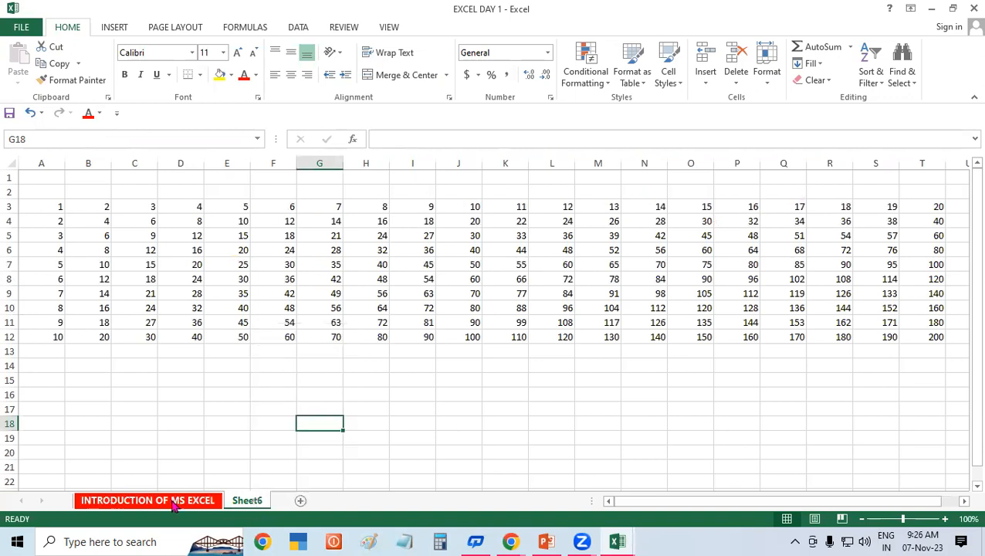
right_click(245, 500)
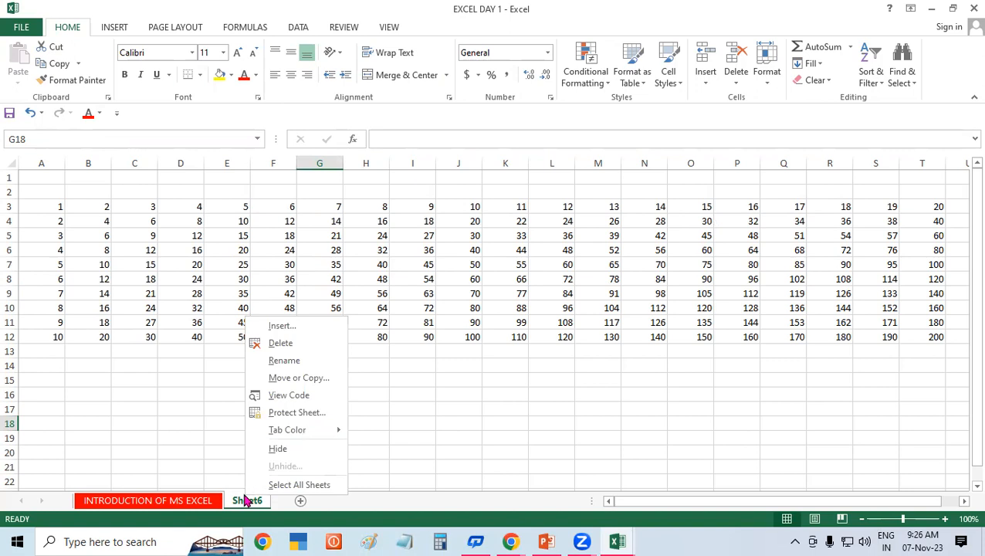
left_click(294, 361)
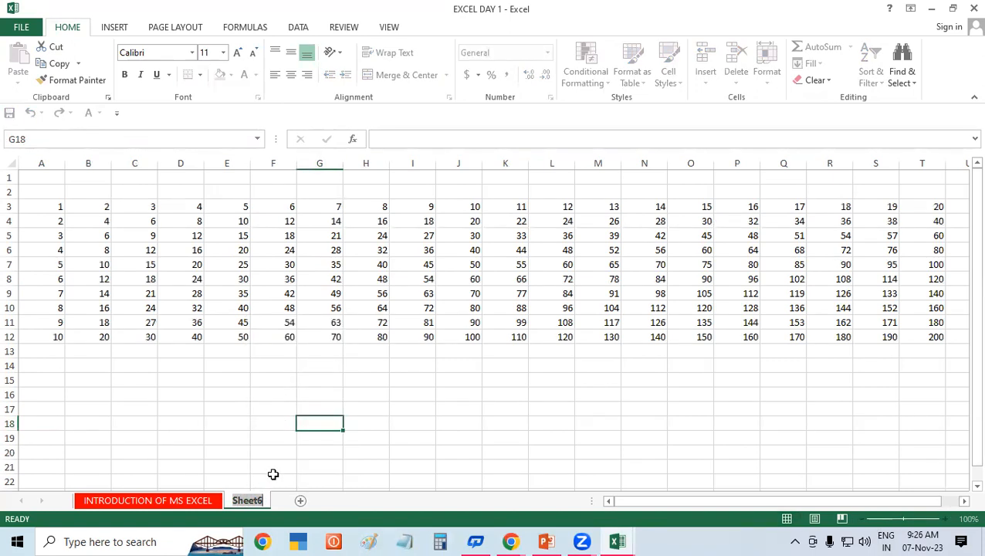
type("STUD")
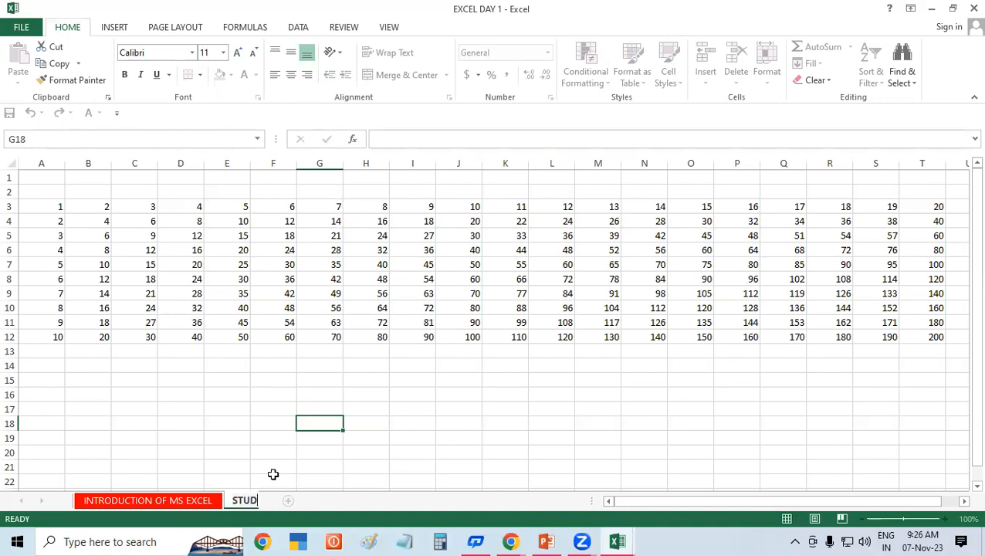
type("ENT DAT")
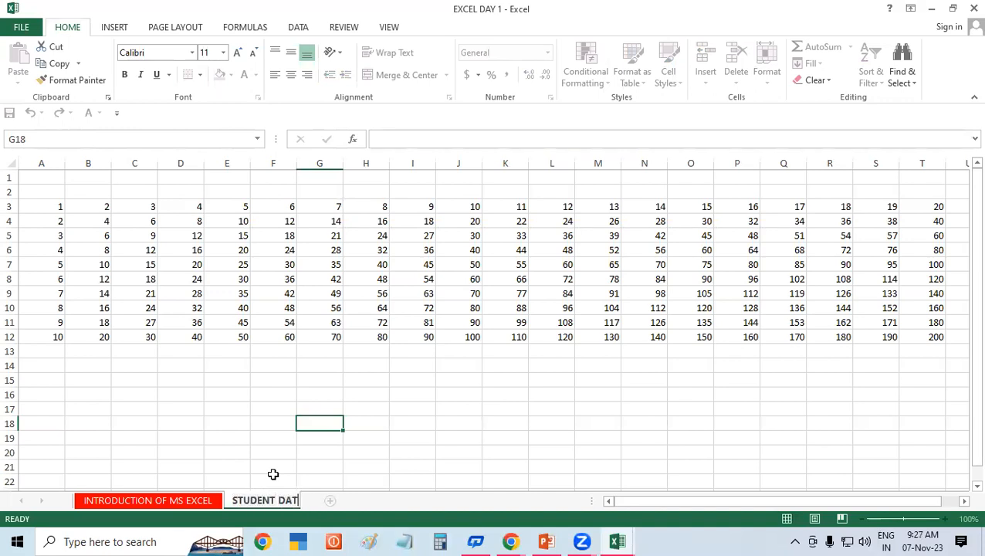
type("ABASE")
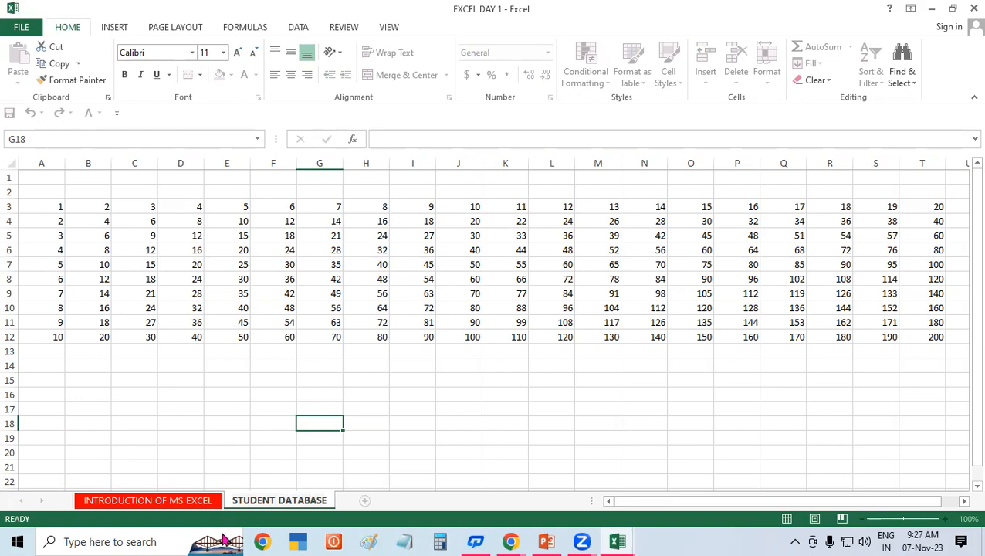
left_click(148, 507)
Step: View the STUDENT DATABASE tab colour choices and close them without changing anything
left_click(242, 502)
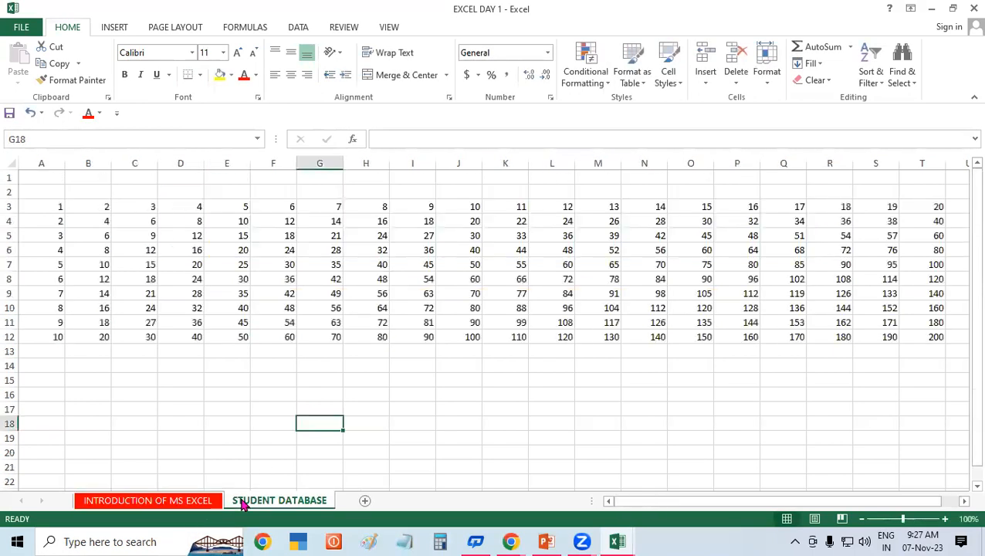
right_click(244, 503)
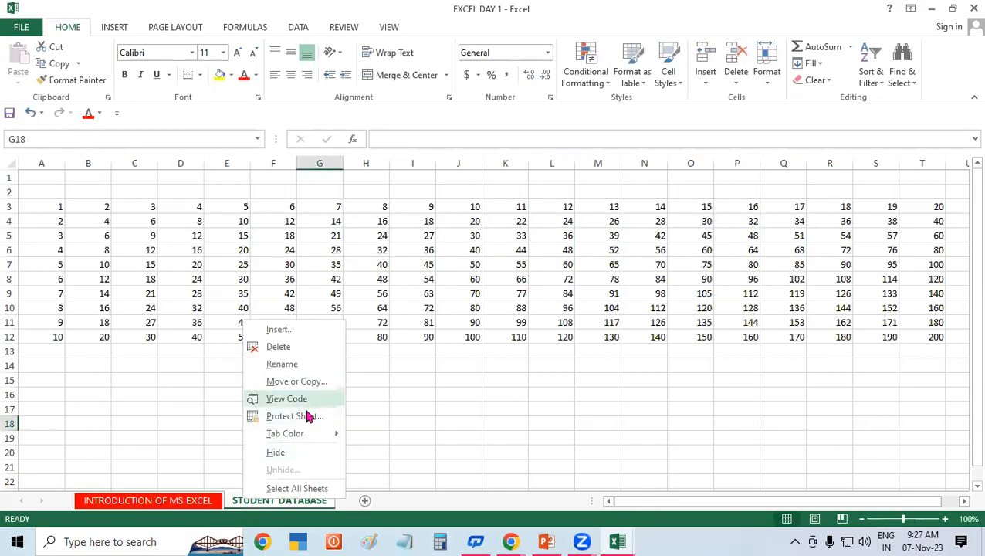
mouse_move(328, 433)
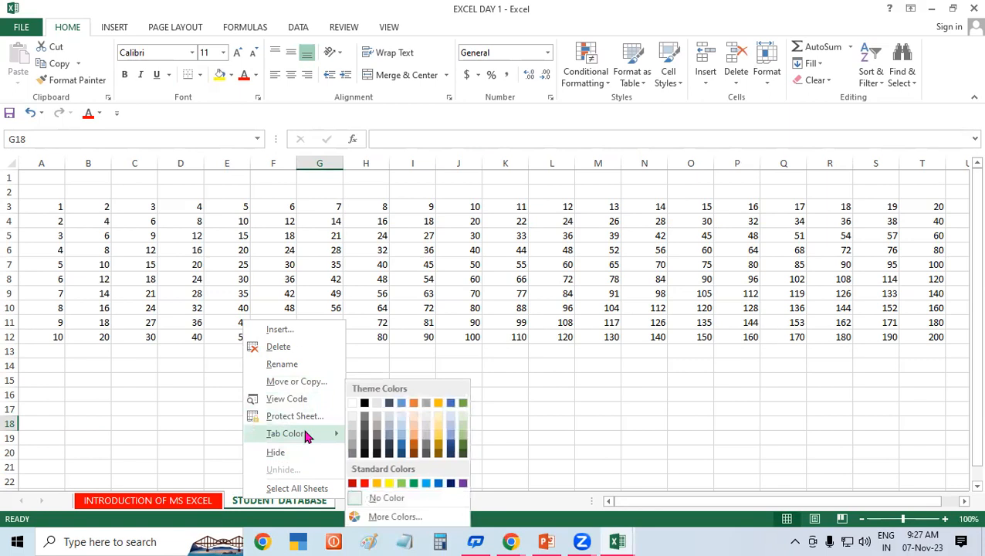
left_click(402, 494)
left_click(231, 377)
Step: Delete all the multiplication-table numbers in rows 2–14
left_click_drag(39, 193, 963, 369)
key("Delete")
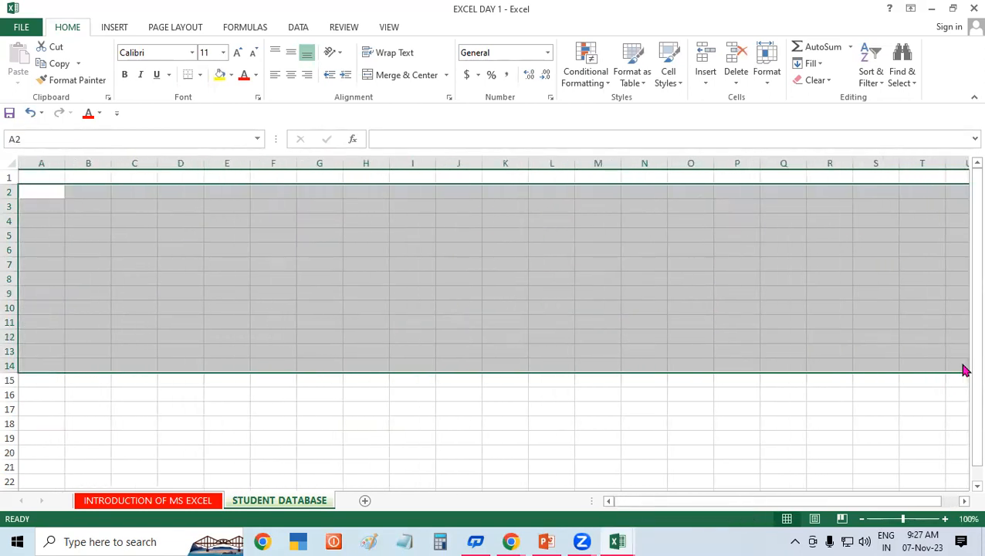
left_click(781, 423)
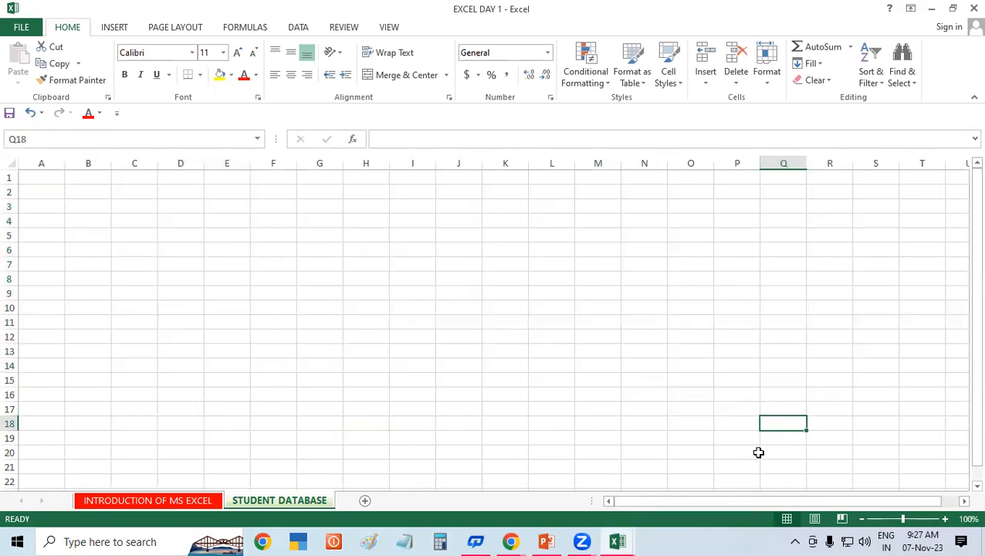
left_click(447, 382)
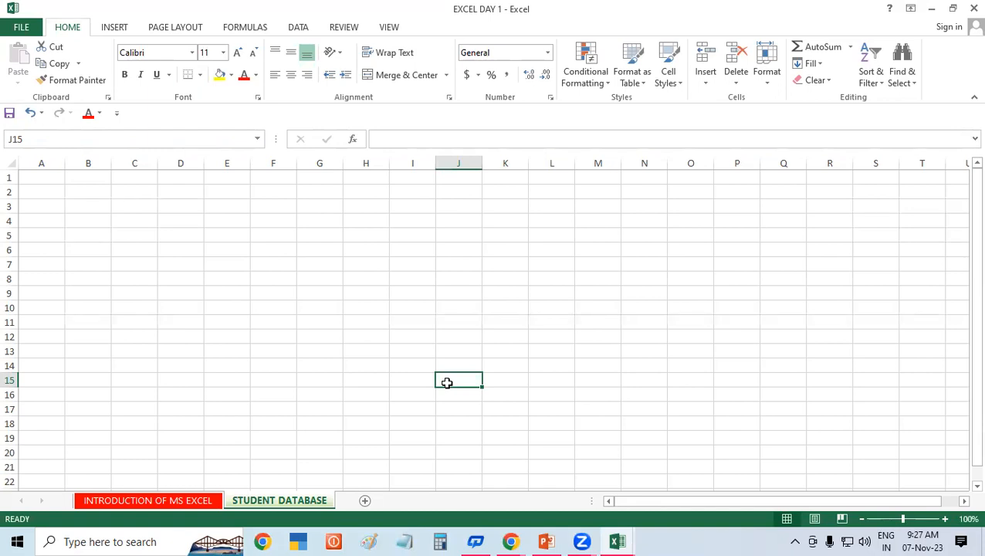
Step: Look through the WordArt styles without inserting one, then select E2:P6 for a title
left_click(111, 31)
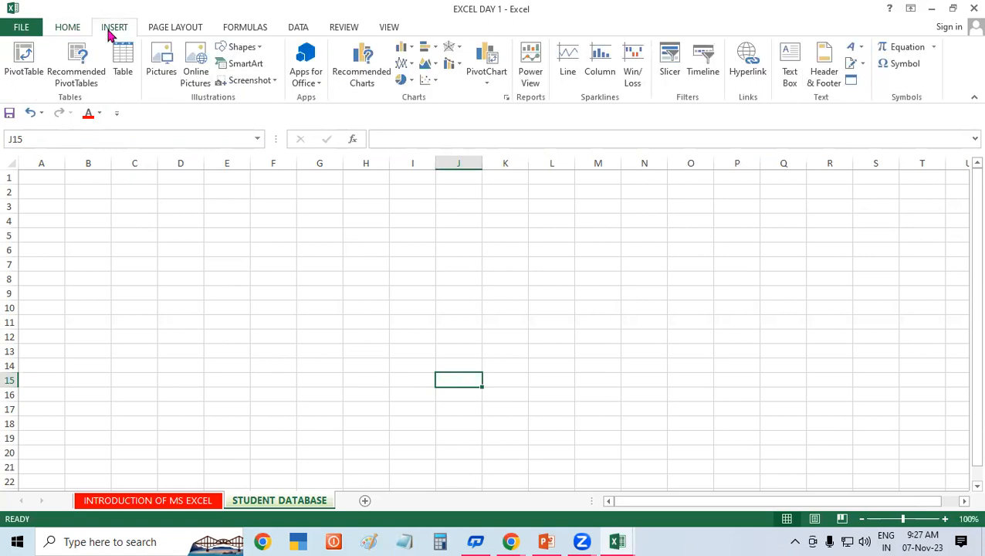
left_click(852, 48)
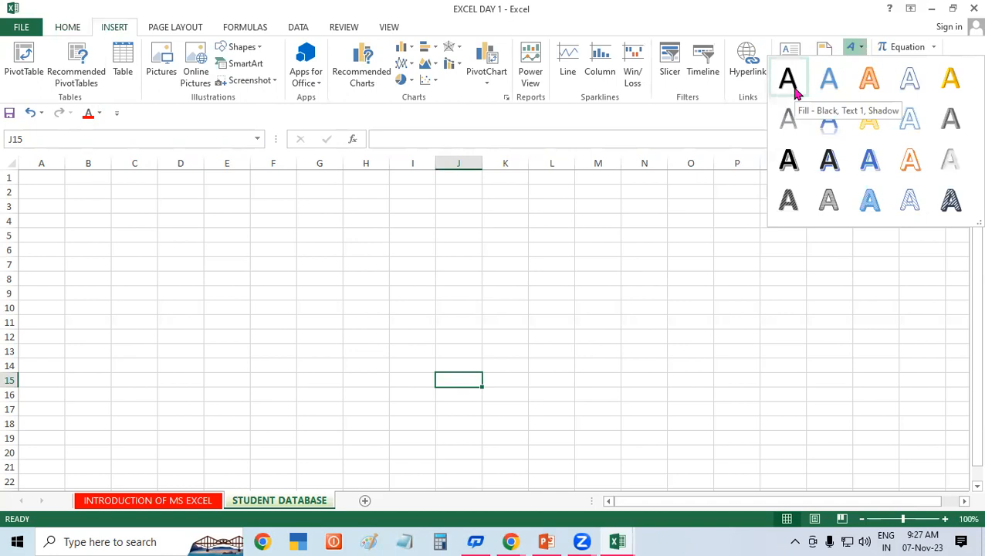
left_click(334, 276)
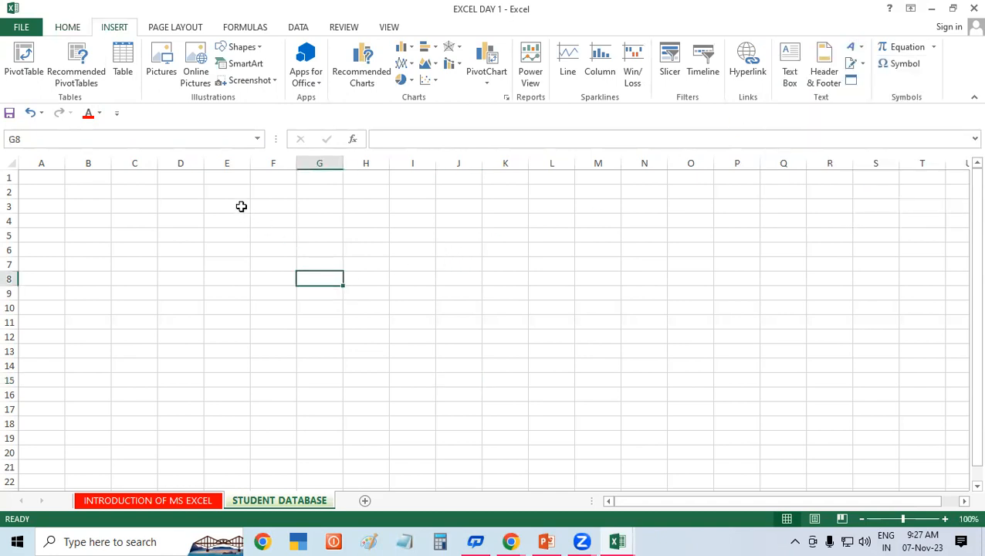
left_click_drag(231, 193, 738, 255)
Step: Merge and centre E2:P6 and enter the title STUDENT DATABASE
left_click(68, 29)
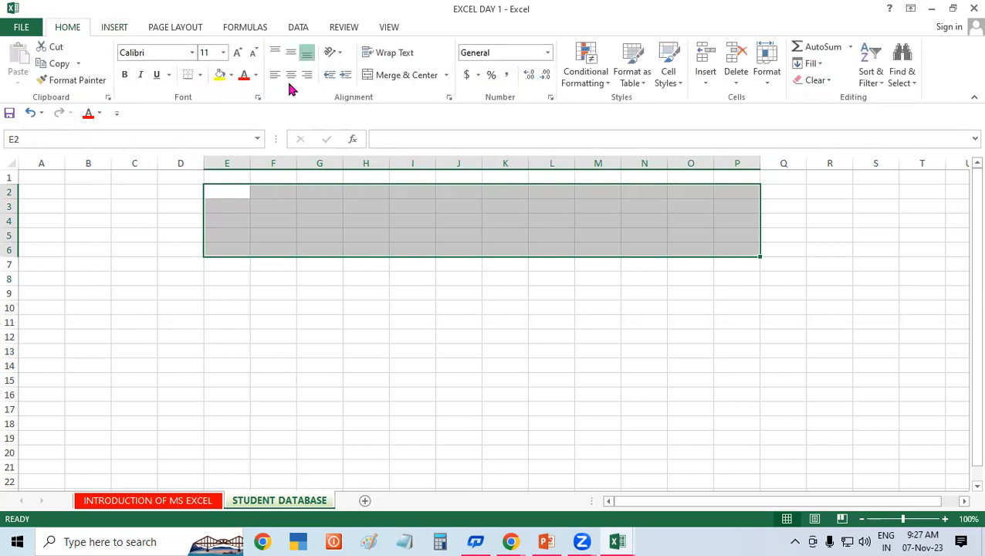
left_click(402, 77)
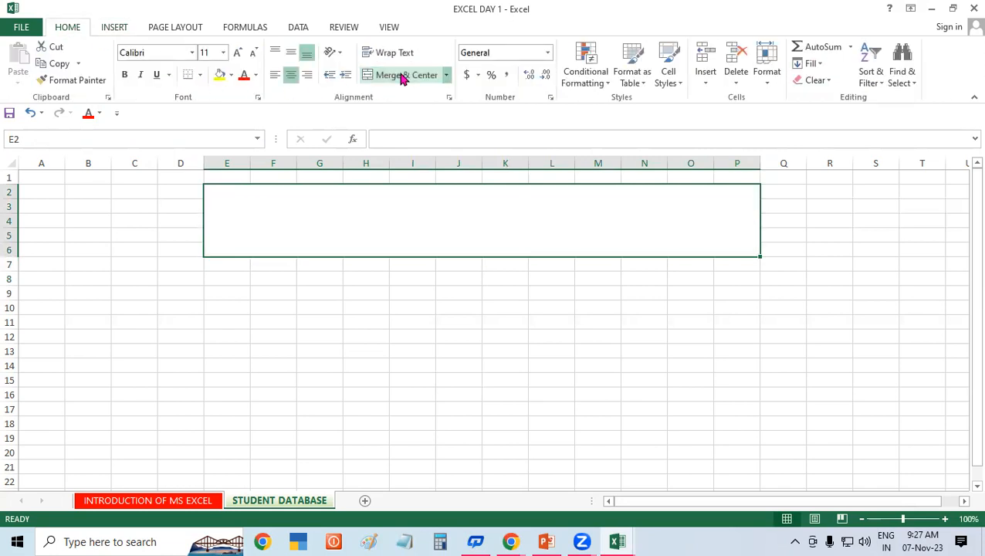
double_click(494, 240)
type("STUDENT DATABASE")
left_click(514, 376)
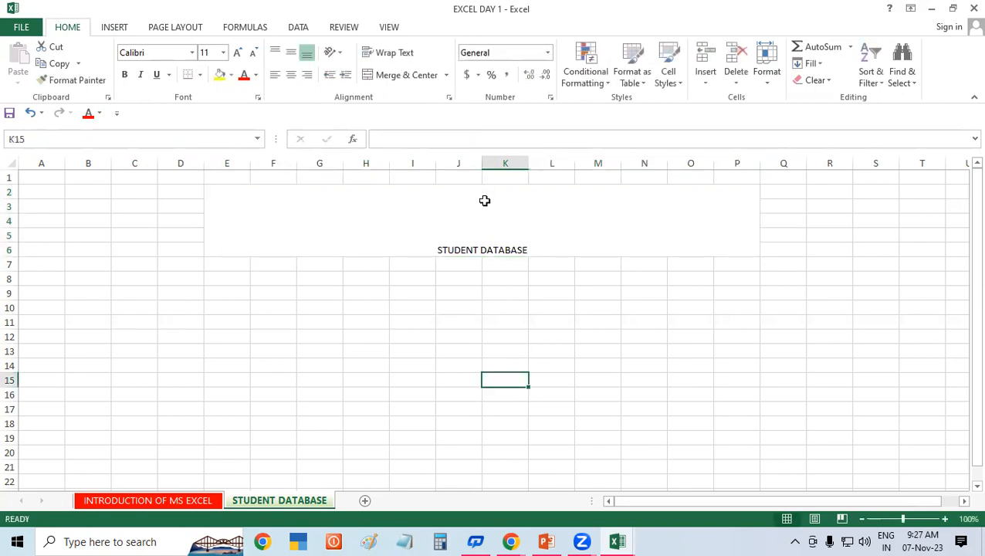
Step: Format the STUDENT DATABASE title as bold 48-point text with a yellow fill
left_click(483, 237)
left_click(237, 57)
left_click(237, 57)
left_click(238, 57)
left_click(238, 57)
left_click(238, 57)
left_click(237, 57)
left_click(238, 57)
left_click(237, 57)
left_click(237, 57)
left_click(238, 57)
left_click(238, 57)
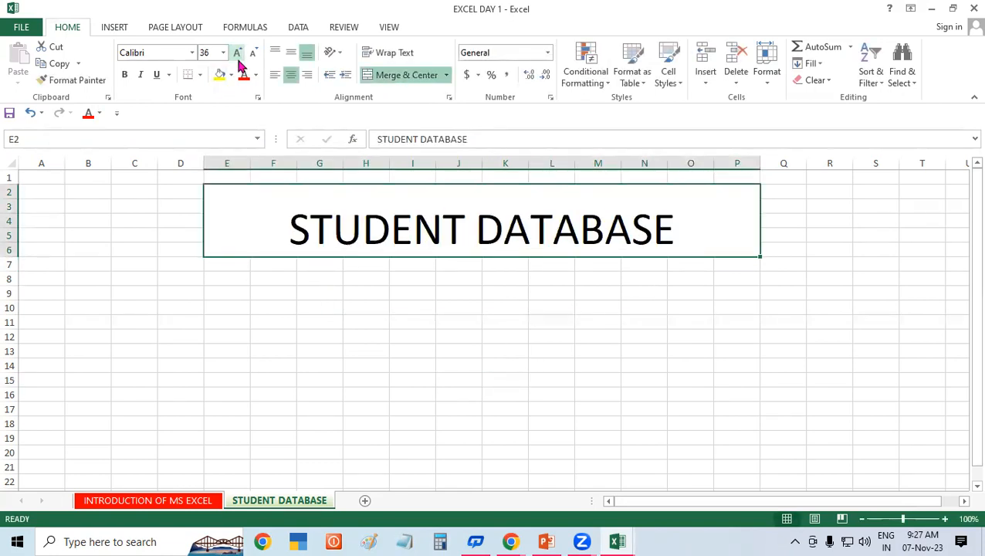
left_click(238, 57)
left_click(253, 54)
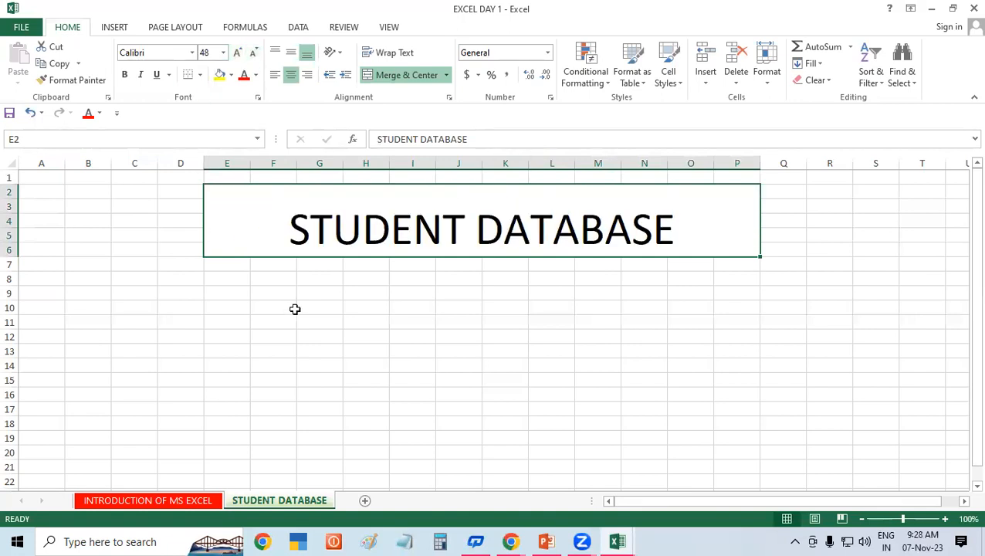
left_click(125, 75)
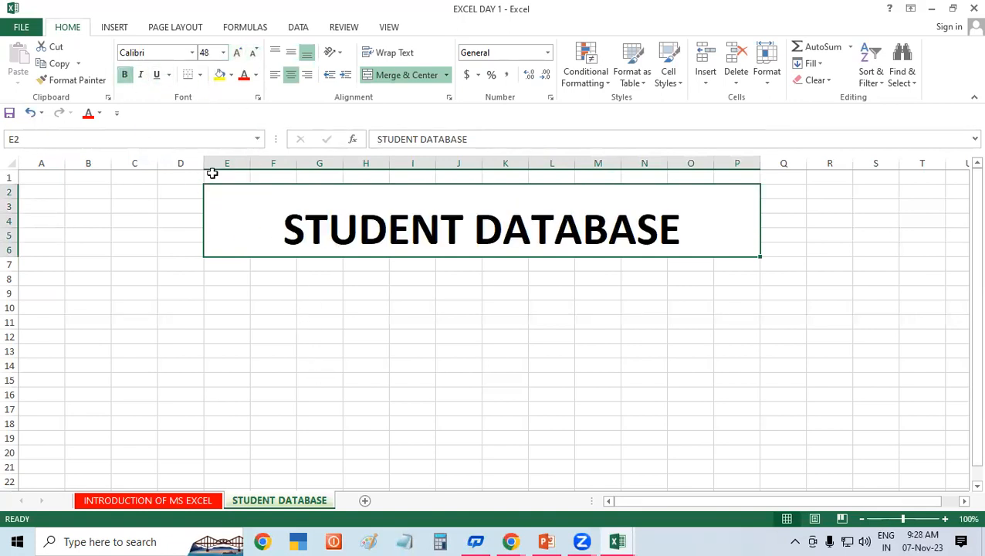
left_click(218, 75)
left_click(428, 354)
left_click(281, 223)
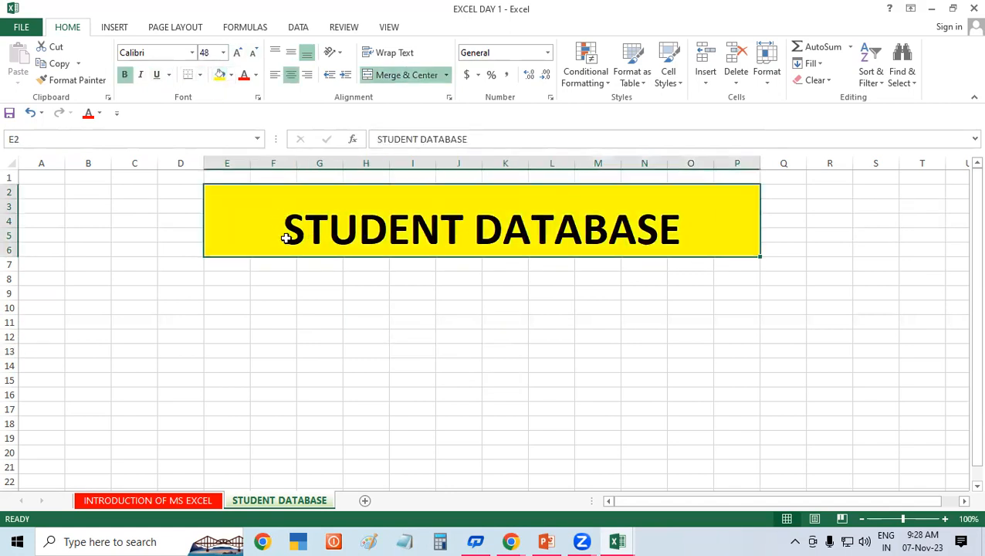
Step: Try moving the merged title block, dismissing the merged-cell warning and leaving it in place
left_click_drag(300, 263, 223, 347)
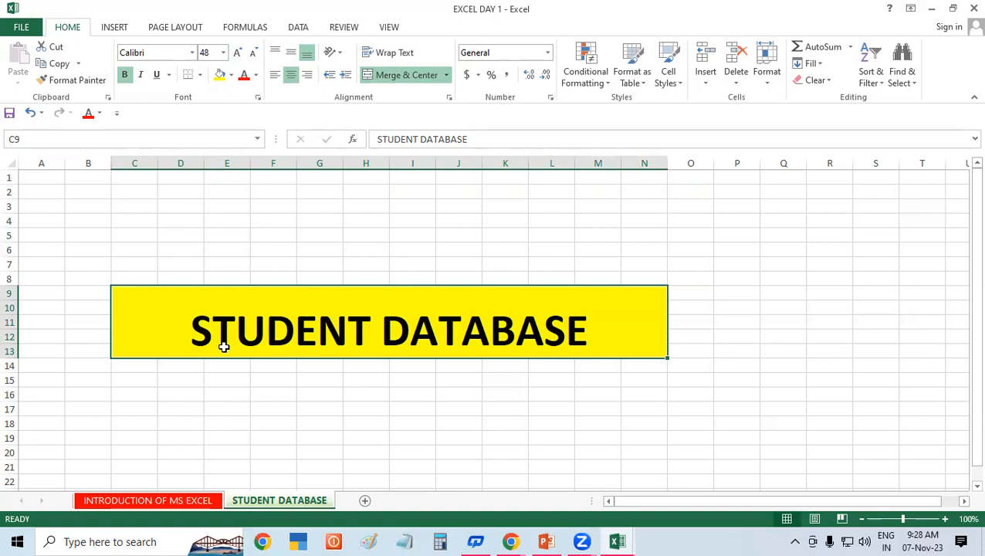
left_click_drag(328, 359, 305, 262)
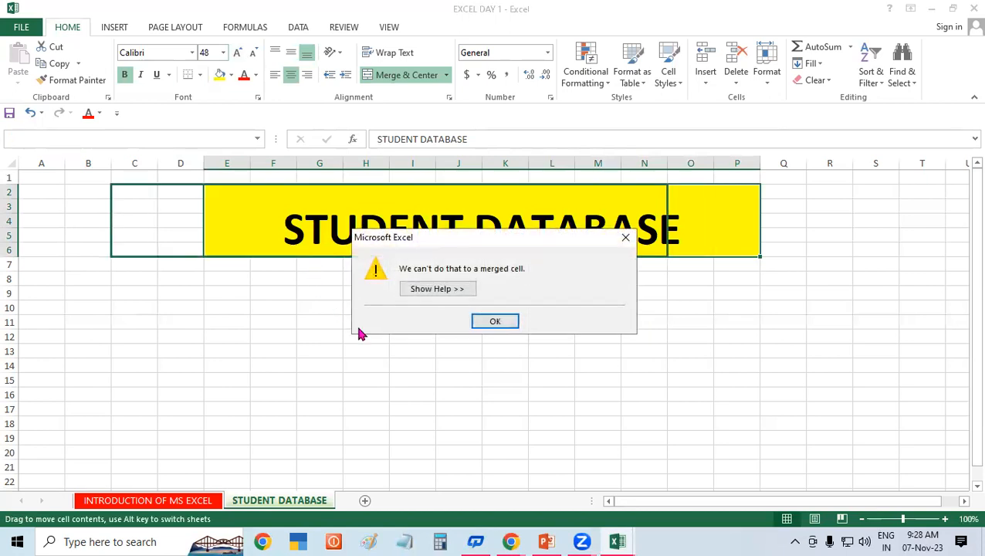
left_click(506, 321)
left_click(445, 352)
left_click(446, 236)
mouse_move(464, 259)
left_mouse_down()
mouse_move(512, 315)
mouse_move(675, 360)
mouse_move(259, 241)
mouse_move(470, 277)
mouse_move(452, 262)
left_mouse_up()
left_click(429, 348)
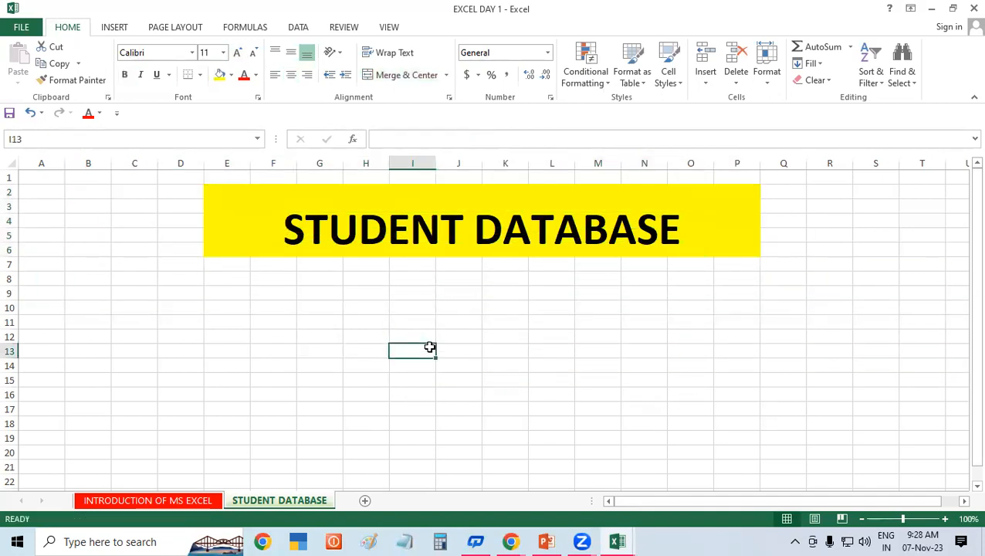
Step: Clear all text and formatting from the merged STUDENT DATABASE title cell
left_click(485, 203)
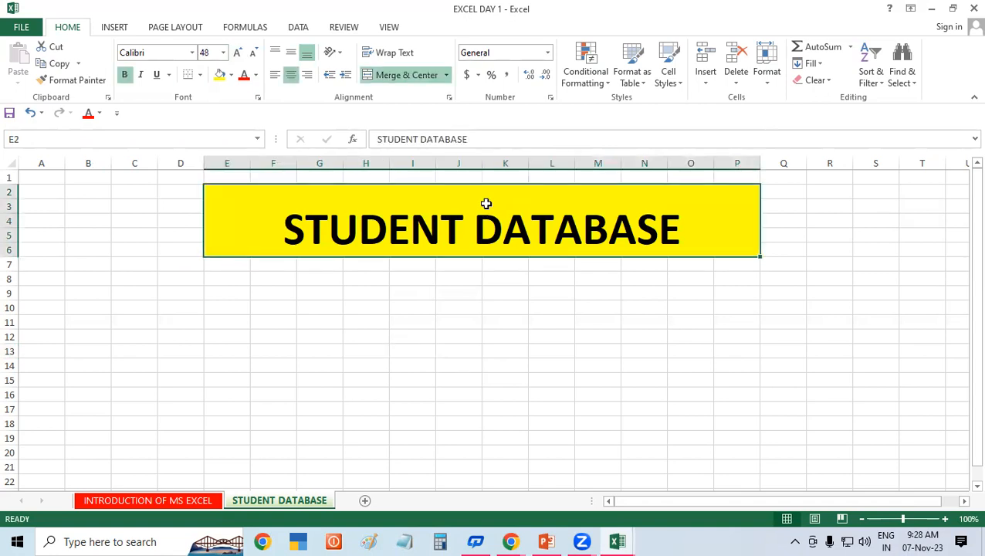
left_click(814, 79)
left_click(817, 96)
left_click(750, 375)
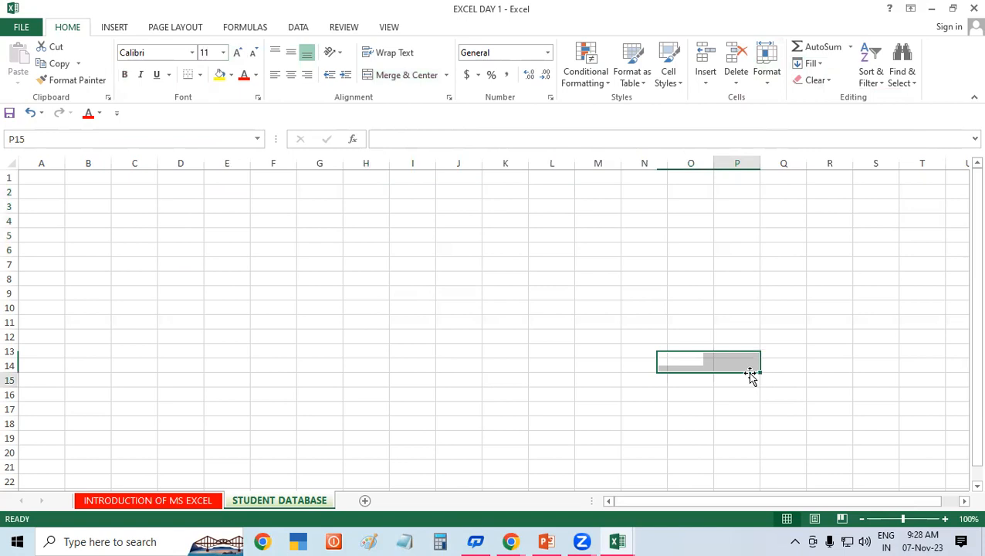
Step: Insert a plain black WordArt reading STUDENT DATABASE and drag it to the sheet top
left_click(116, 29)
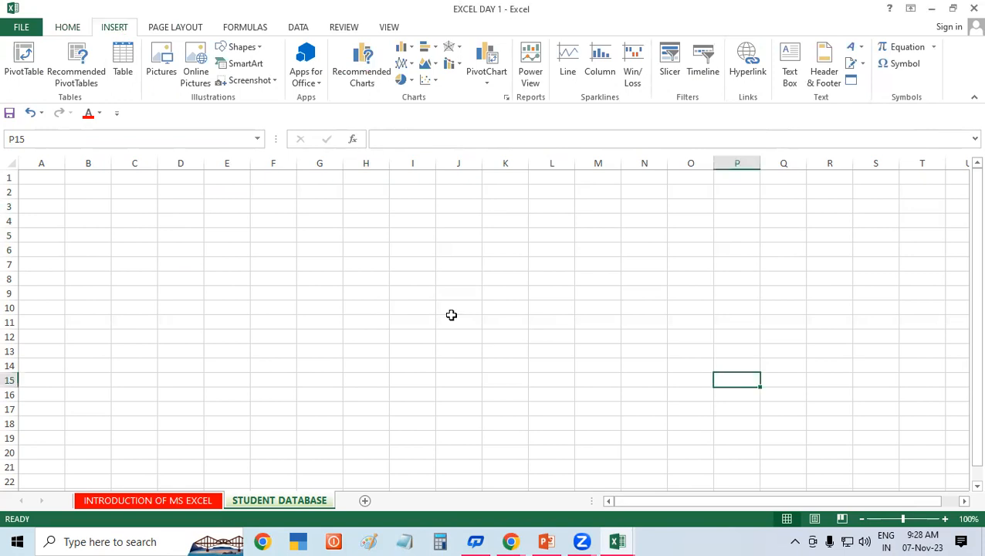
left_click(334, 294)
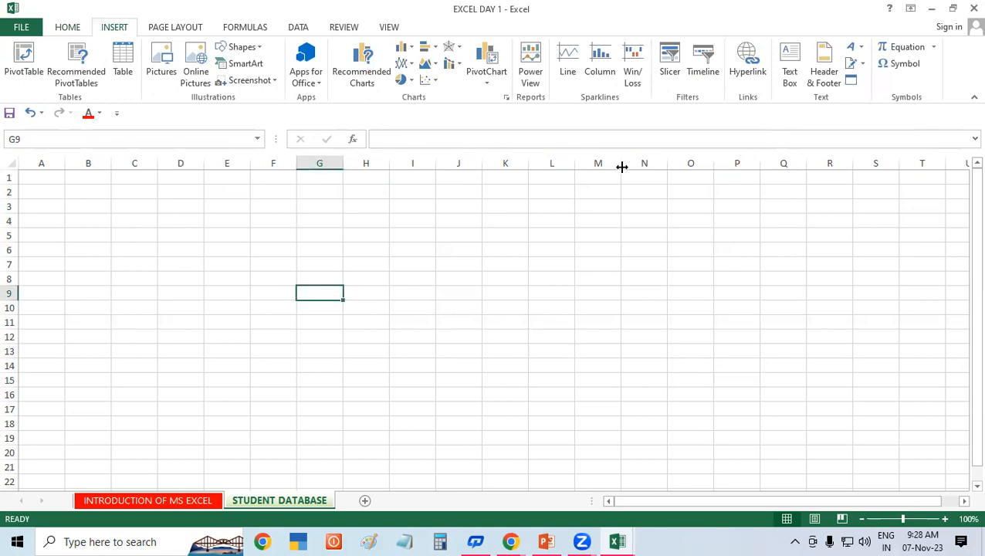
left_click(860, 47)
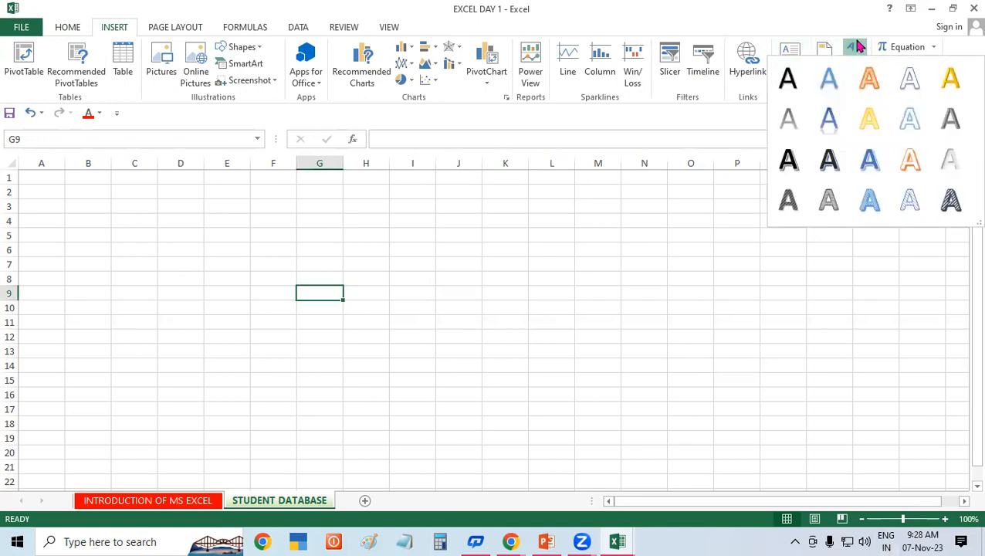
left_click(790, 159)
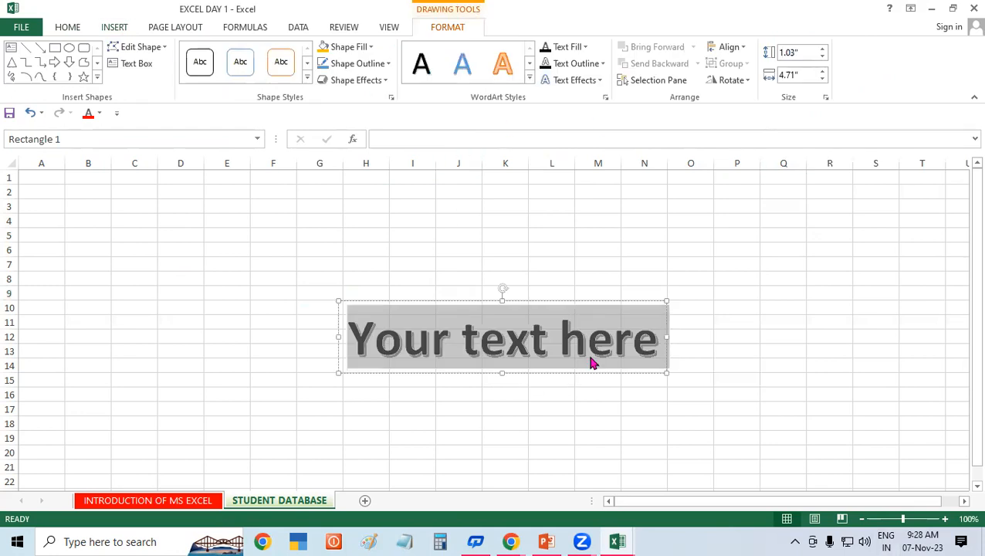
type("STUD")
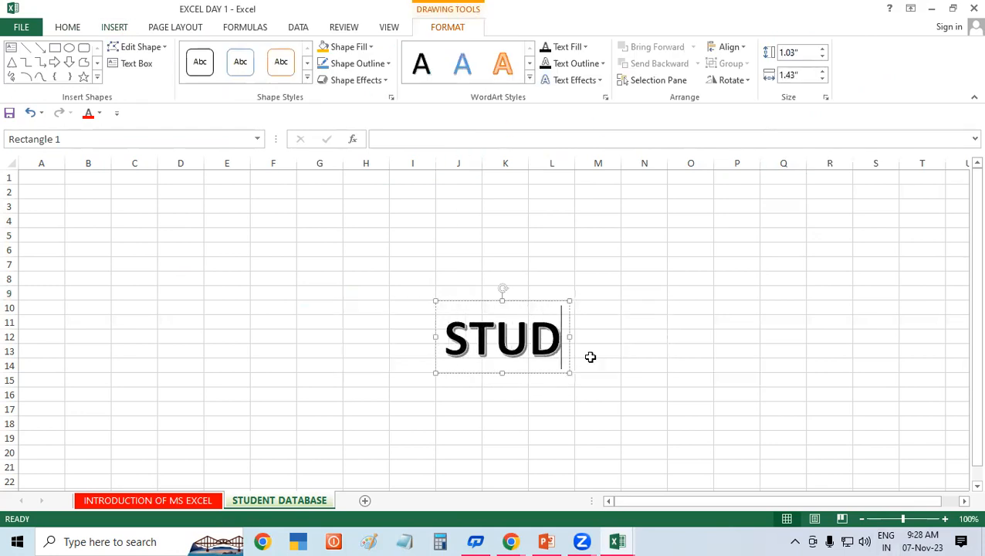
type("ENT DAT")
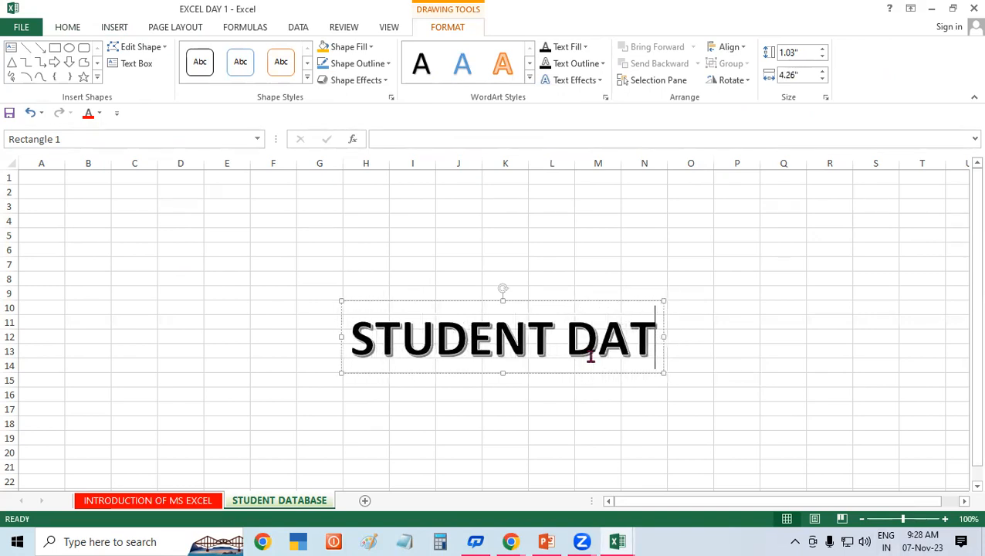
type("ABASE")
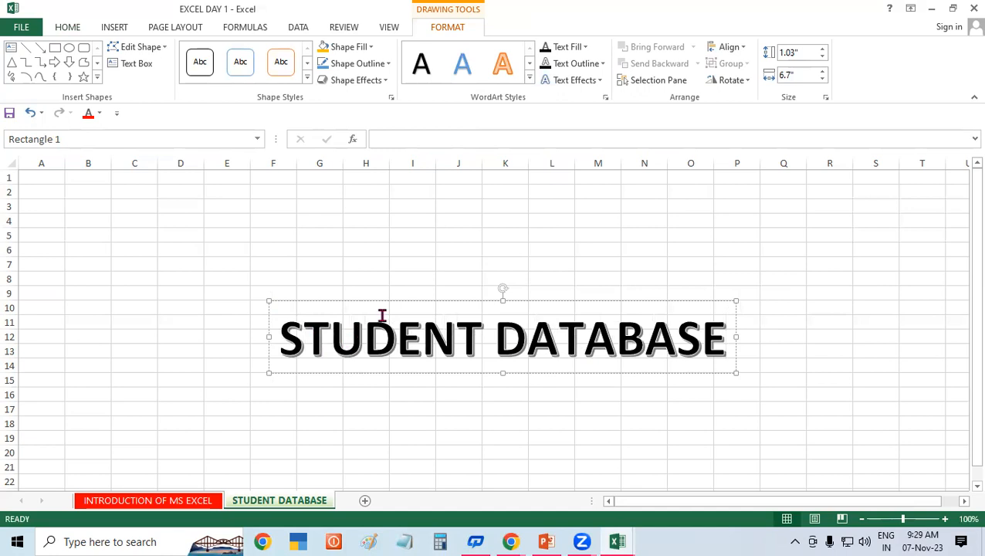
left_click_drag(398, 301, 391, 228)
Step: Try a light green fill and dark red lettering on the WordArt title
left_click(352, 48)
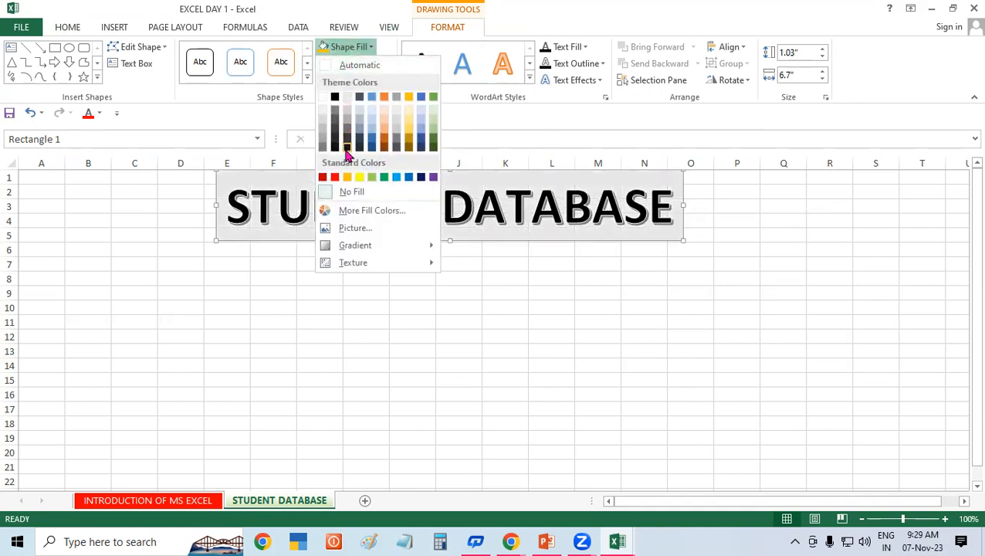
left_click(434, 116)
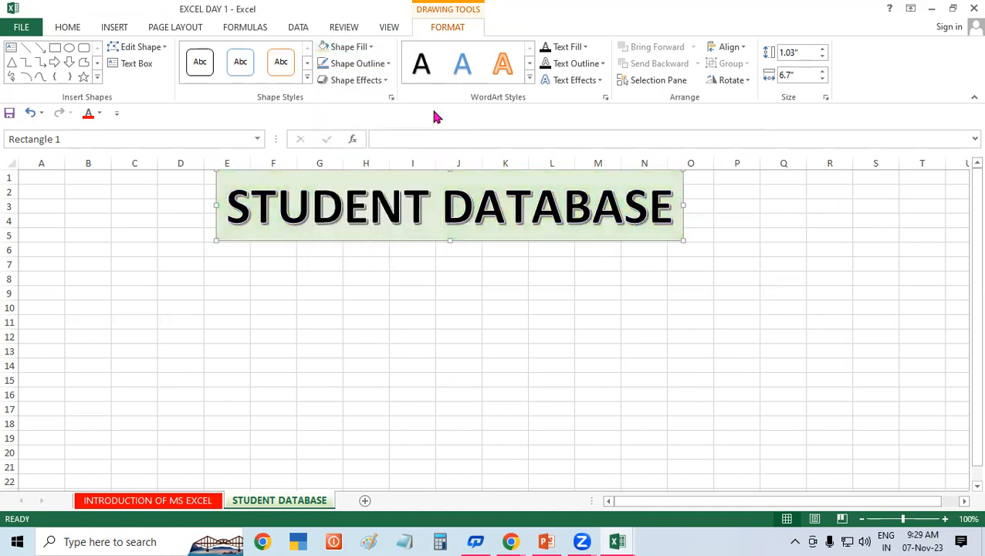
left_click(313, 293)
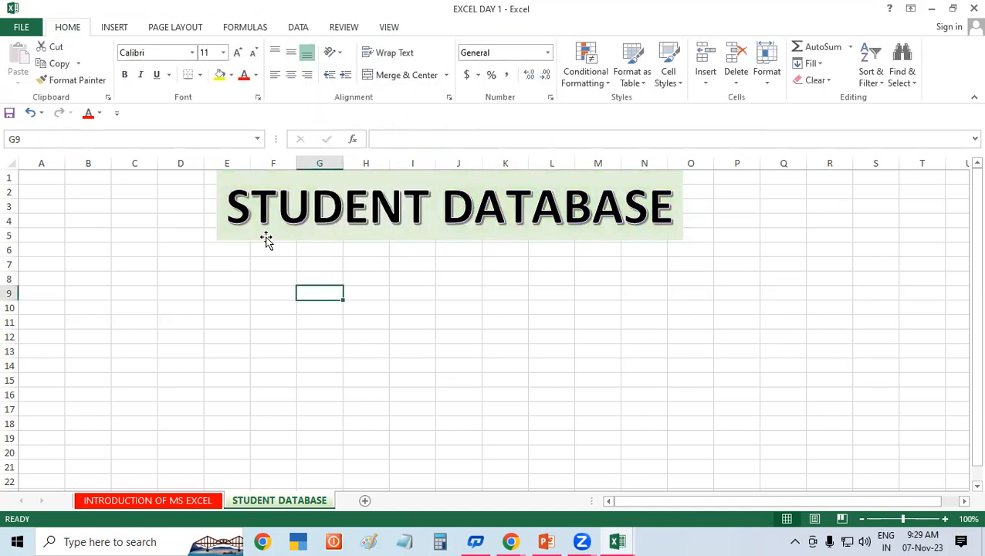
double_click(235, 208)
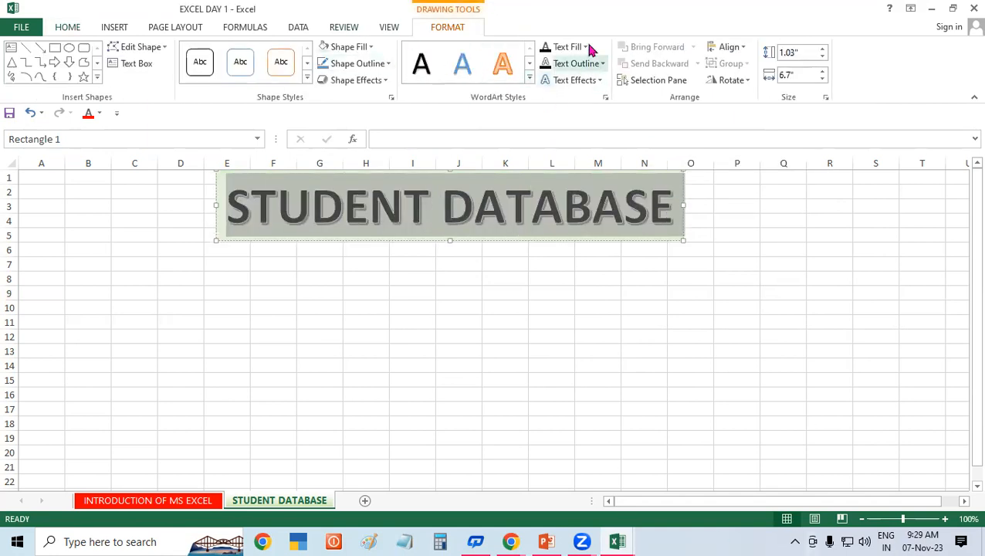
left_click(583, 46)
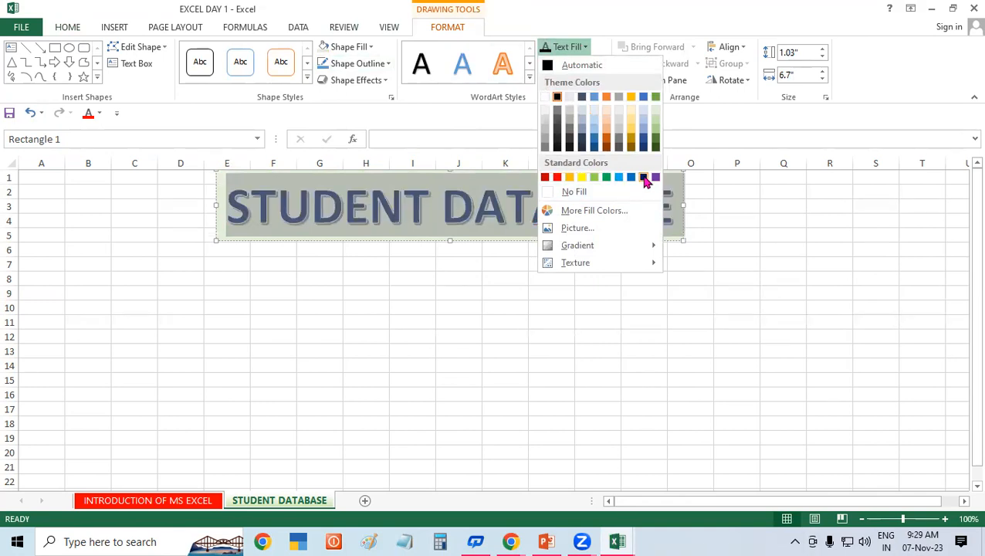
left_click(545, 180)
left_click(478, 297)
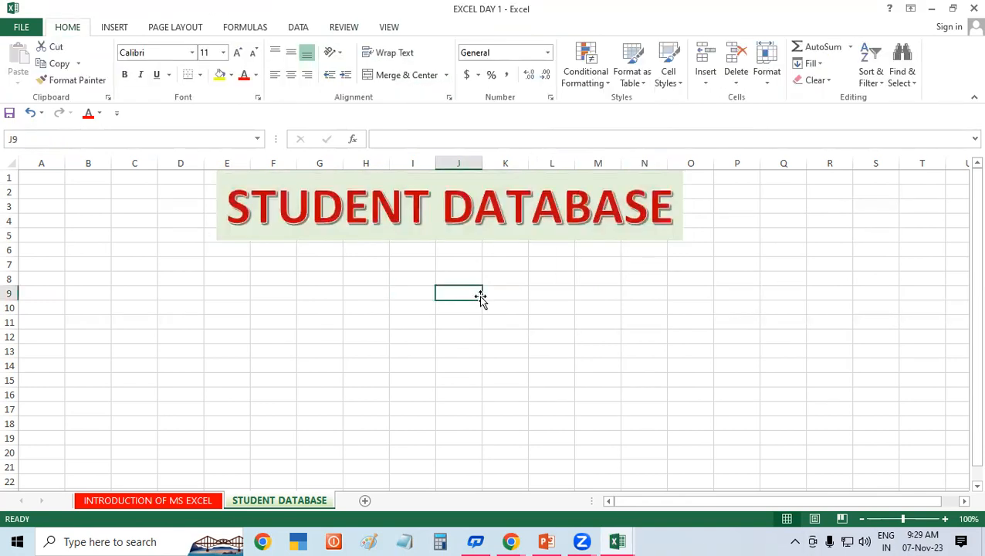
Step: Change the WordArt title to a black fill with yellow lettering
left_click(307, 187)
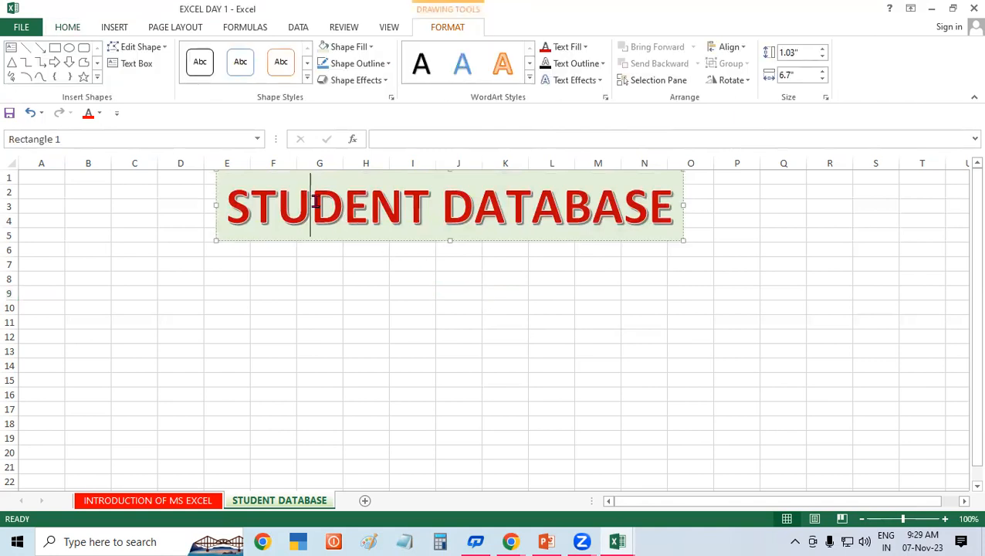
left_click(351, 241)
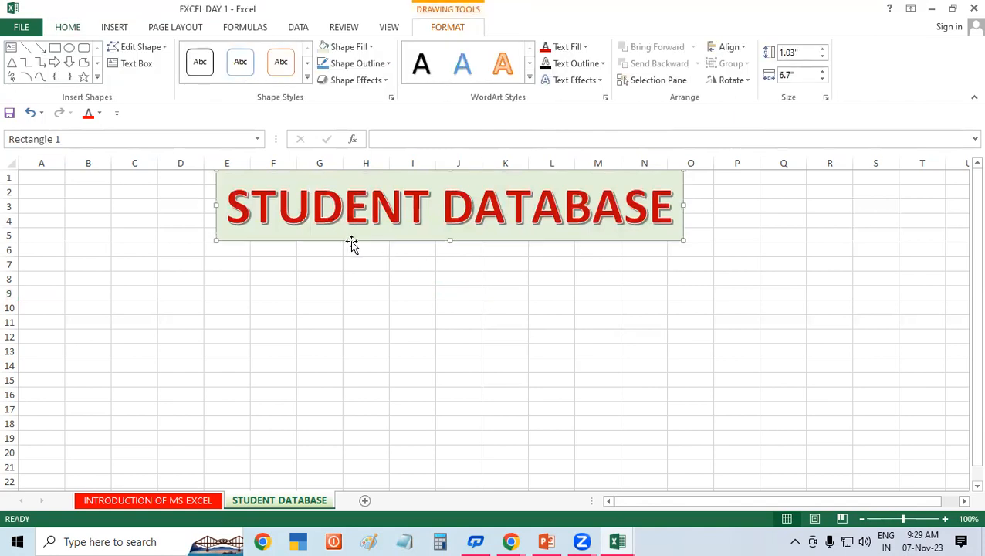
left_click(366, 48)
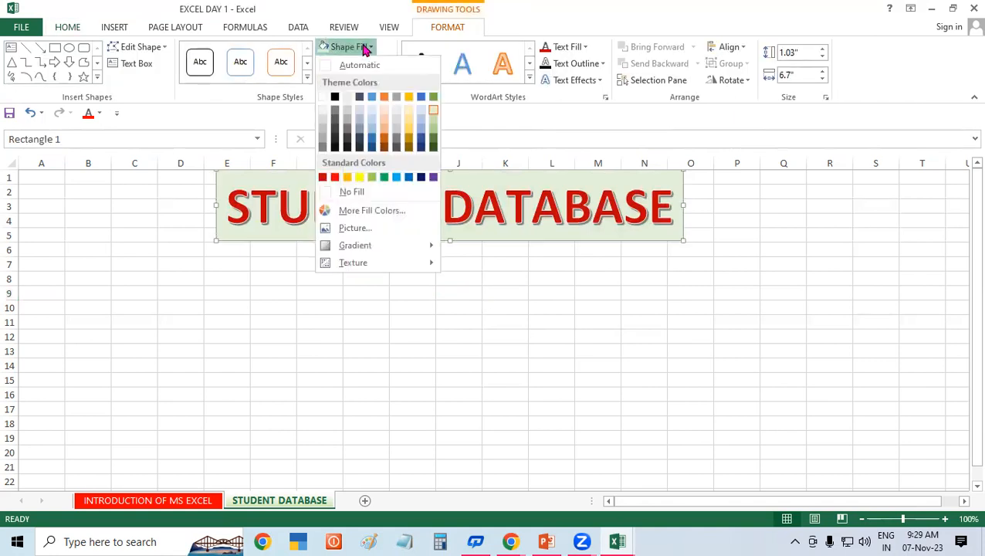
left_click(335, 97)
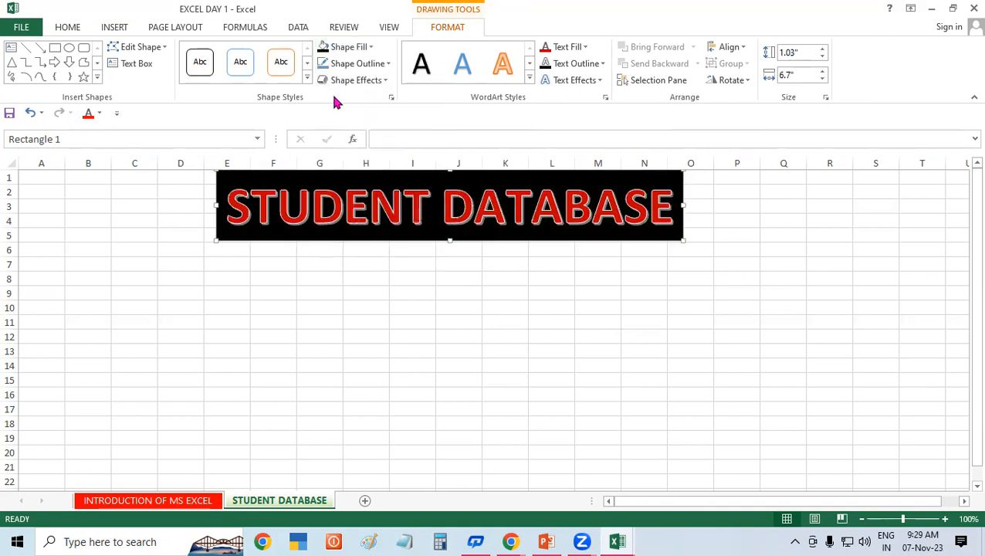
left_click(571, 47)
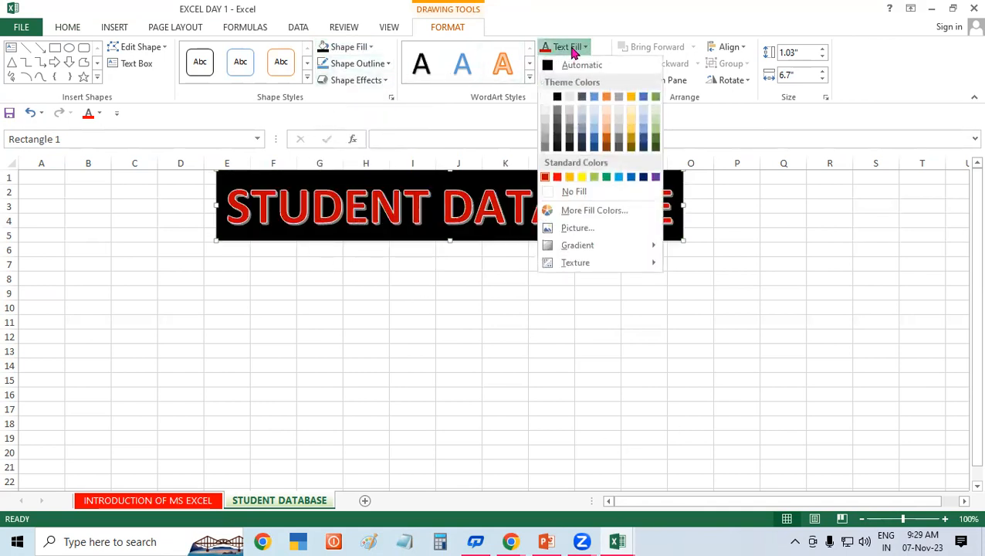
left_click(582, 178)
left_click(402, 304)
left_click(561, 304)
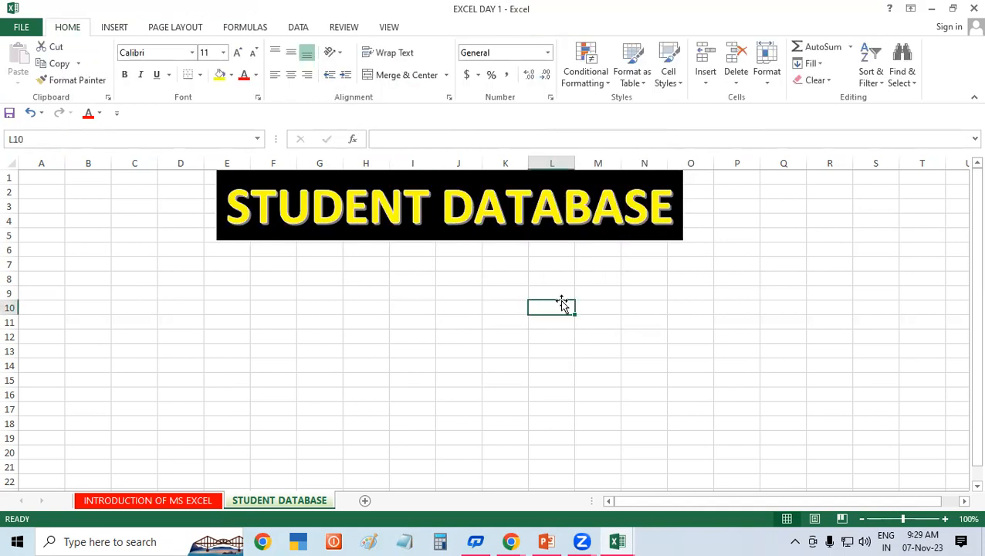
left_click(333, 302)
left_click(227, 279)
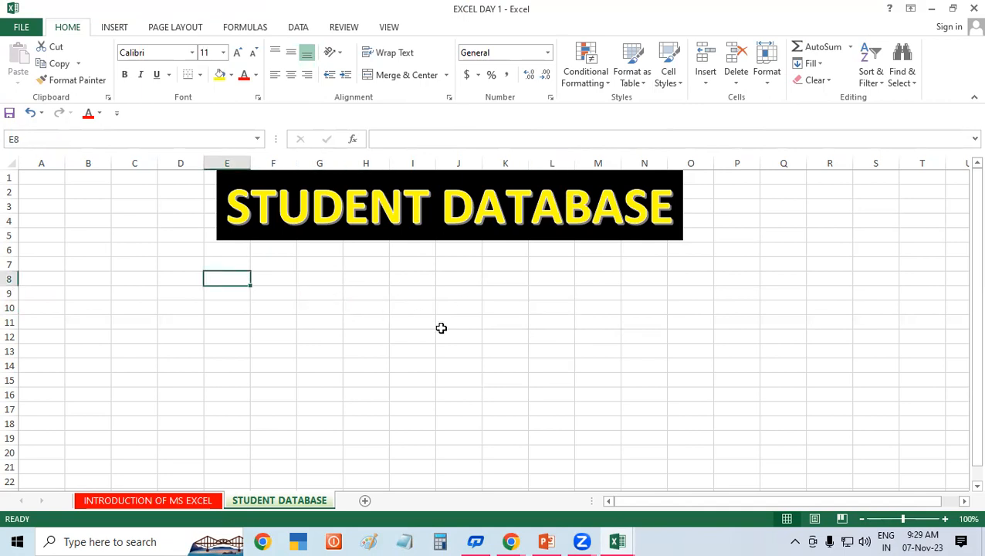
Step: Move the banner to rows 13–18 and type GAYATRI INSTITUTE OF TECHNOLOGY in merged rows 1–4
left_click_drag(301, 238, 273, 425)
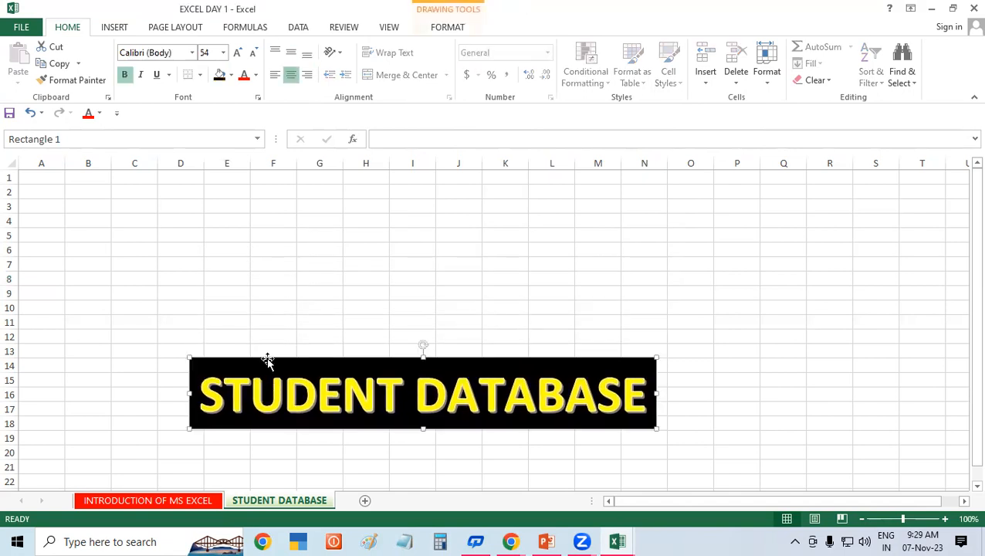
left_click(278, 289)
left_click_drag(9, 177, 7, 220)
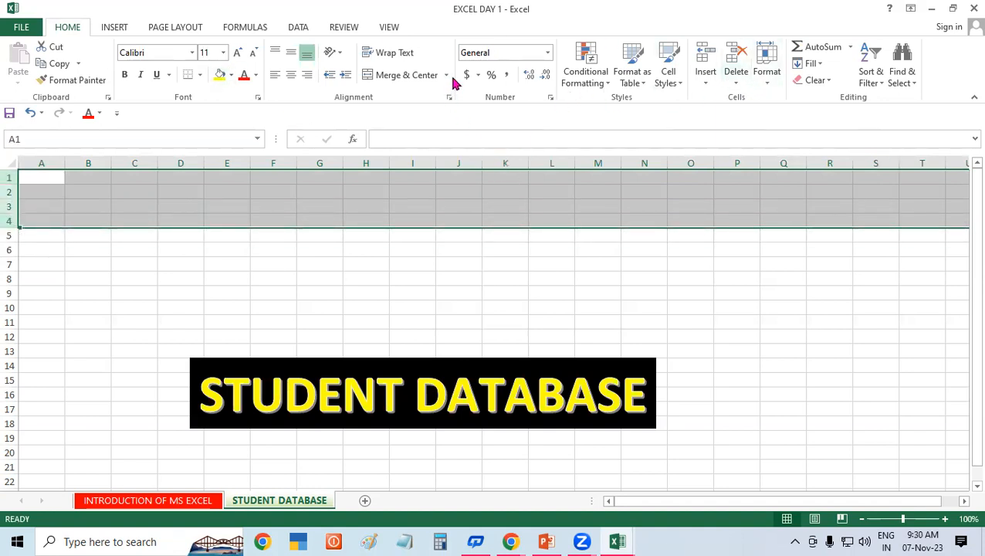
left_click(423, 74)
left_click(410, 265)
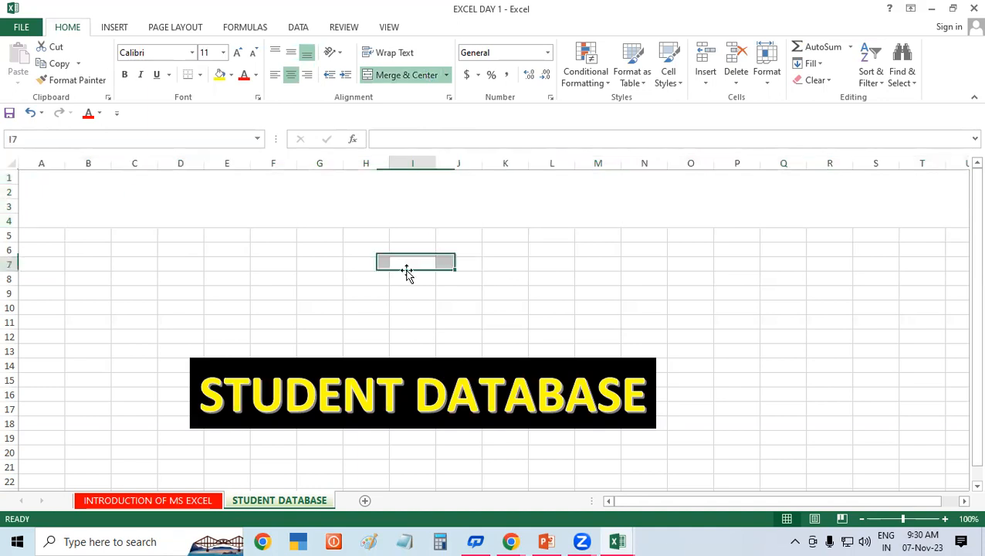
double_click(506, 204)
type("GAYATRI INSTITUTE OF TECHNOLOGY")
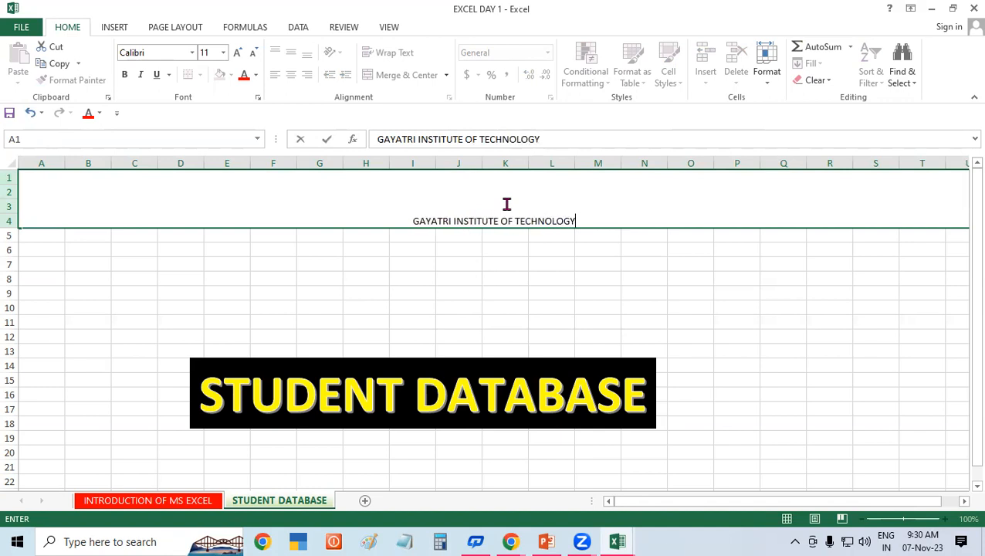
left_click(606, 330)
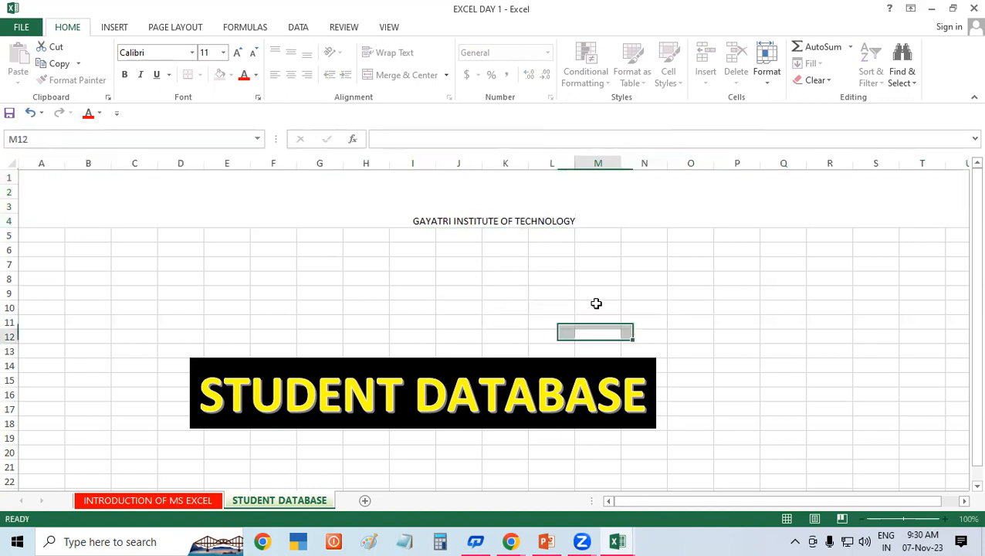
Step: Centre the institute heading vertically and enlarge its font toward 48 point
left_click(546, 208)
left_click(291, 54)
left_click(237, 54)
left_click(237, 53)
left_click(237, 54)
left_click(237, 54)
left_click(237, 54)
left_click(237, 53)
left_click(237, 54)
left_click(237, 53)
left_click(237, 54)
left_click(237, 53)
left_click(237, 53)
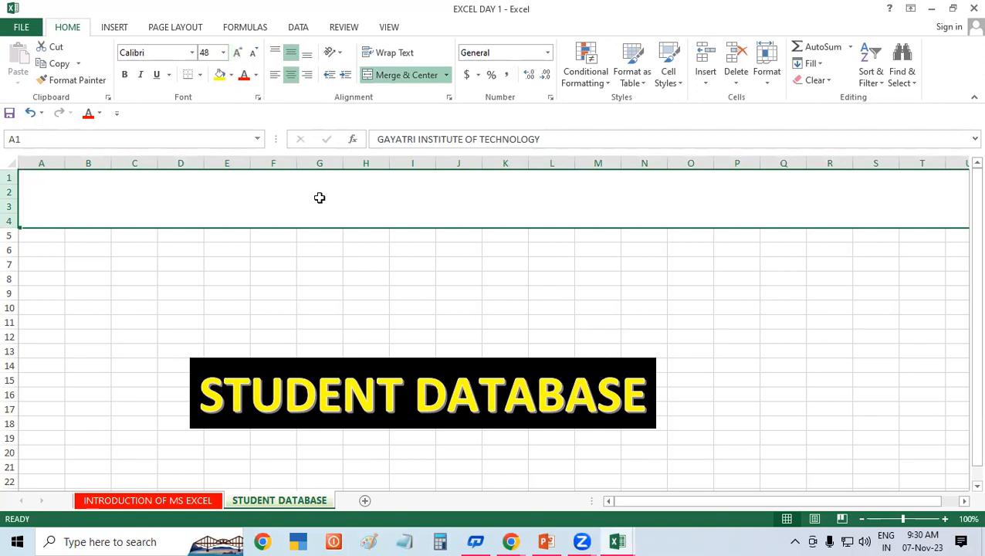
left_click(343, 283)
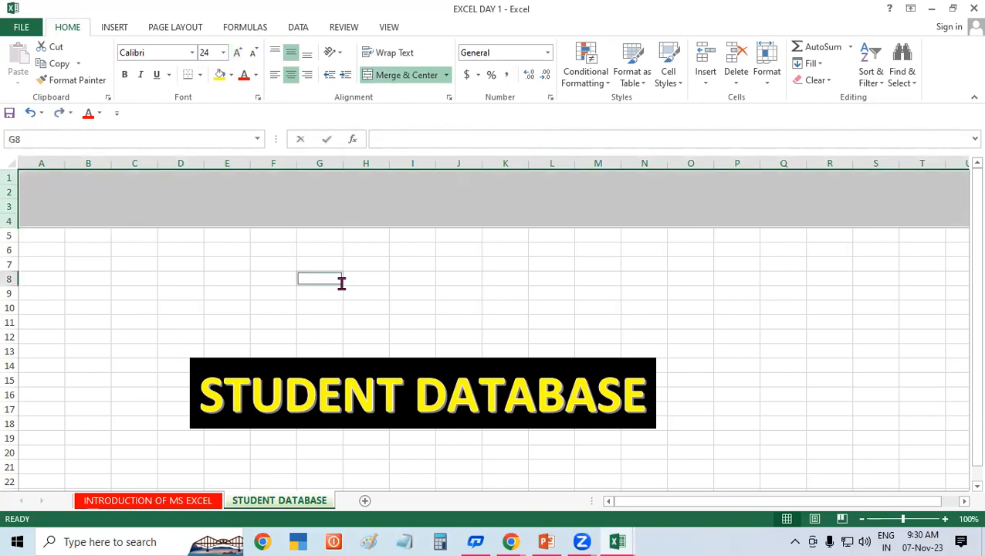
left_click(512, 293)
Step: Undo the heading, move the banner down to rows 12–16, and select A1:T5
key("ctrl+z")
key("ctrl+z")
key("ctrl+z")
key("ctrl+z")
key("ctrl+z")
key("ctrl+z")
key("ctrl+z")
key("ctrl+z")
key("ctrl+z")
key("ctrl+z")
key("ctrl+z")
key("ctrl+z")
key("ctrl+z")
key("ctrl+z")
key("ctrl+z")
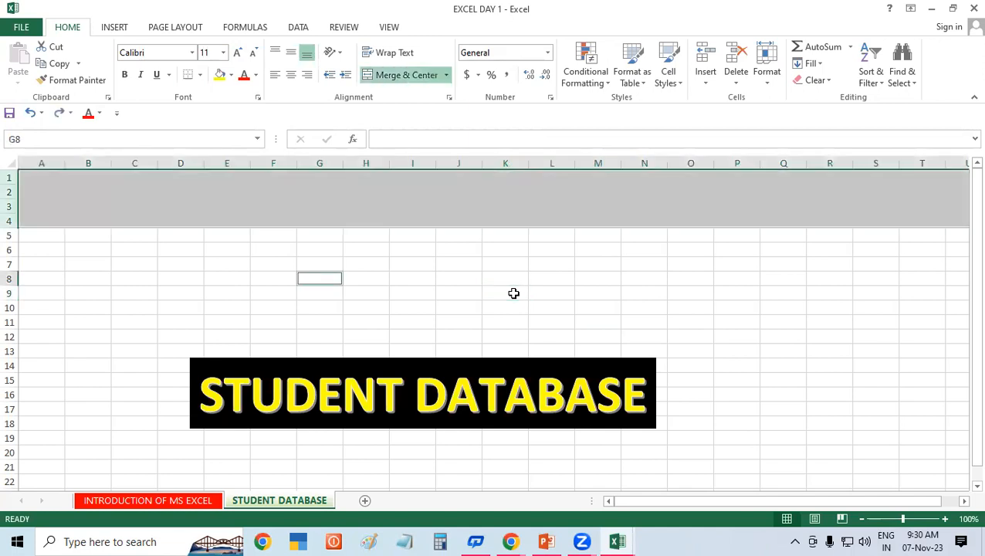
key("ctrl+z")
key("ctrl+z")
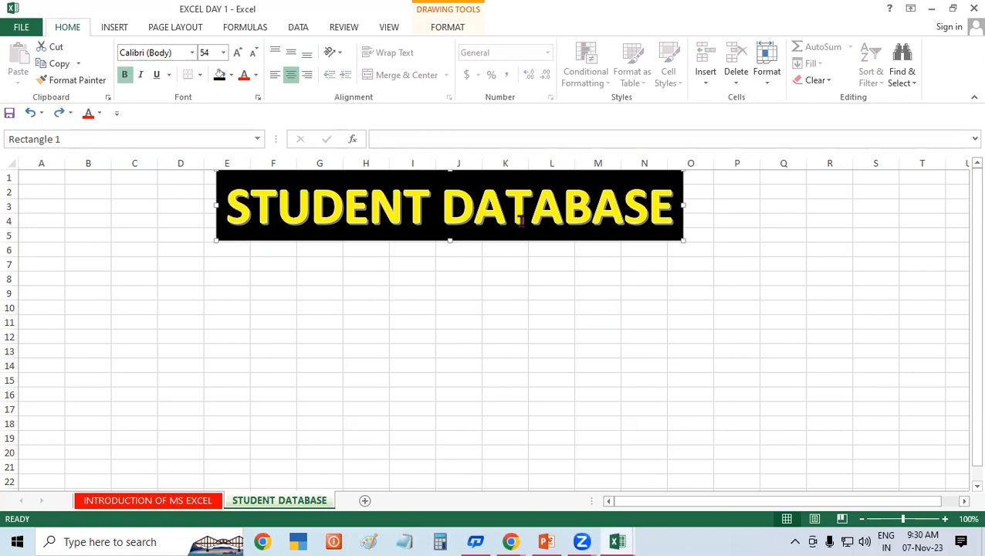
left_click_drag(521, 237, 531, 394)
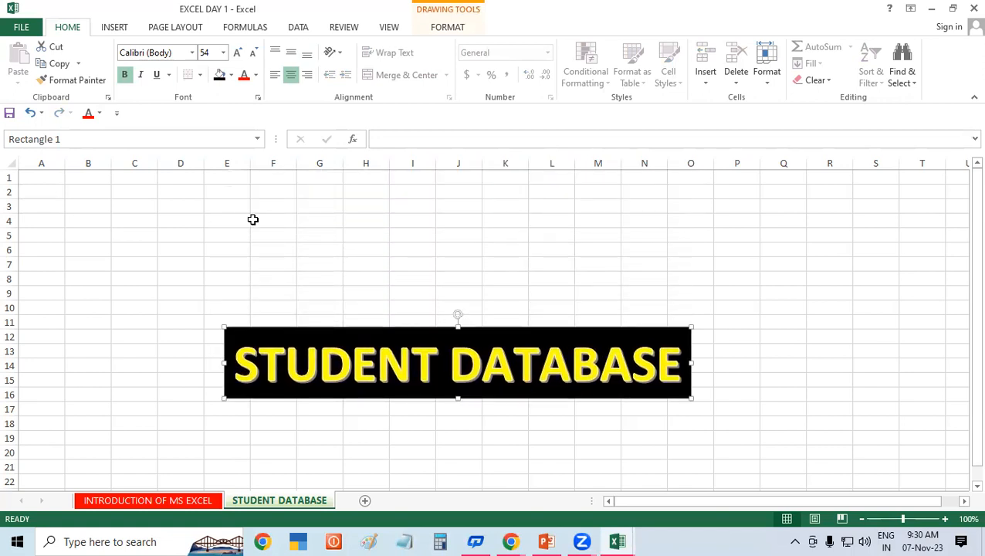
left_click(252, 218)
left_click_drag(93, 176, 571, 207)
left_click_drag(62, 177, 935, 232)
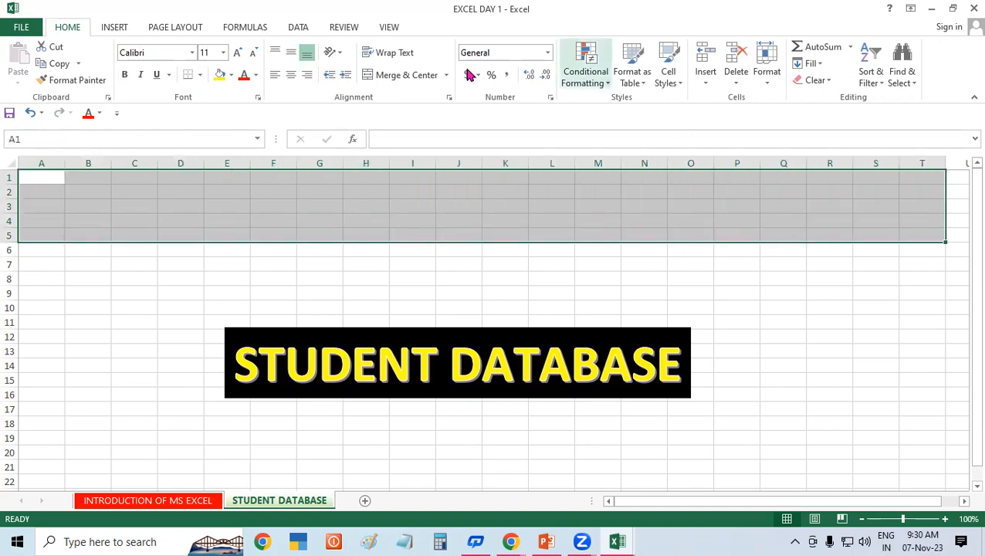
Step: Merge and centre A1:T5 and enter GAYATRI INSTITUTE OF TECHNOLOGY
left_click(369, 75)
double_click(432, 224)
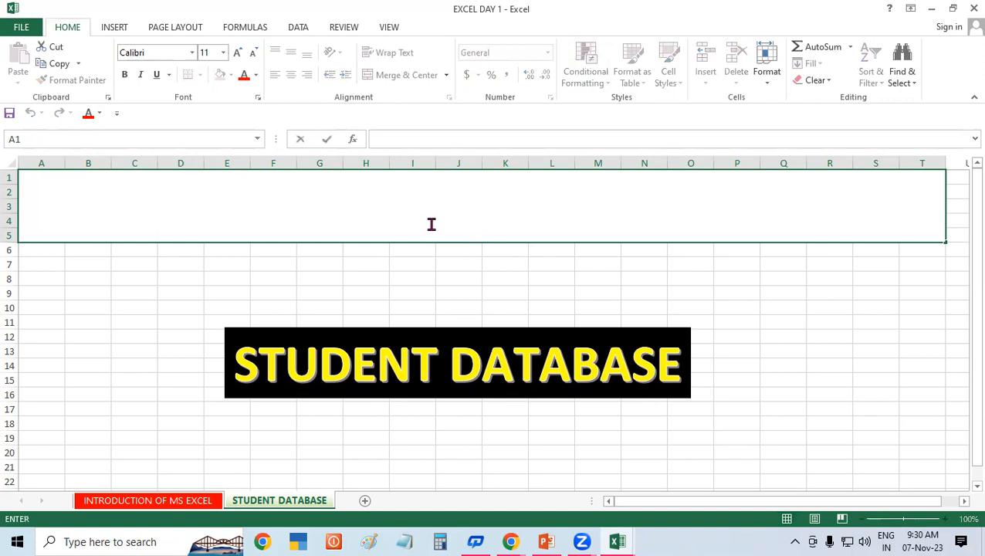
type("GAYATR")
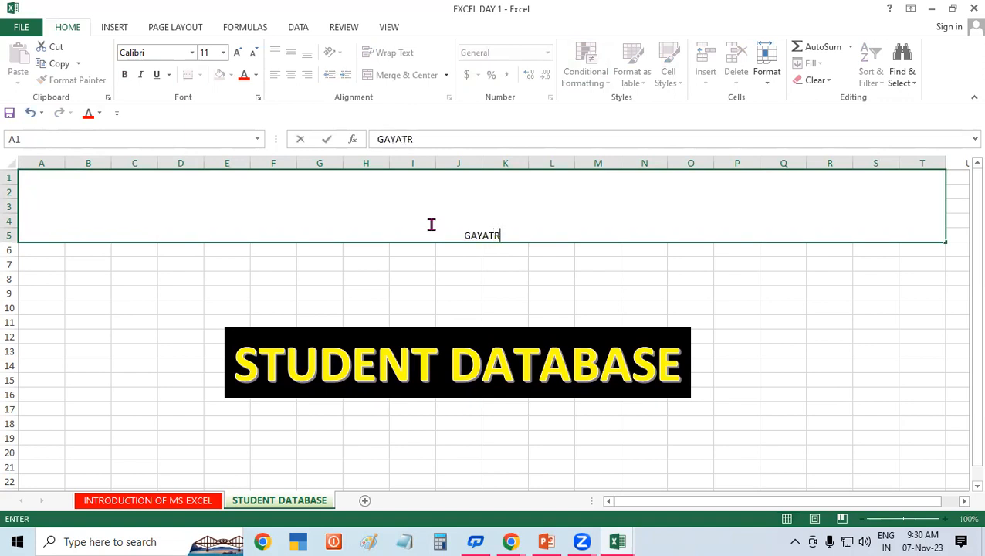
type("I INS")
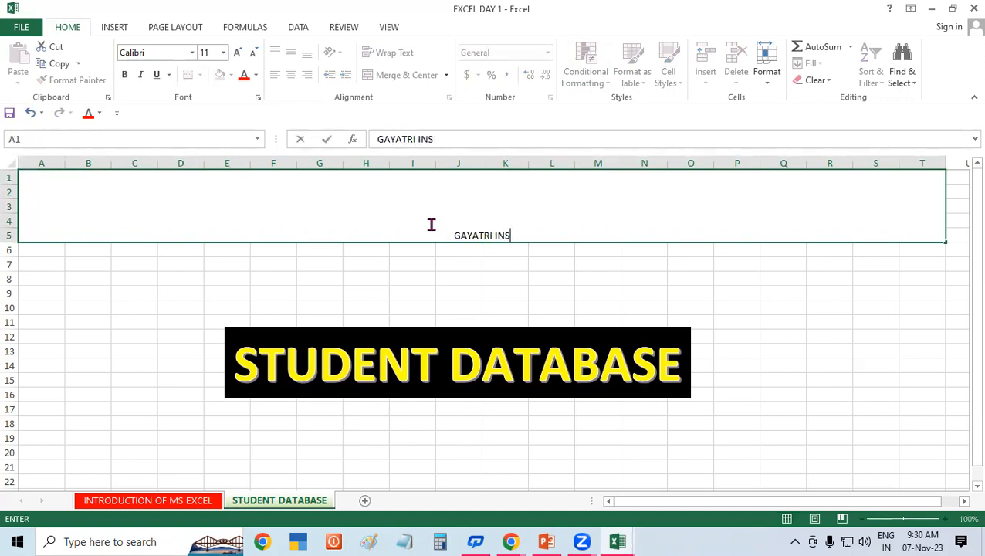
type("TITUTE")
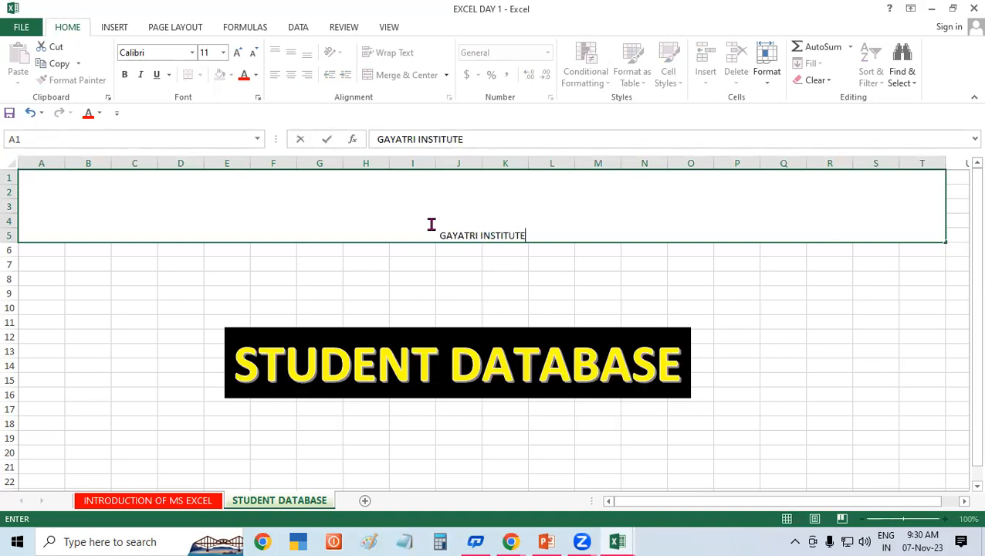
type(" OF TE")
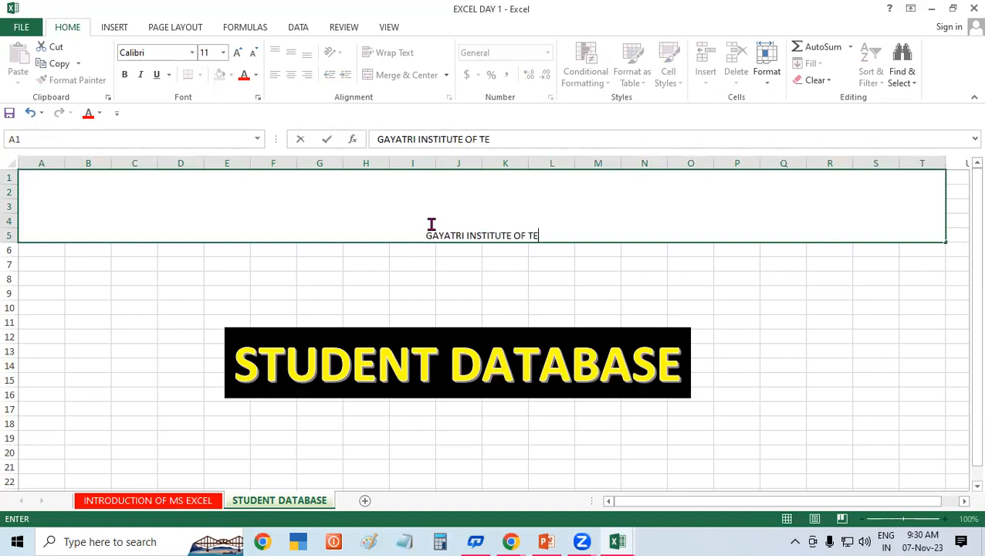
type("CHNOLOGY")
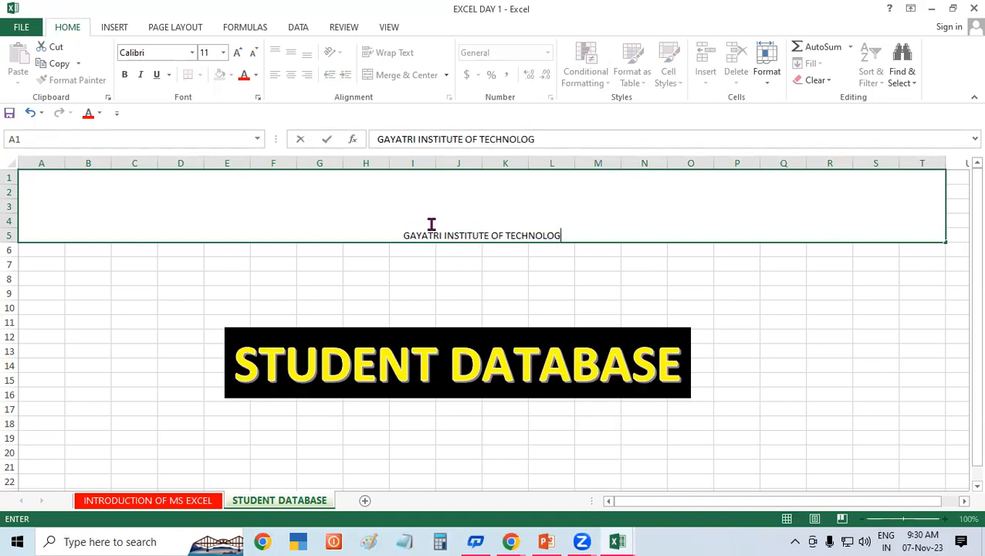
left_click(509, 297)
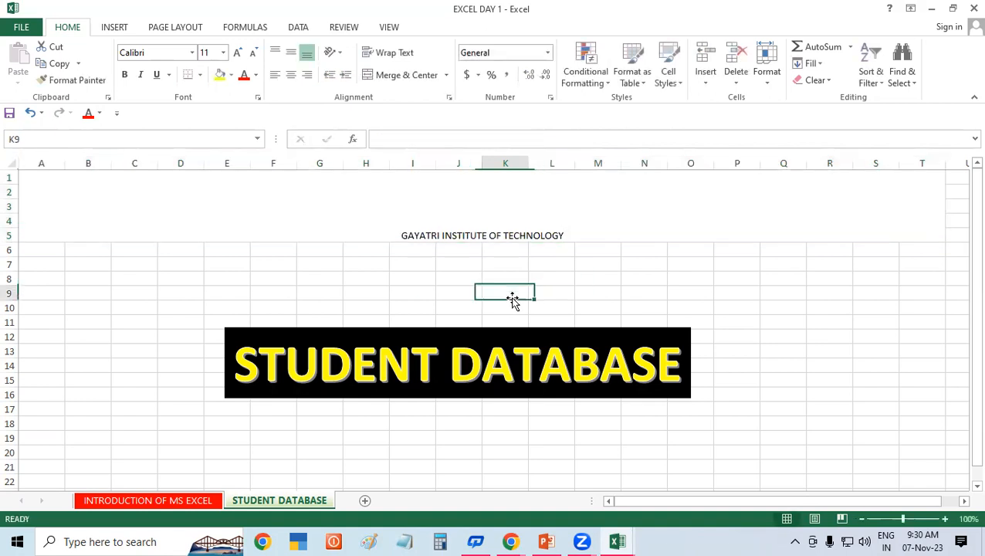
Step: Format the institute heading as bold 48-point text, vertically centred
left_click(476, 206)
left_click(238, 54)
left_click(239, 55)
left_click(239, 55)
left_click(238, 55)
left_click(240, 55)
left_click(239, 56)
left_click(240, 55)
left_click(239, 54)
left_click(238, 55)
left_click(238, 55)
left_click(239, 55)
left_click(239, 55)
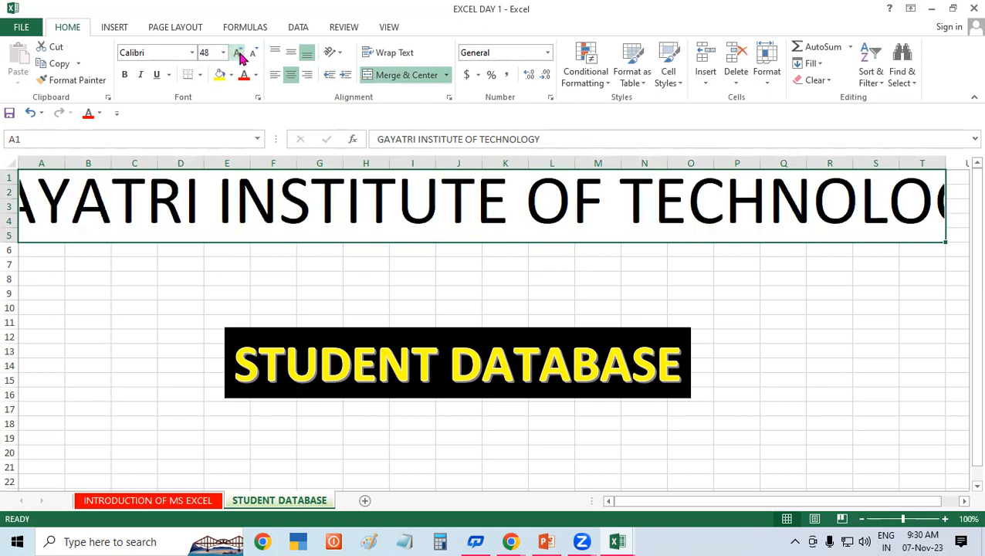
left_click(252, 55)
left_click(244, 286)
left_click(293, 200)
left_click(127, 75)
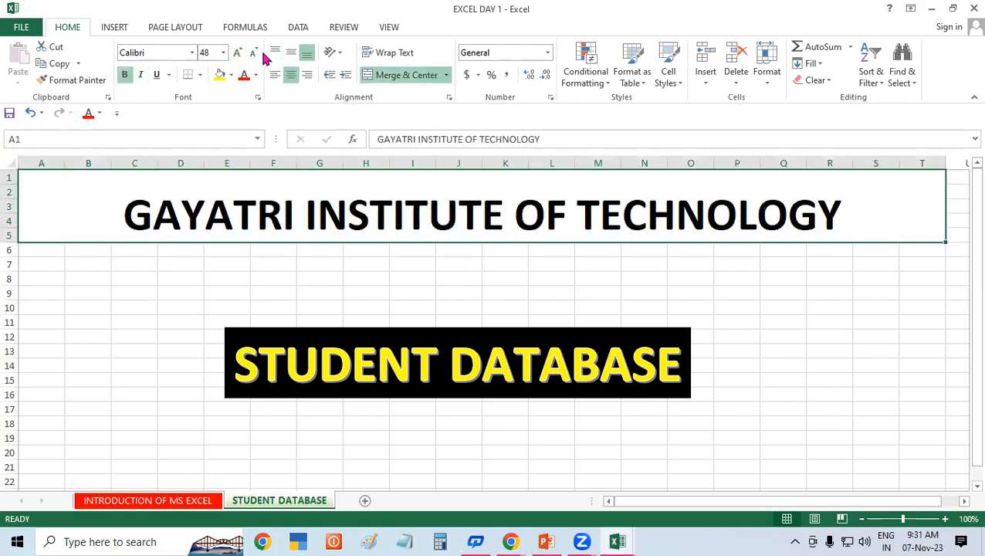
left_click(295, 54)
left_click(317, 277)
left_click(363, 216)
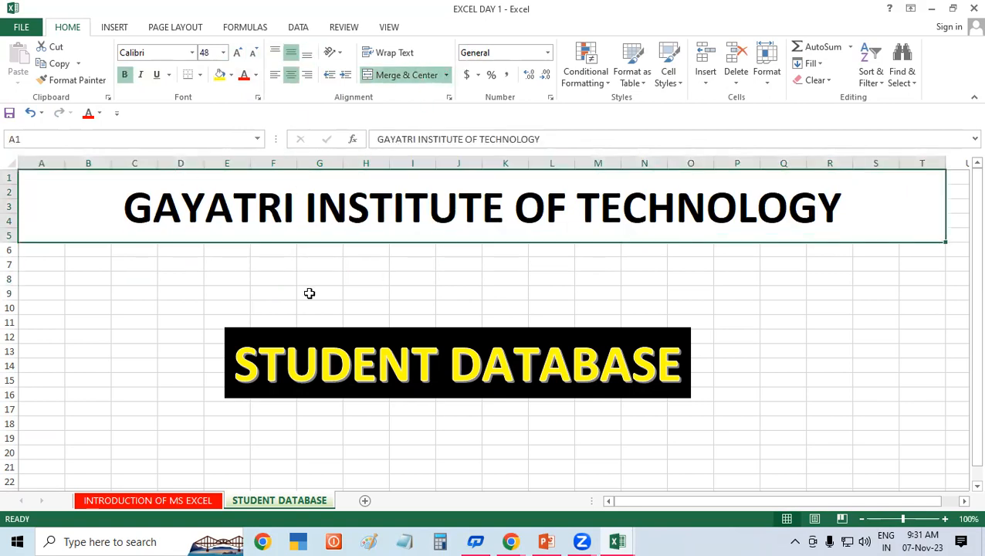
Step: Give the institute heading a black fill with white text
left_click(230, 77)
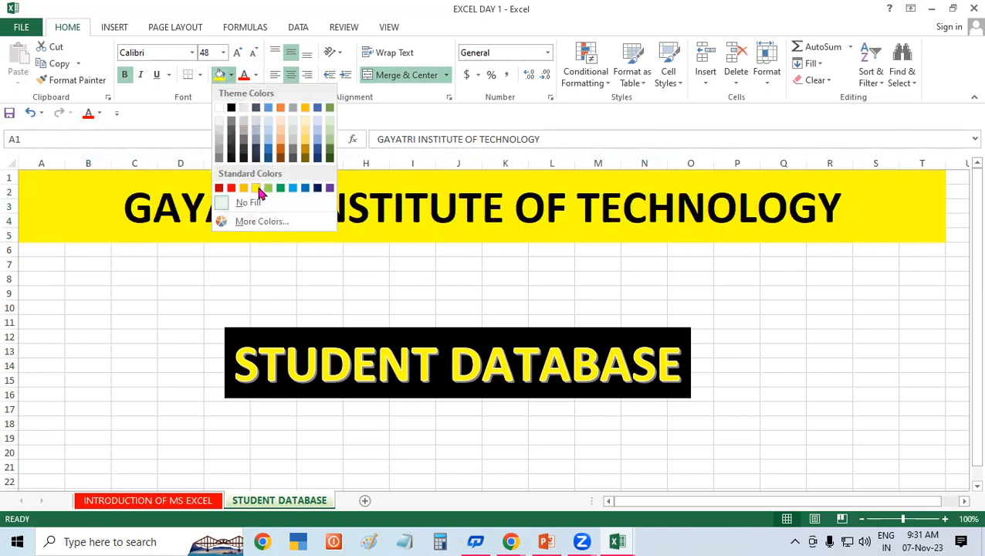
left_click(232, 108)
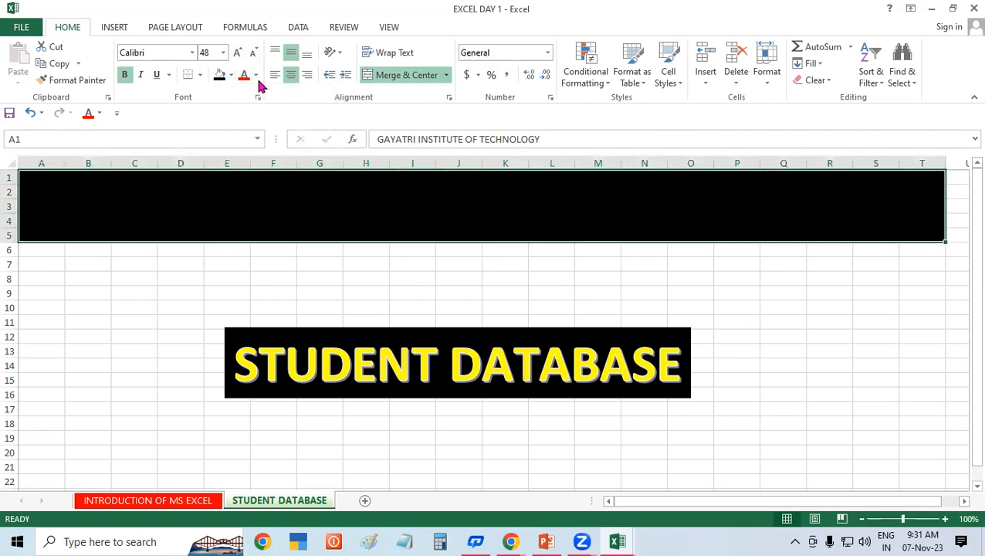
left_click(256, 75)
left_click(244, 128)
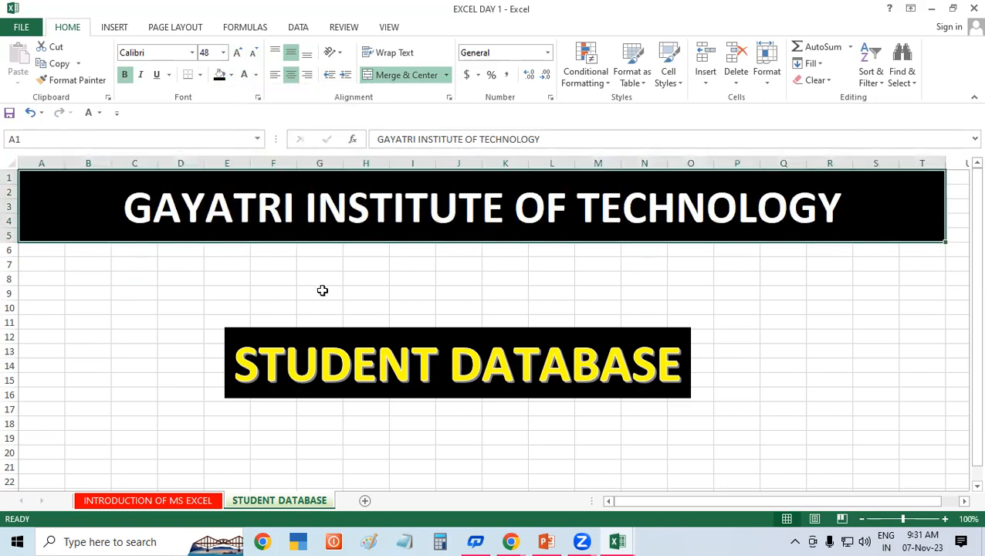
Step: Move the STUDENT DATABASE banner just under the heading and colour it yellow with black text
left_click(396, 331)
left_click_drag(497, 330, 524, 247)
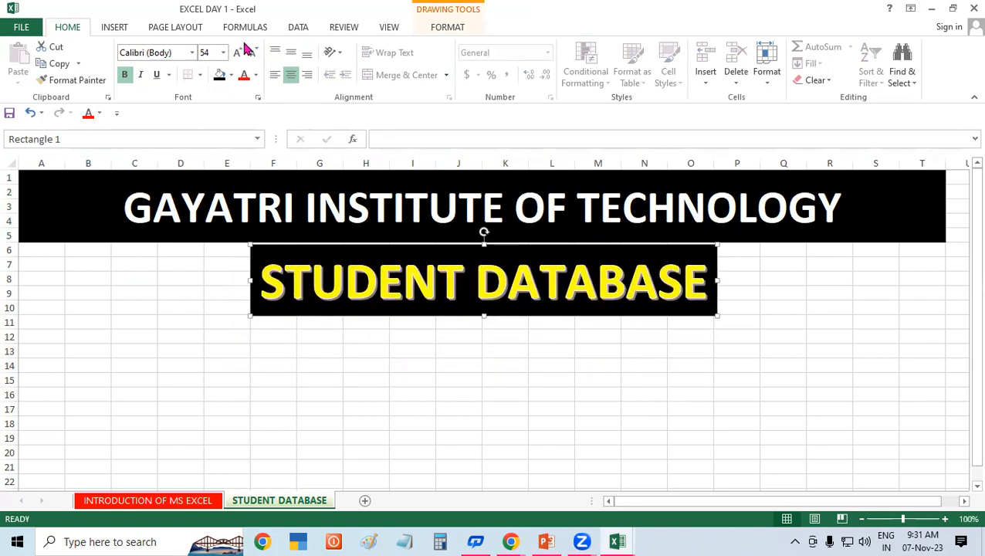
left_click(451, 27)
left_click(357, 47)
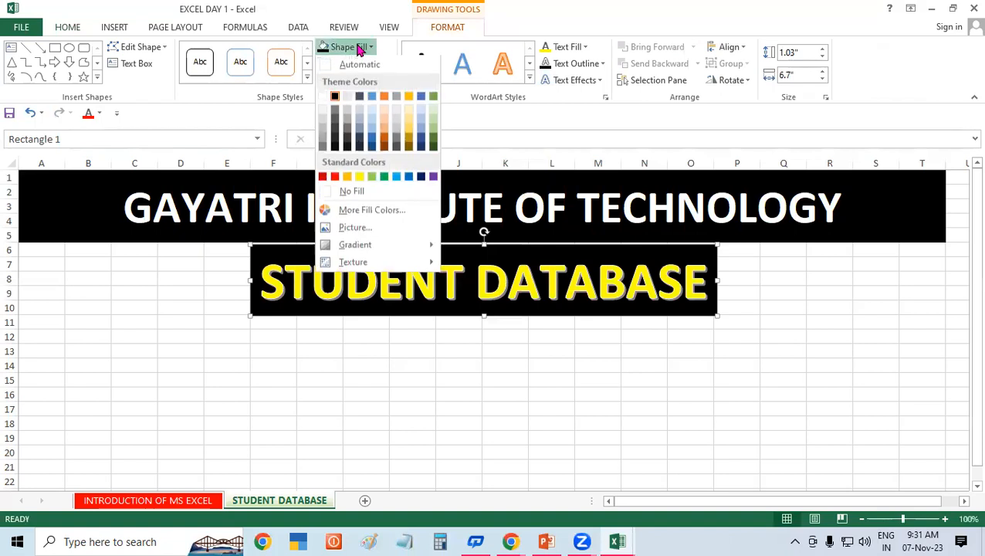
left_click(360, 178)
left_click(576, 47)
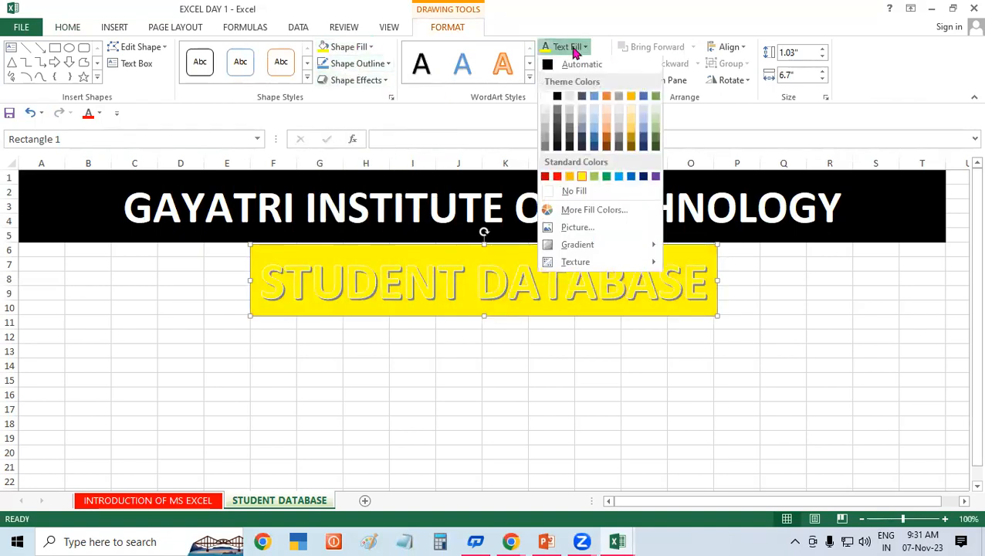
left_click(558, 100)
left_click(376, 375)
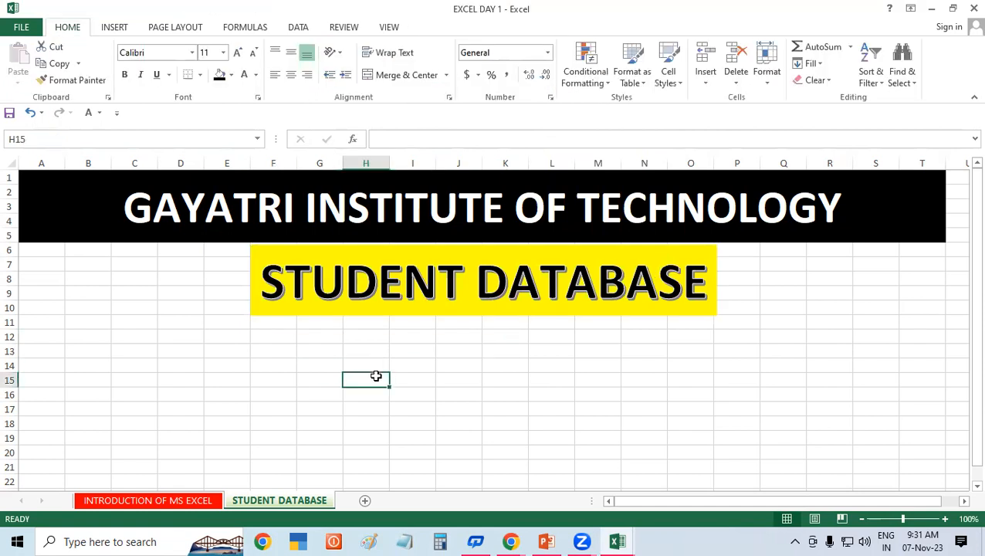
Step: Enter the headers SR.NO., STUDENT NAME and COURSE starting in D12
left_click(241, 363)
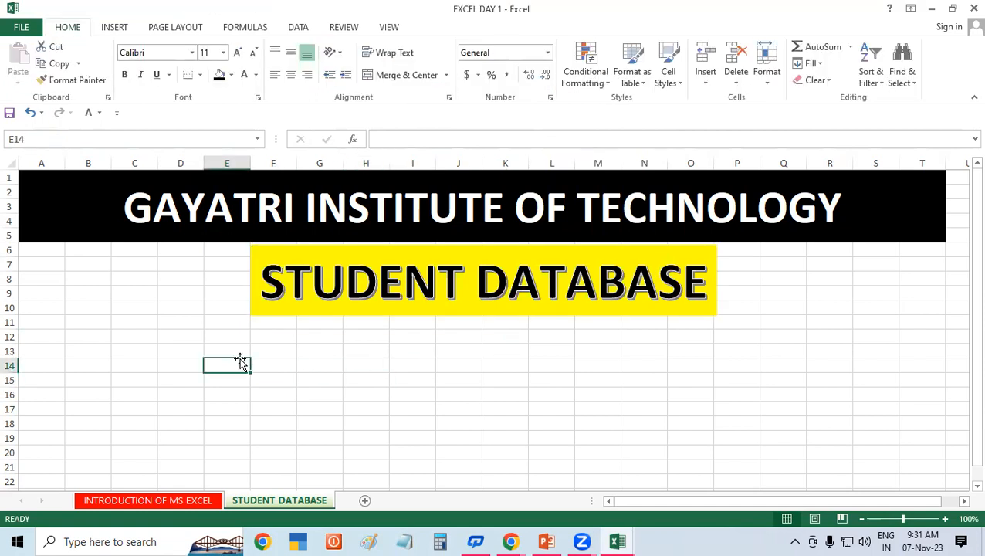
left_click(184, 336)
type("SR.NO.")
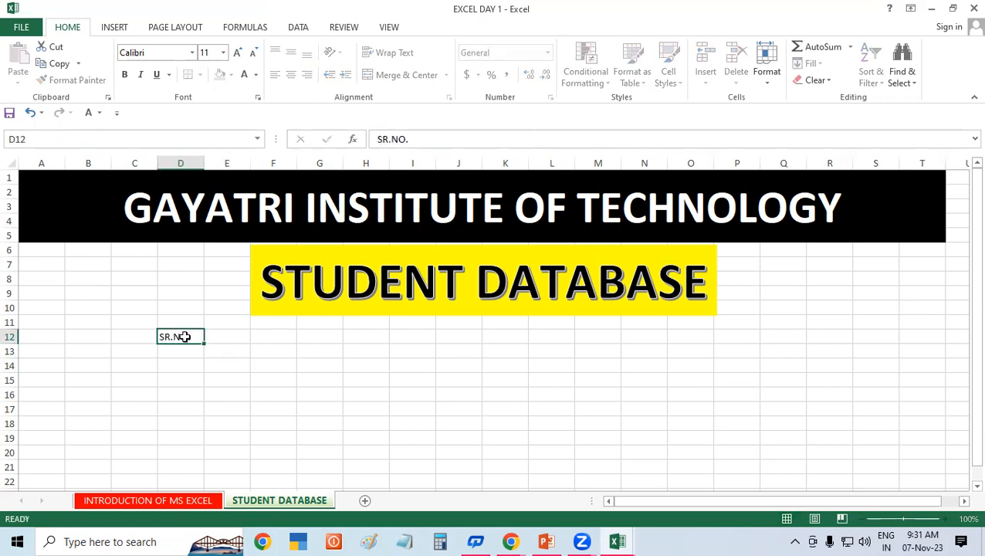
key("Tab")
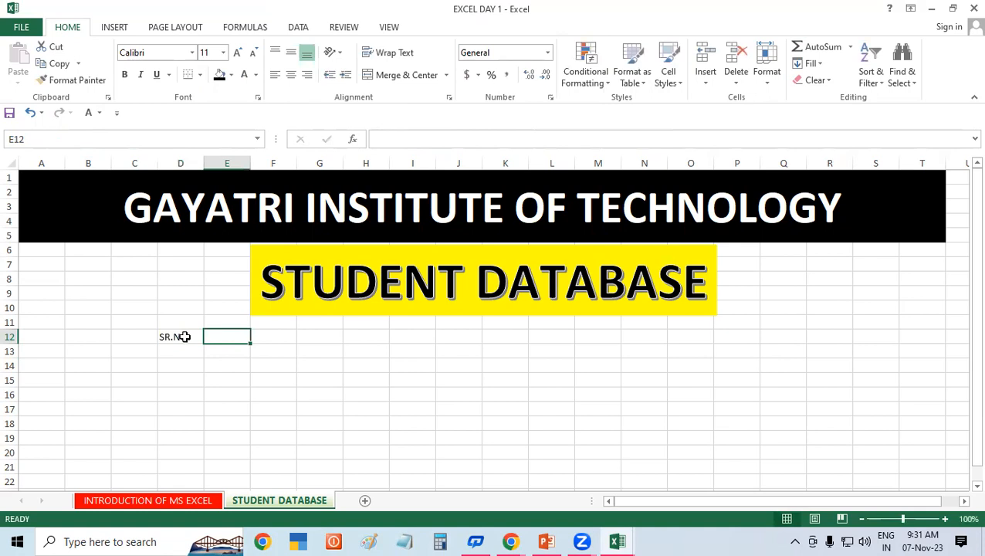
type("S")
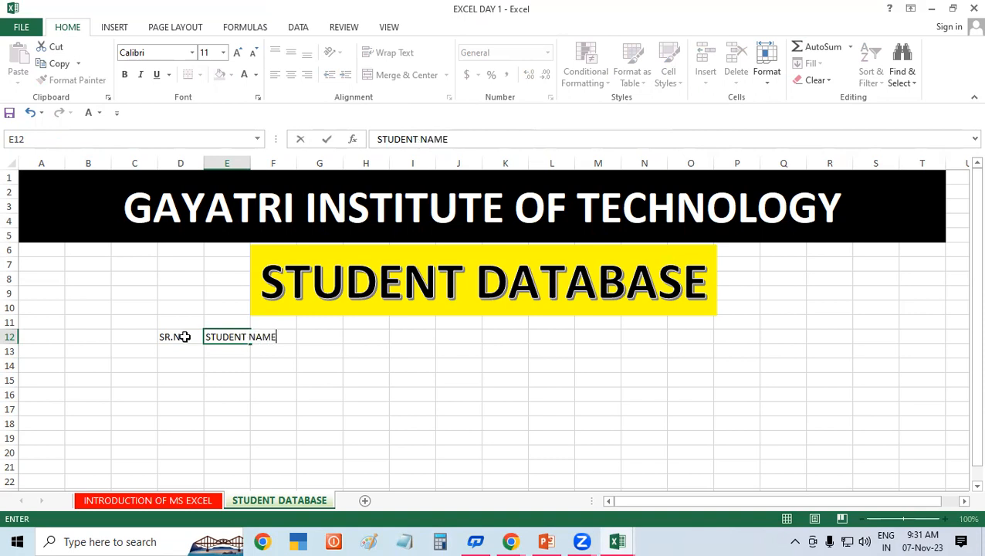
type("TUDENT NAME")
key("Tab")
type("C")
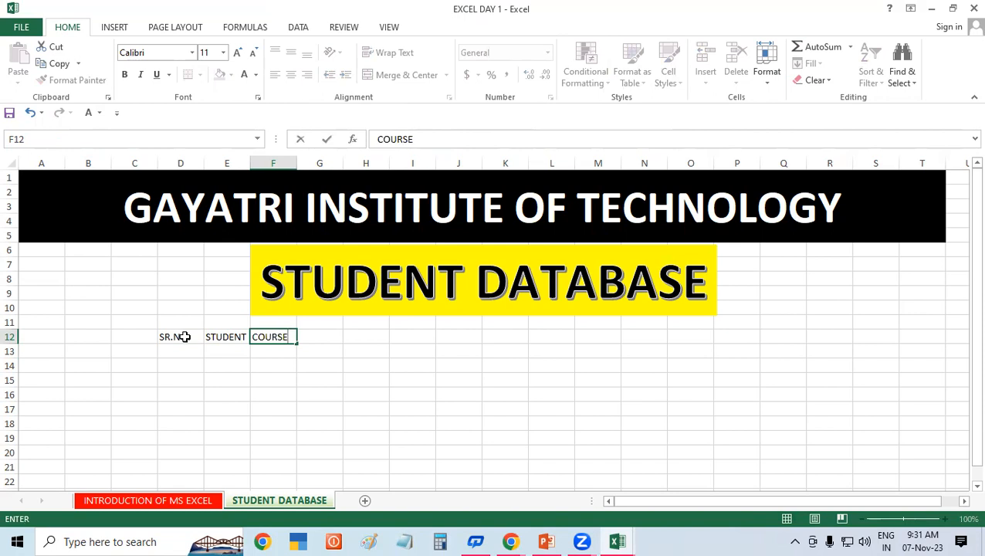
key("Tab")
Step: Continue row 12 with FEE, PAID, DUE, DISCOUNT and TOTAL AMOUNT in K12
type("FE")
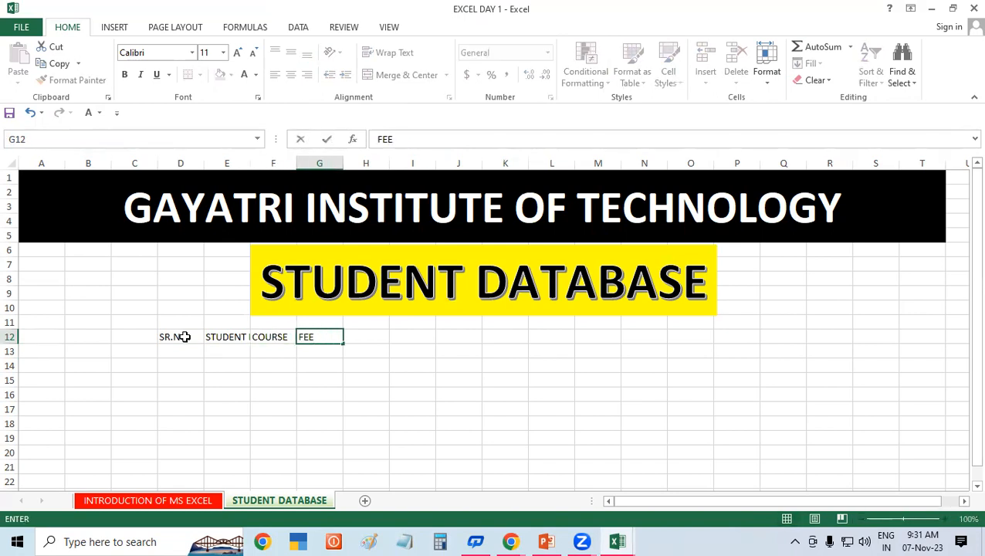
key("Tab")
type("PAID")
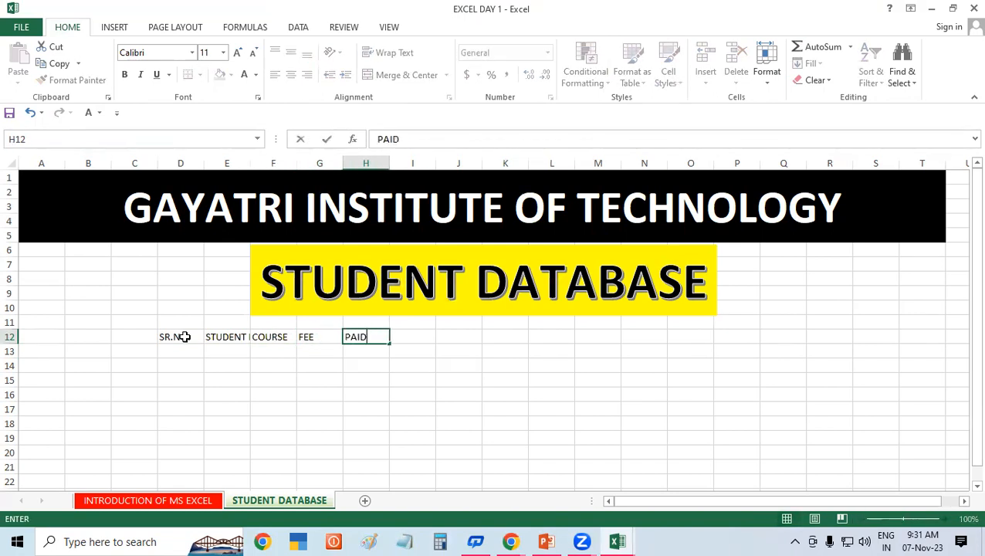
key("Tab")
type("DU")
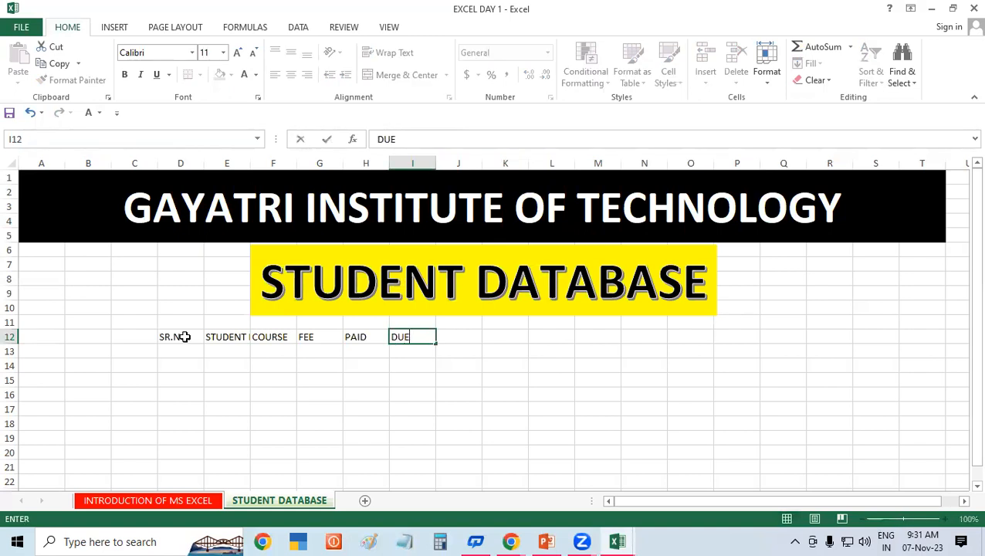
key("Tab")
type("DI")
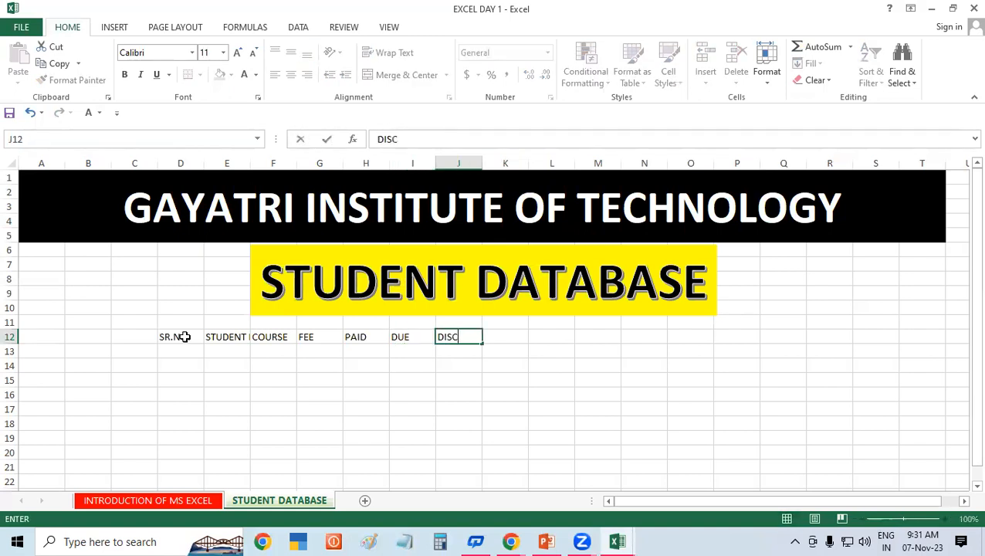
key("Tab")
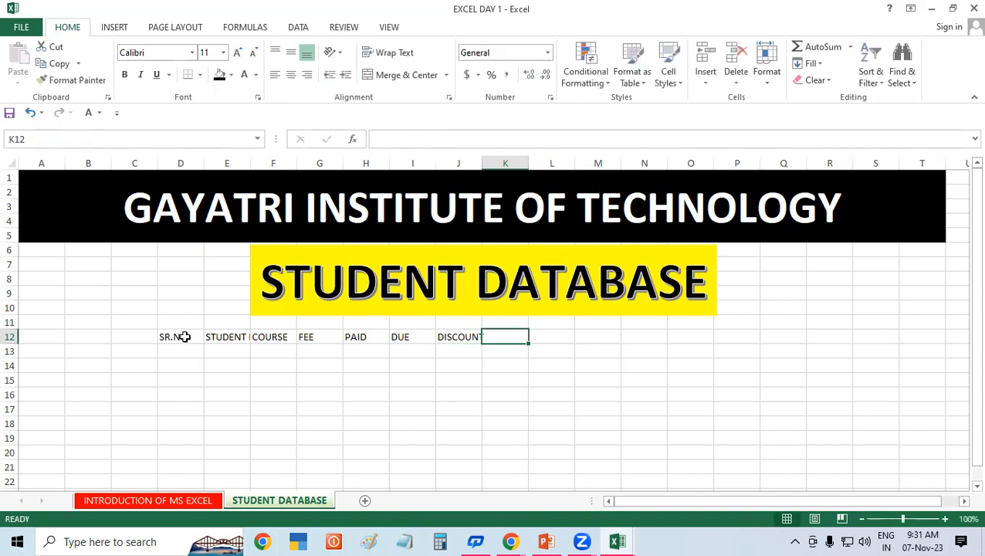
type("TO")
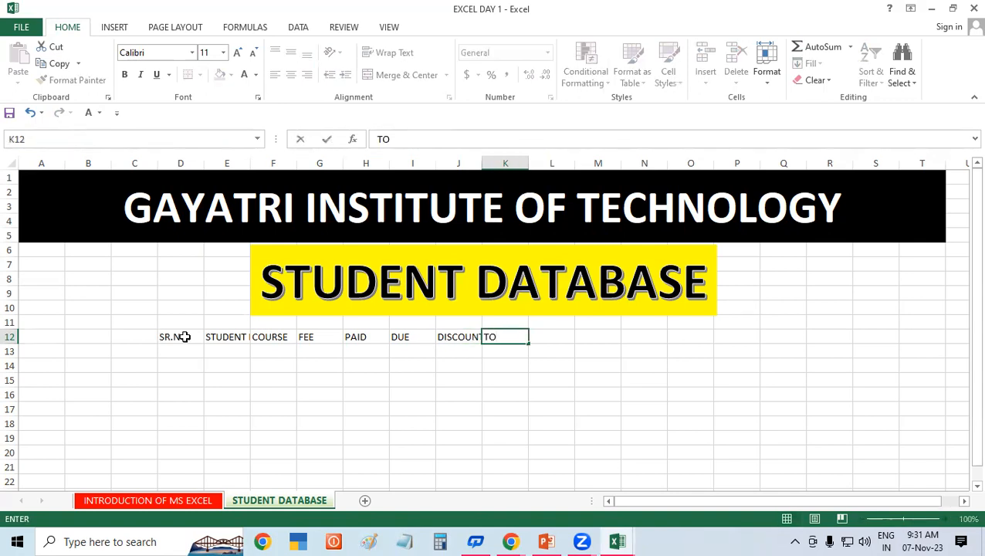
type("TAL AMOUNT")
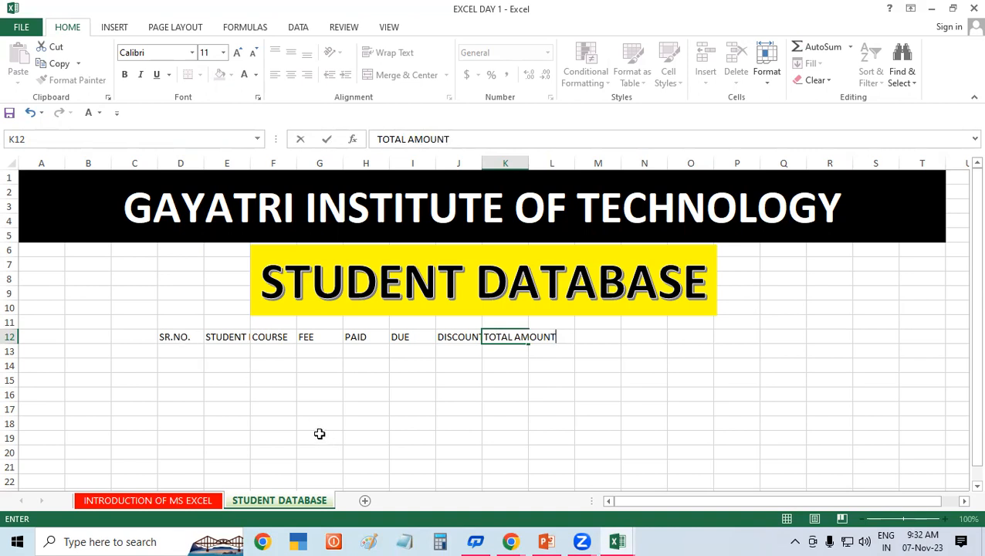
left_click(300, 419)
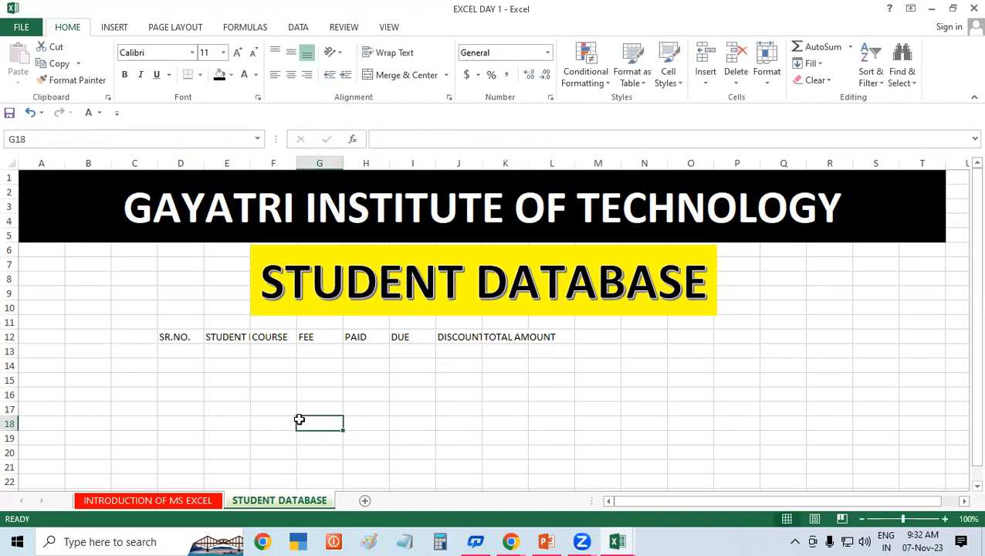
Step: Shift the yellow STUDENT DATABASE box slightly to the left
left_click(255, 291)
left_click_drag(255, 291, 219, 292)
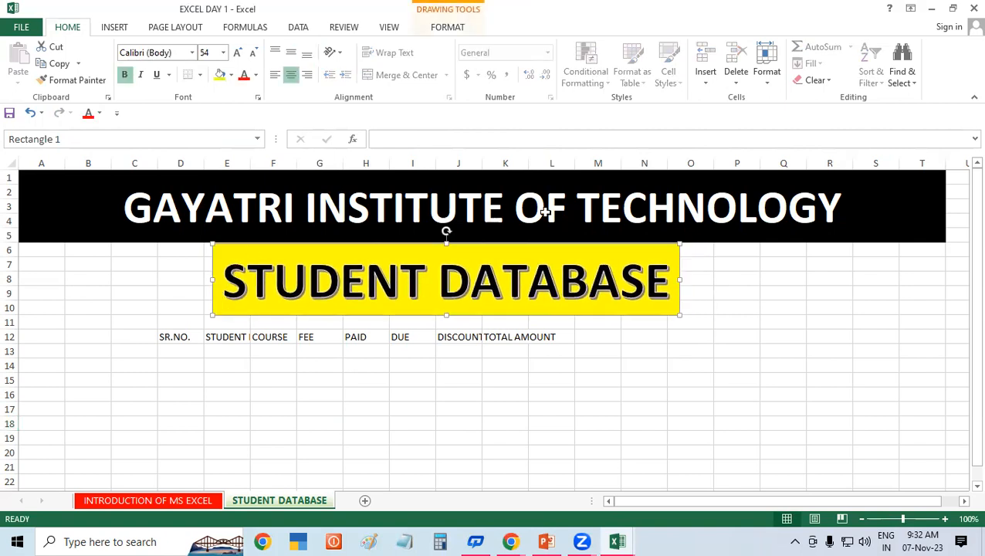
left_click(199, 75)
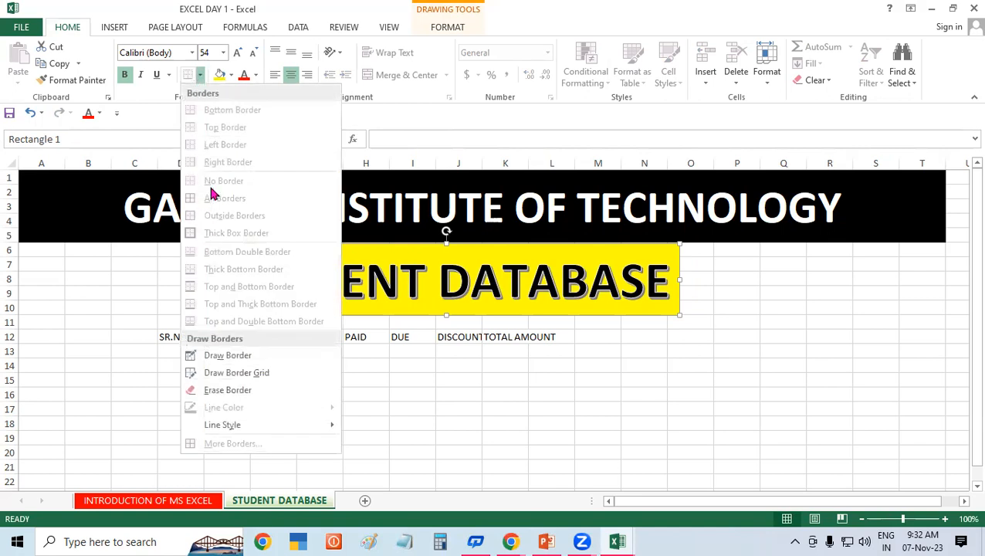
left_click(721, 423)
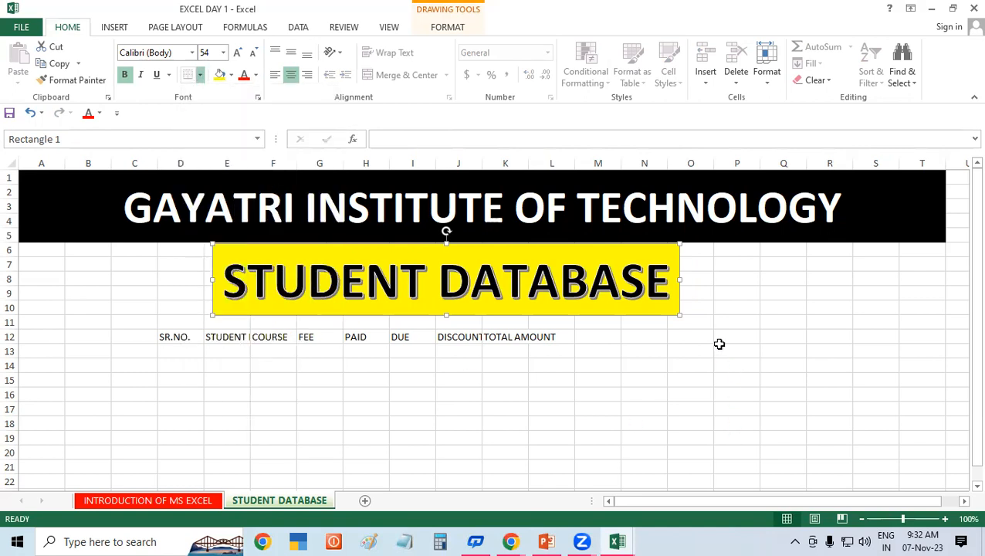
Step: Give the STUDENT DATABASE box a 2¼ pt shape outline
left_click(440, 29)
left_click(386, 63)
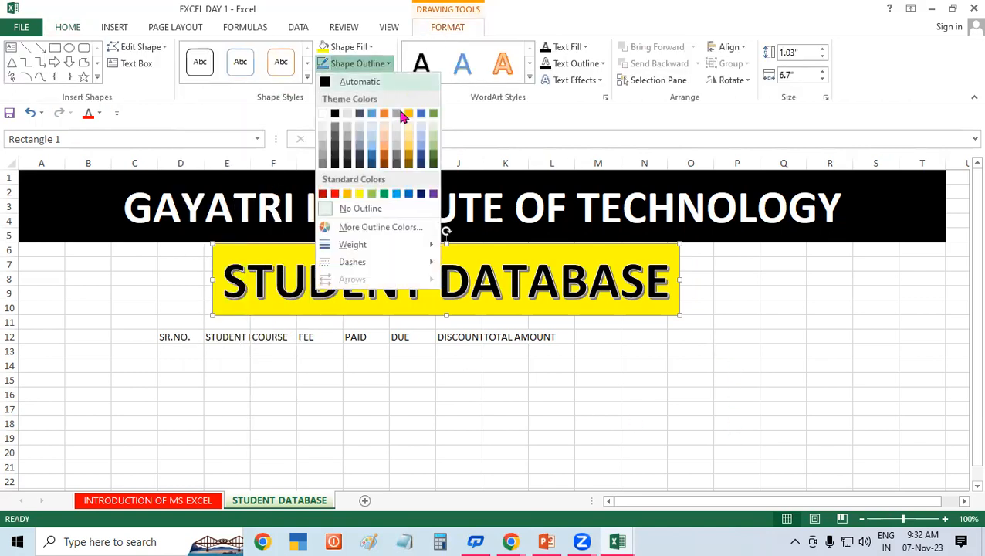
mouse_move(411, 246)
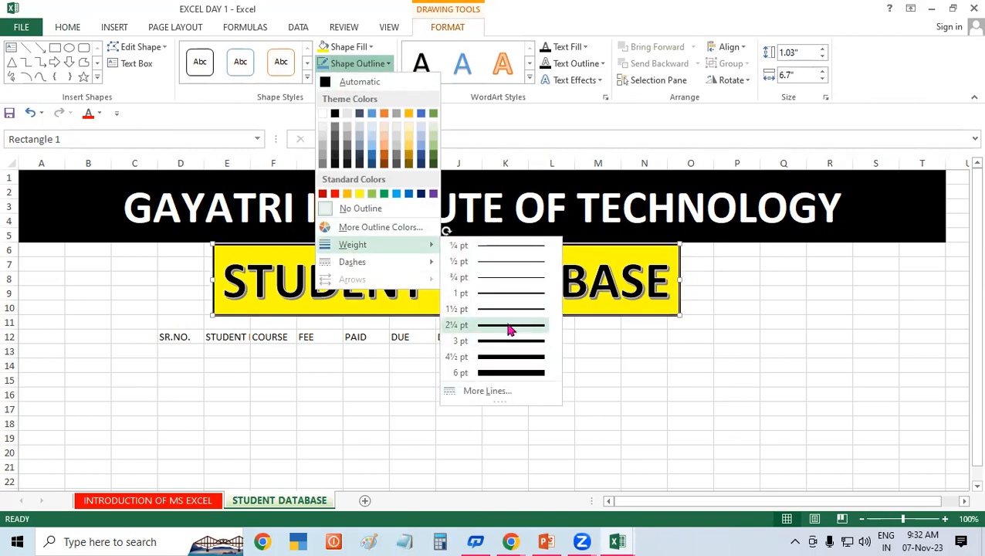
left_click(509, 328)
left_click(763, 368)
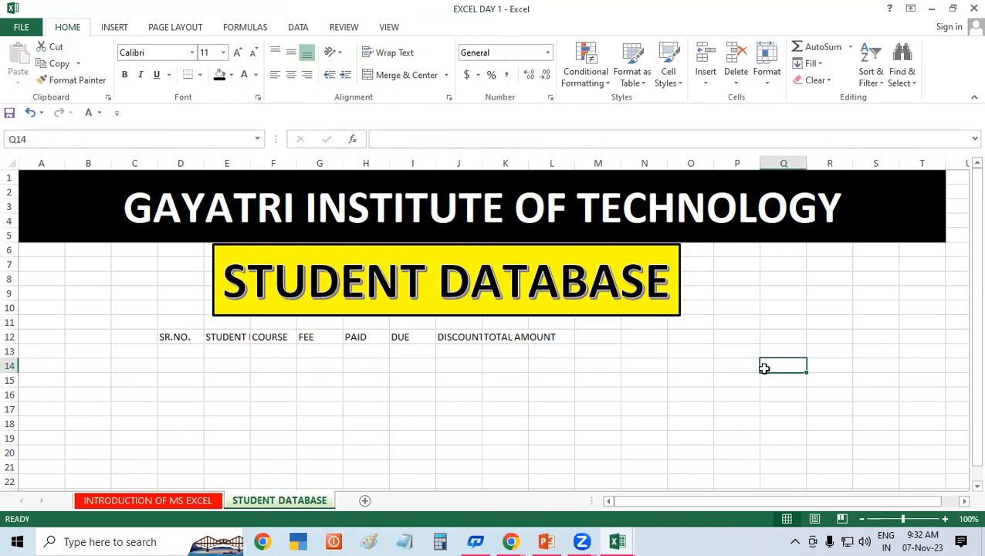
Step: Increase the font of the table heading rows to size 16
left_click(266, 380)
left_click_drag(165, 336, 653, 364)
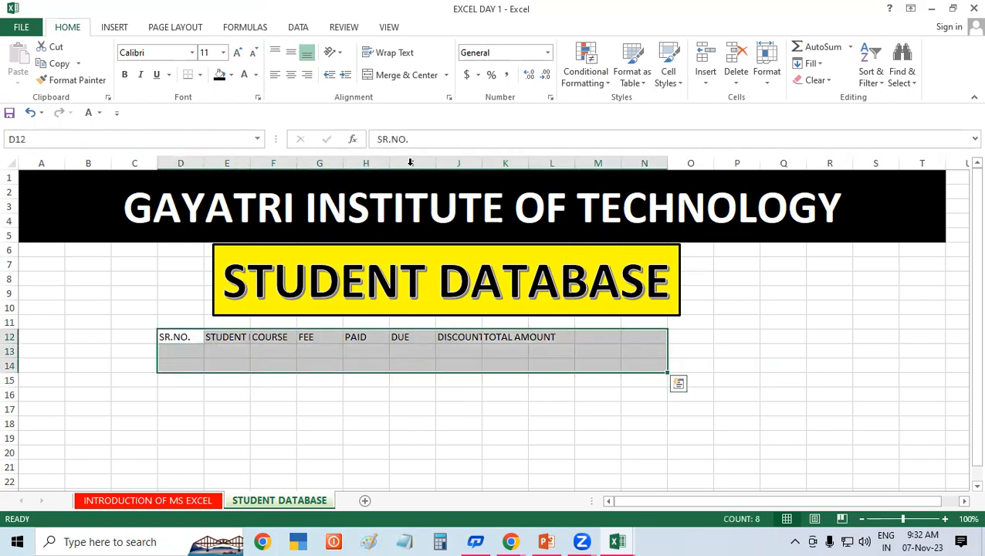
left_click(235, 55)
left_click(236, 54)
left_click(796, 355)
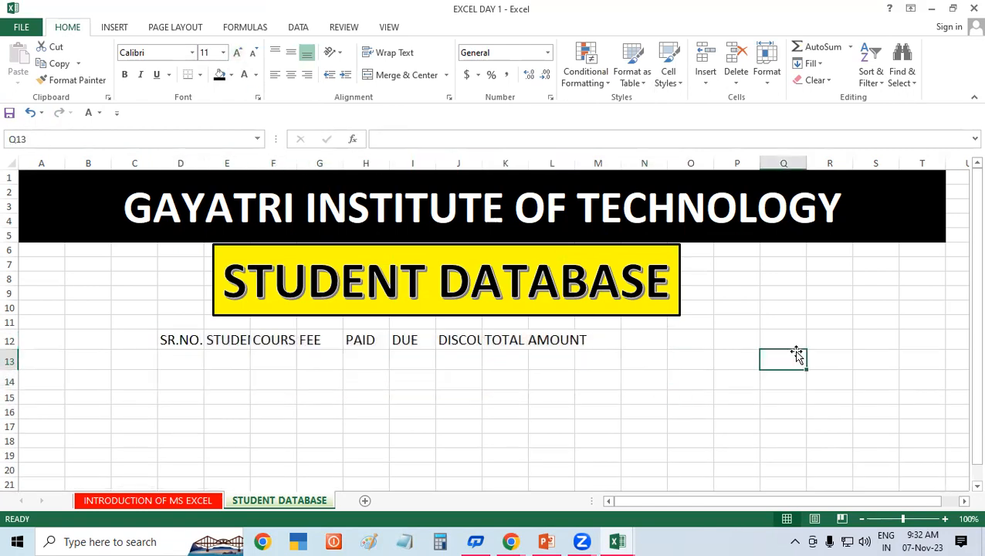
Step: Check whether the STUDENT NAME, COURSE and DISCOUNT headings show in full
left_click(236, 341)
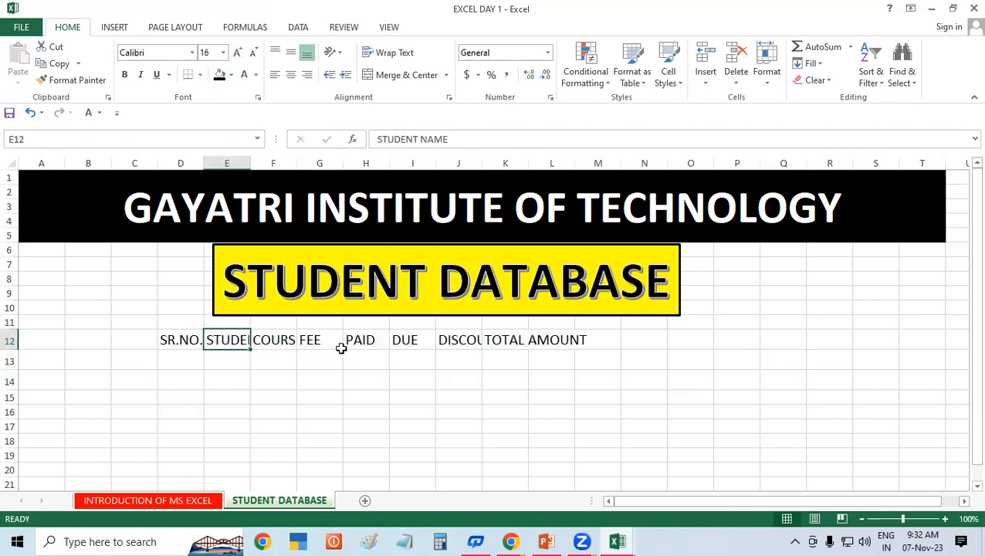
left_click(278, 342)
left_click(456, 337)
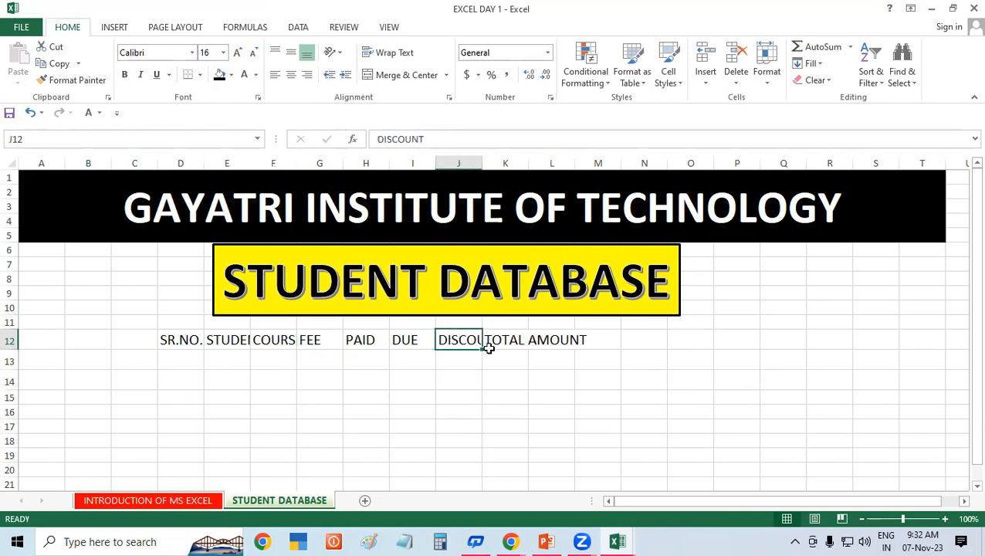
left_click(718, 349)
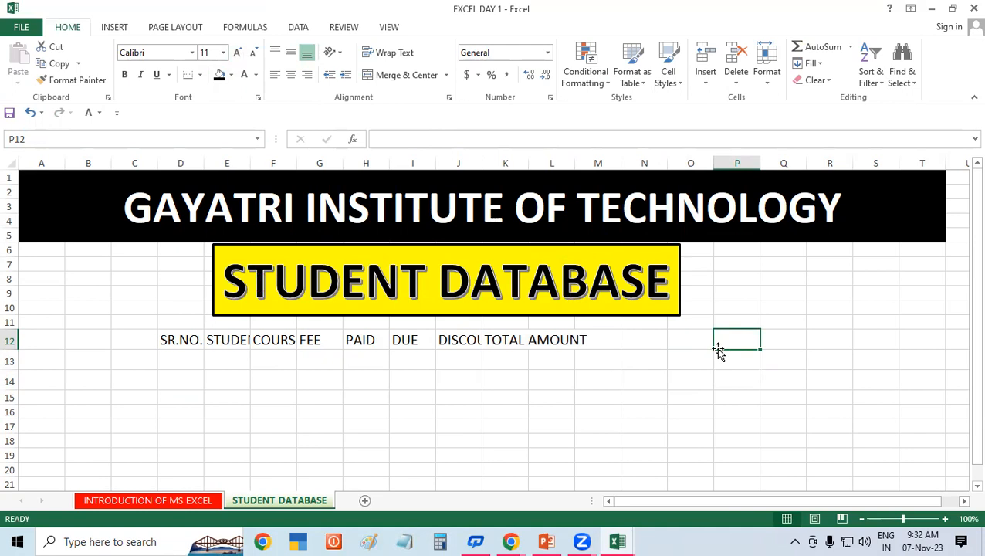
left_click(657, 343)
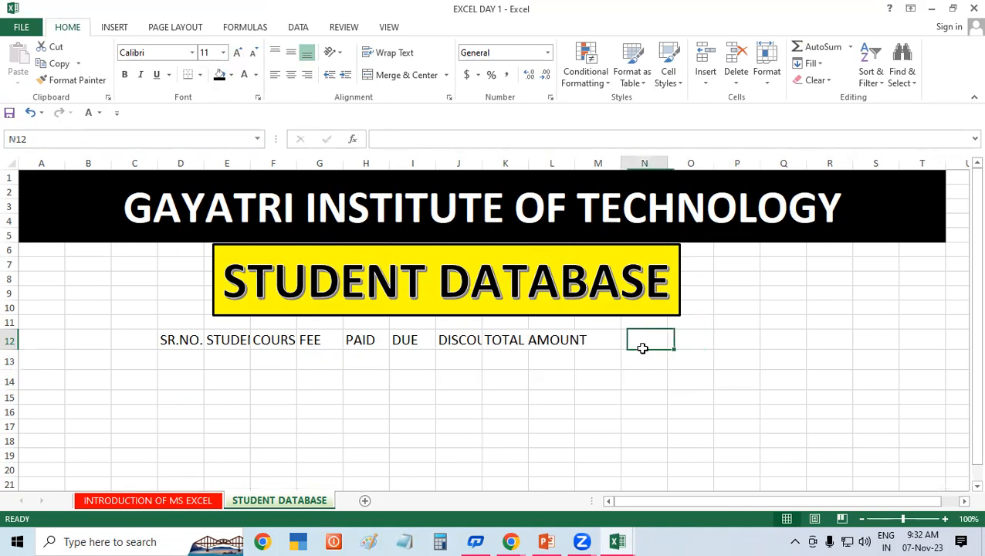
left_click(189, 341)
Step: Try auto-fitting the D12:L14 column widths with Alt+O, C, A, then undo it
left_click_drag(254, 368, 559, 379)
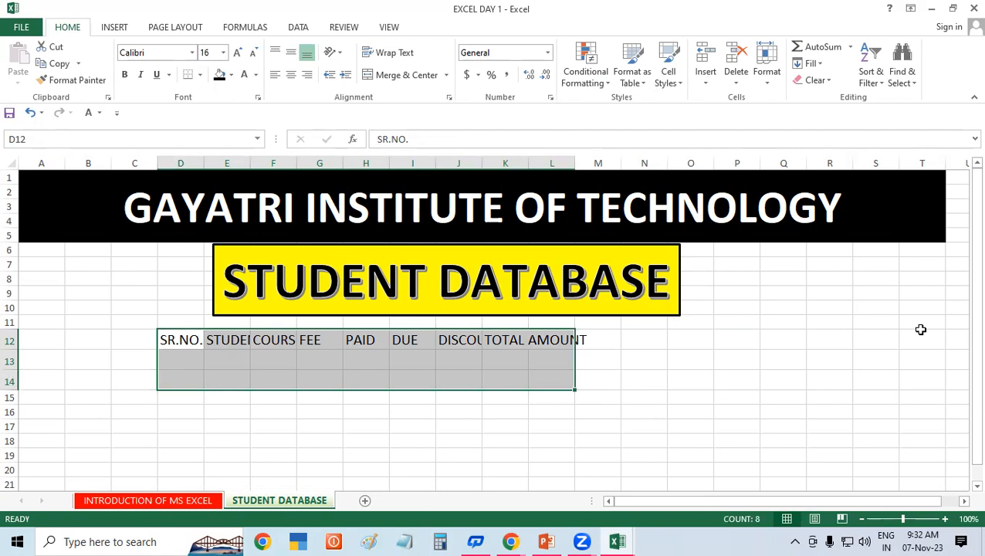
key("alt+o")
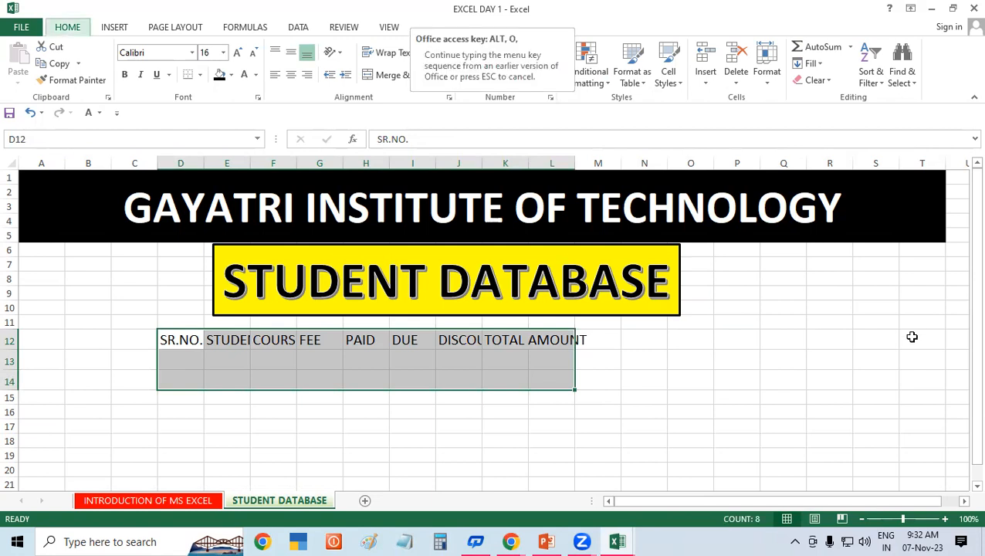
key("c")
key("a")
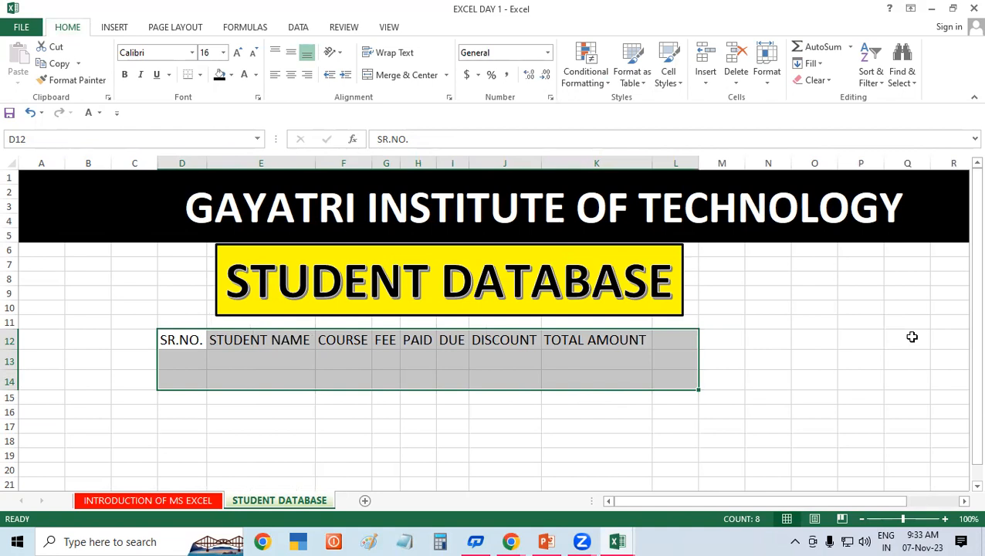
key("ctrl+z")
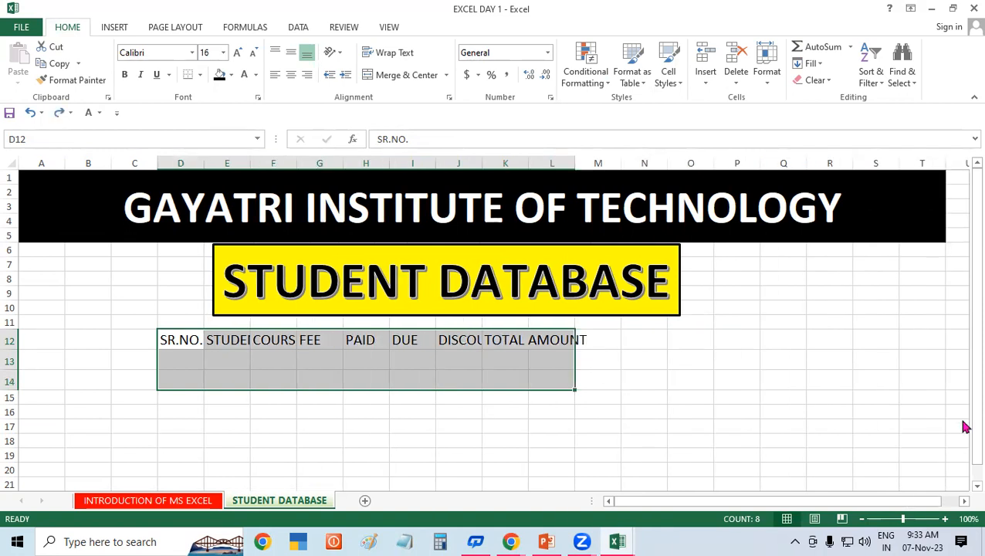
left_click(824, 377)
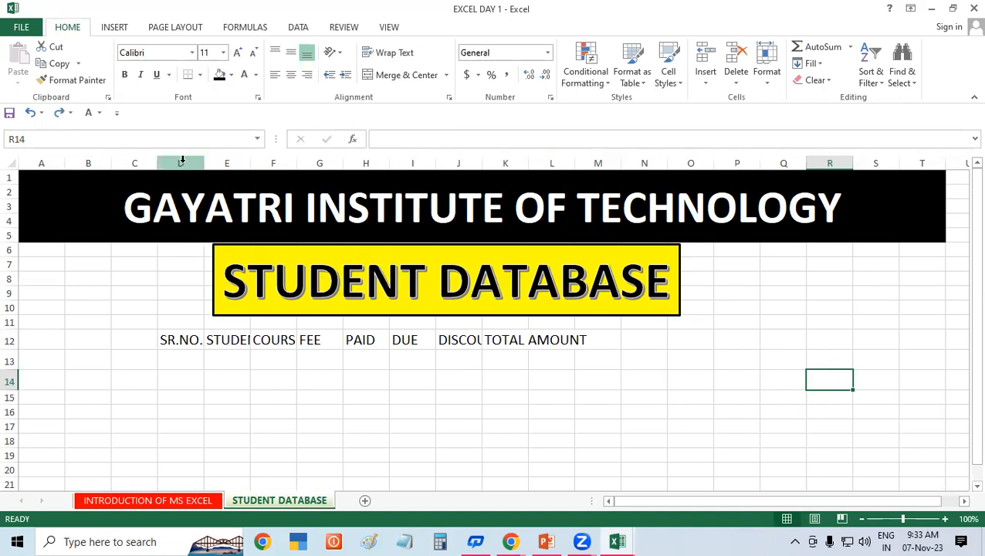
Step: Auto-fit columns D to K via Format > AutoFit Column Width so headings show fully
left_click_drag(181, 160, 505, 164)
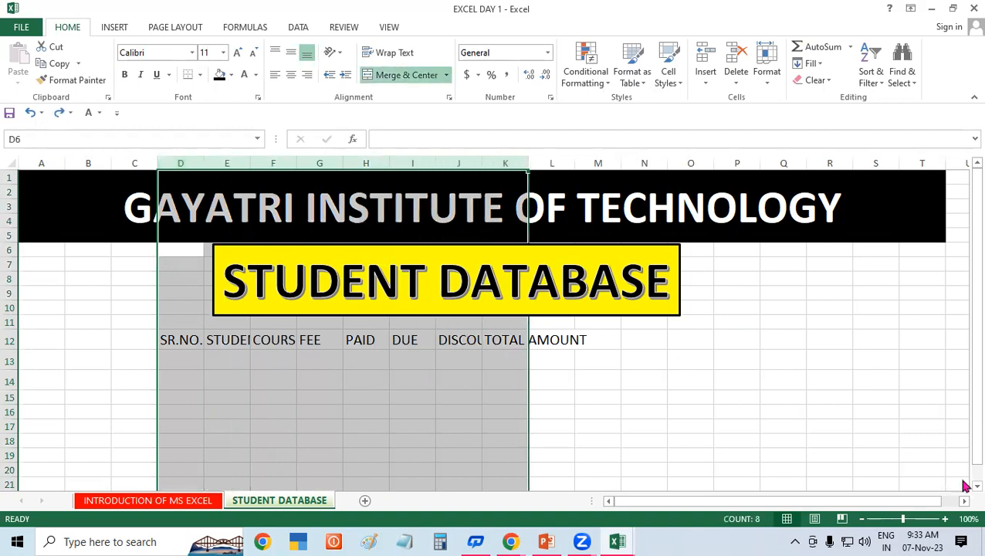
double_click(530, 158)
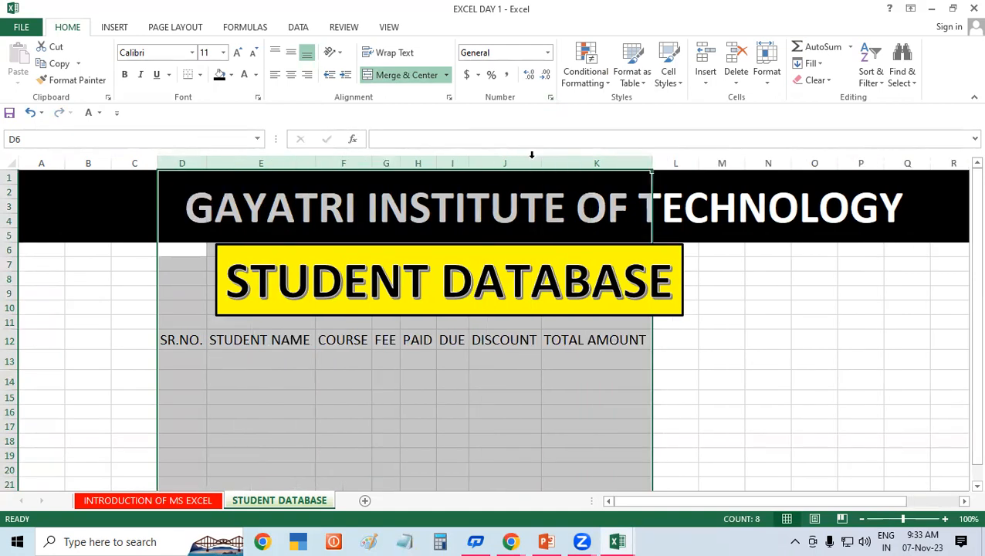
key("ctrl+z")
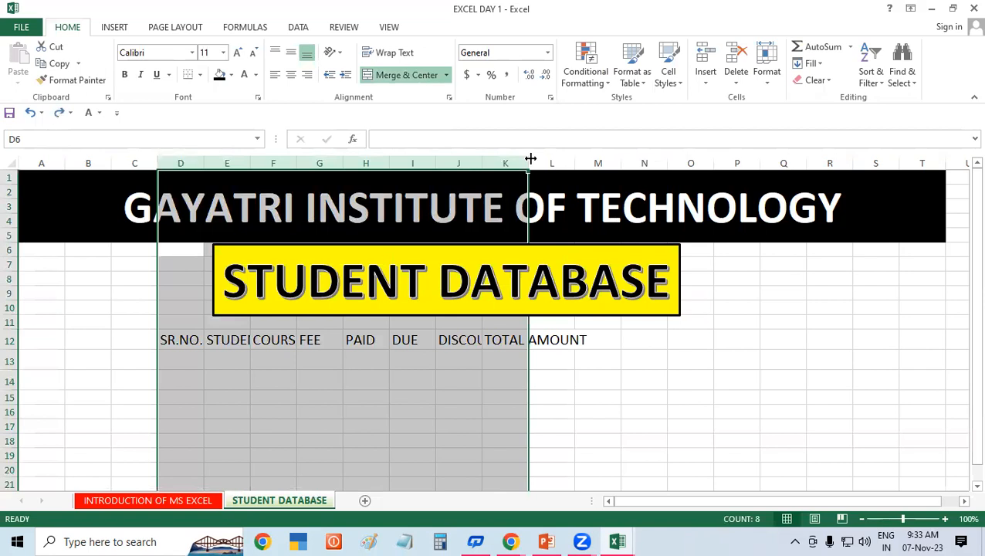
left_click(720, 365)
left_click_drag(166, 337, 561, 381)
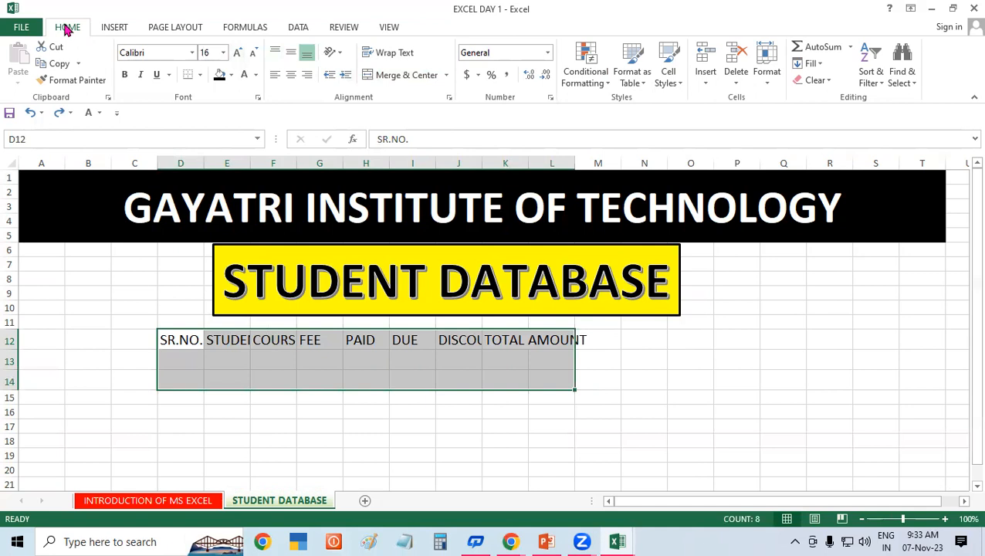
left_click(761, 83)
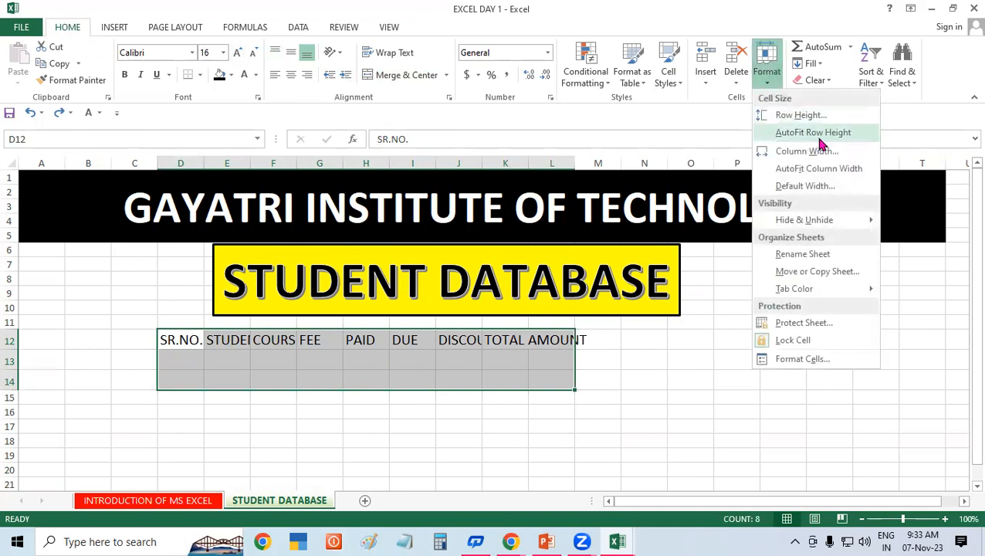
left_click(841, 170)
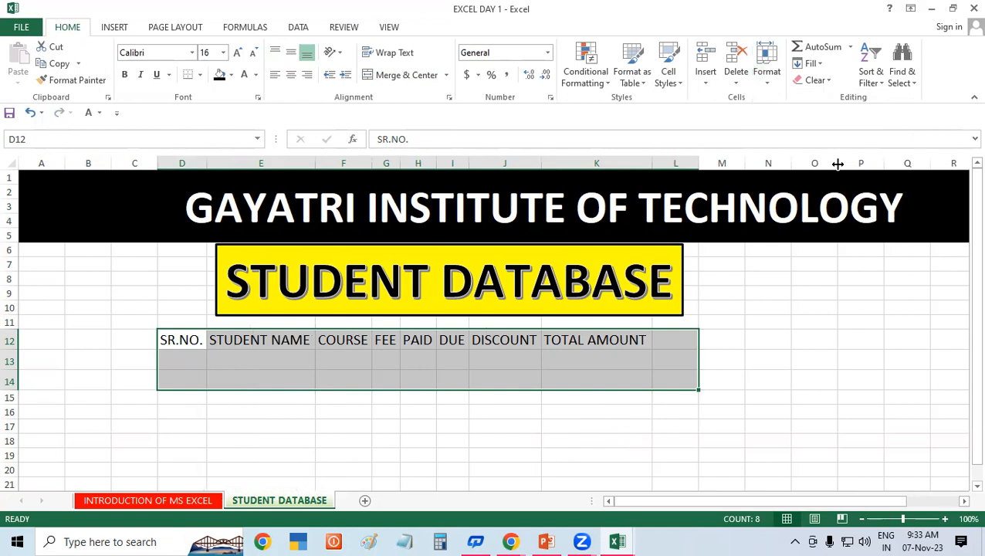
Step: Move the STUDENT DATABASE box so it sits centred above the widened table
left_click(778, 341)
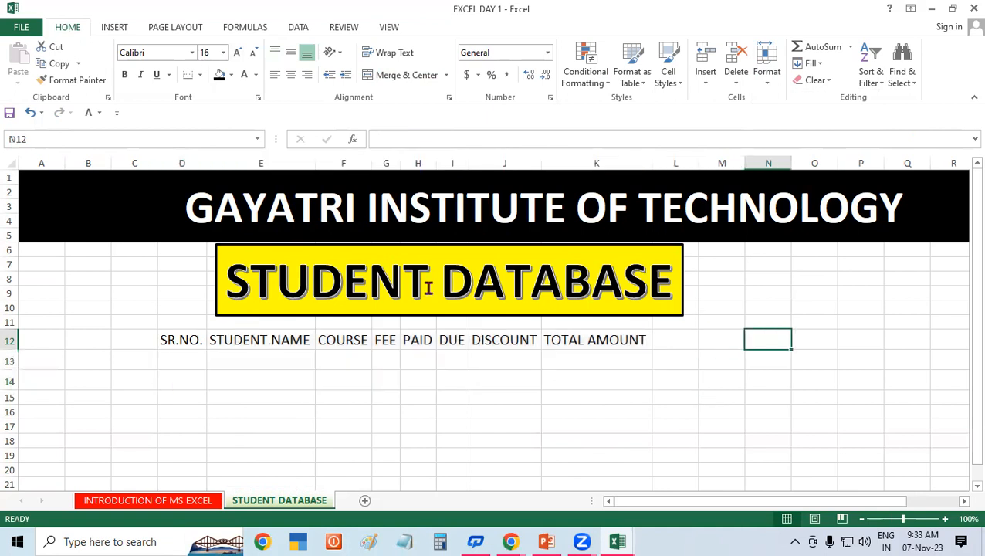
left_click(196, 268)
left_click_drag(196, 268, 178, 264)
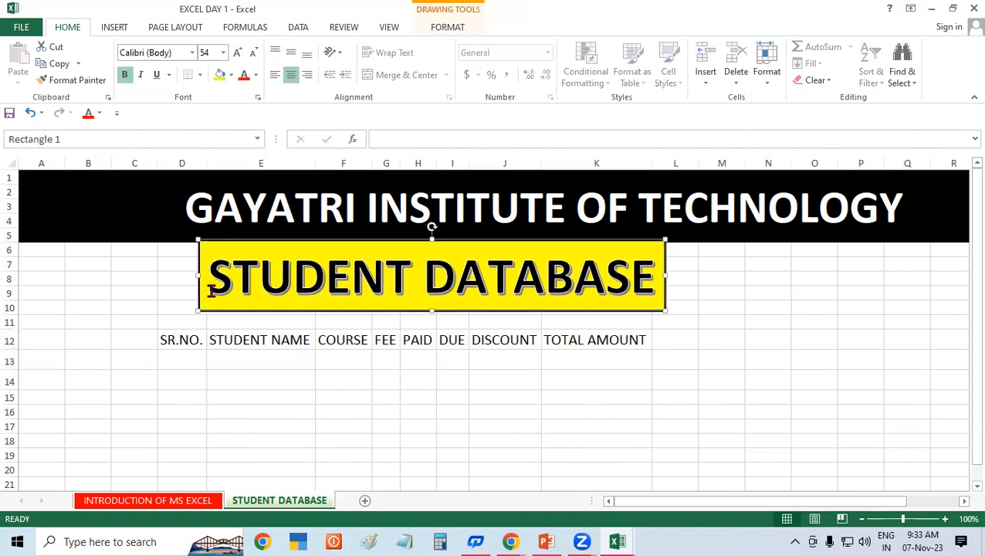
left_click_drag(331, 317, 337, 322)
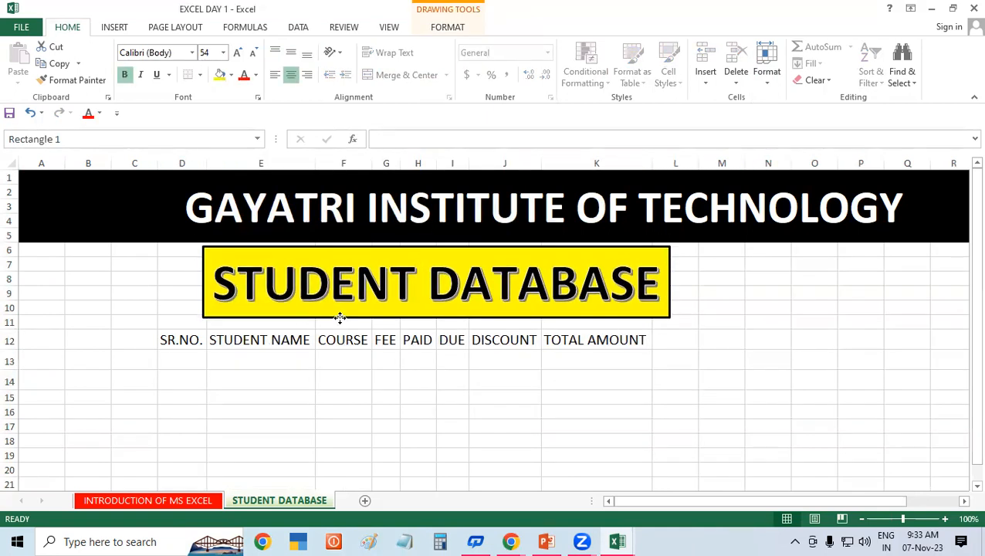
left_click(847, 325)
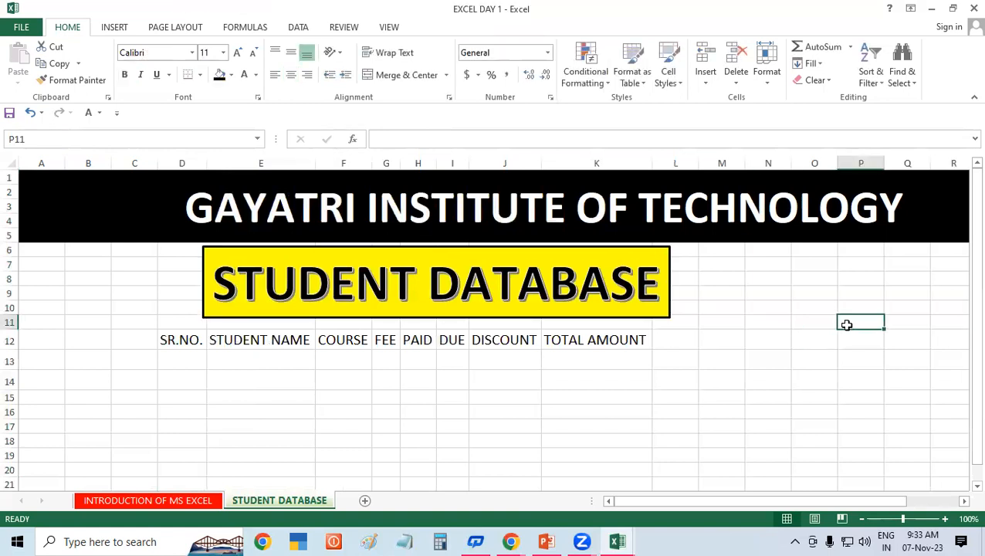
Step: Select the table area from SR.NO. down to row 18
left_click(408, 365)
left_click(479, 364)
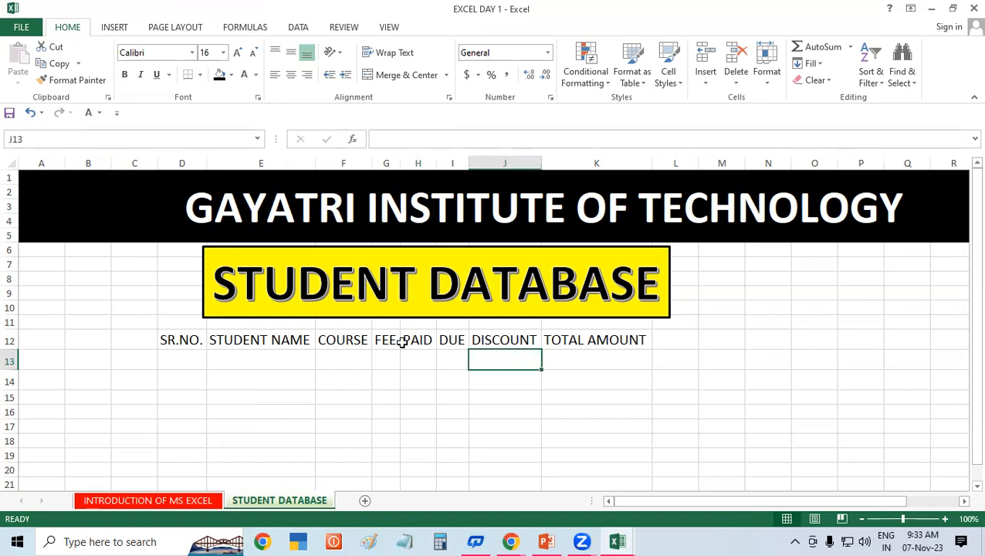
left_click_drag(194, 341, 613, 440)
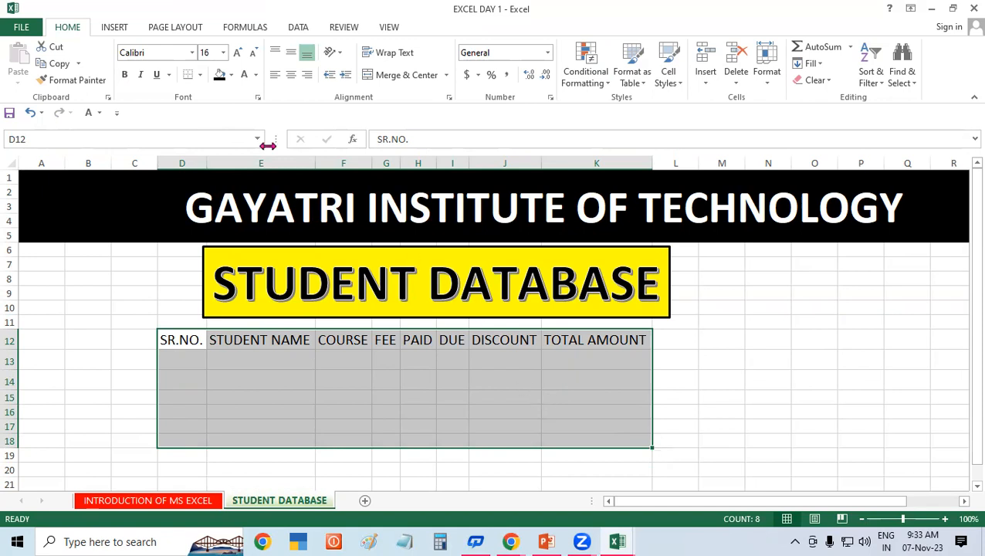
Step: Apply All Borders to the D12:K18 table and readjust the STUDENT DATABASE banner's position
left_click(200, 75)
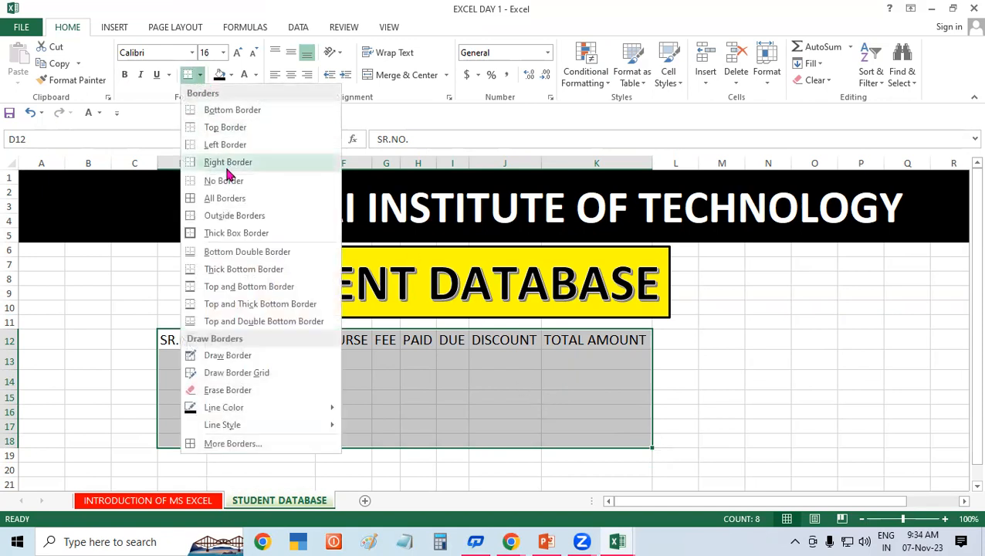
left_click(234, 197)
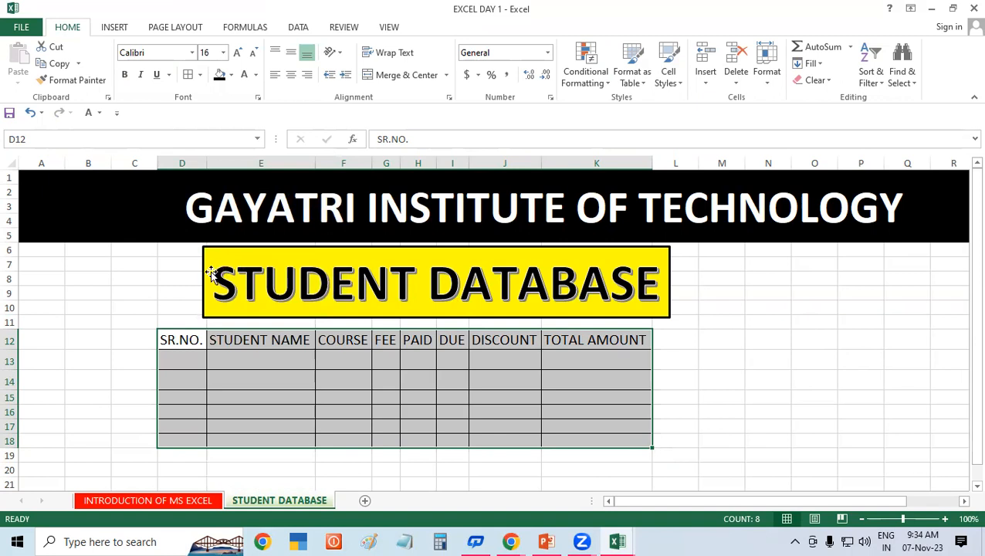
left_click_drag(202, 264, 146, 263)
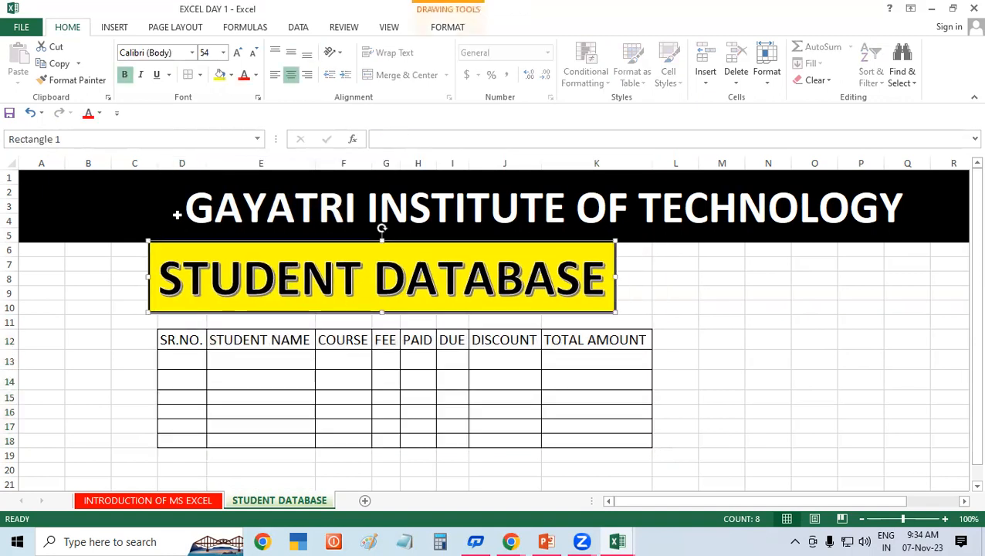
double_click(186, 207)
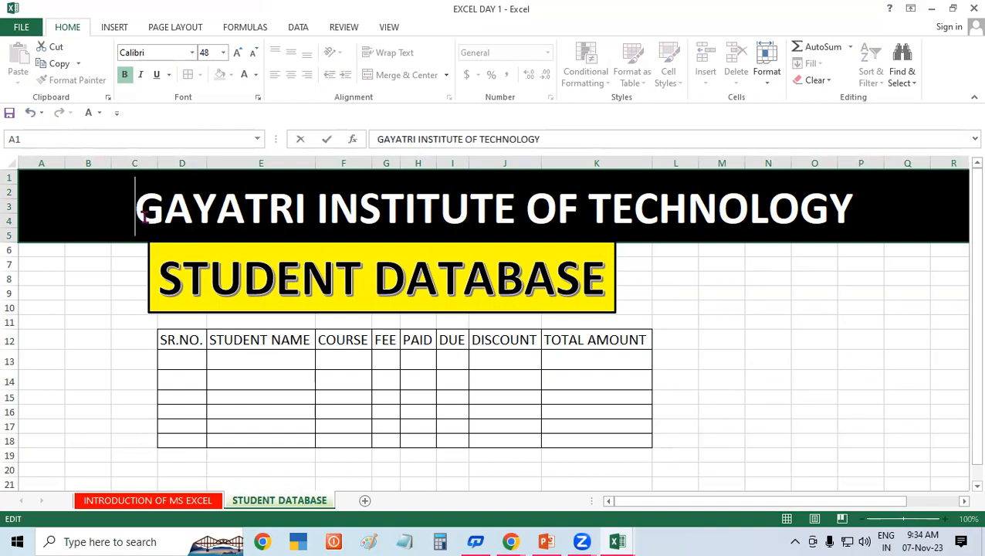
left_click(795, 312)
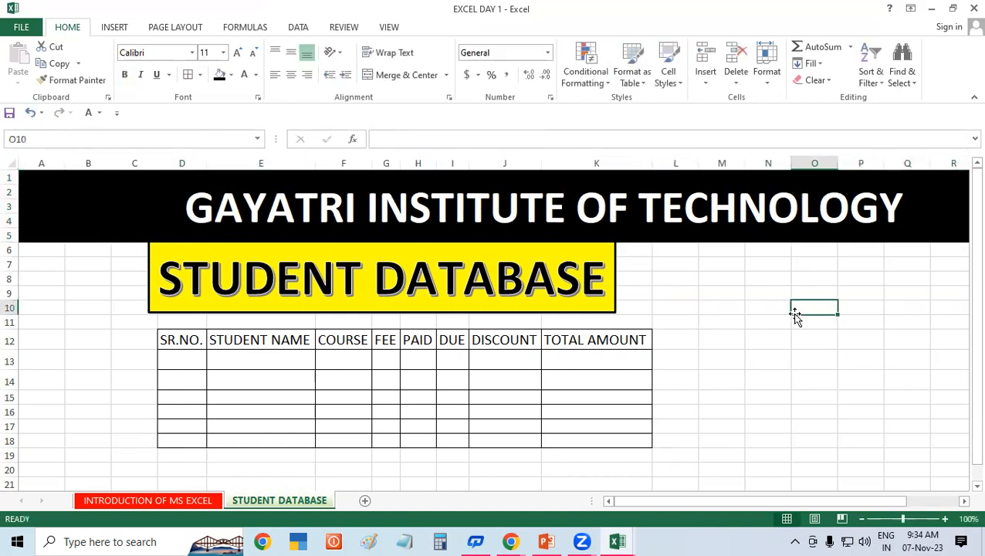
left_click_drag(618, 277, 662, 280)
left_click(797, 338)
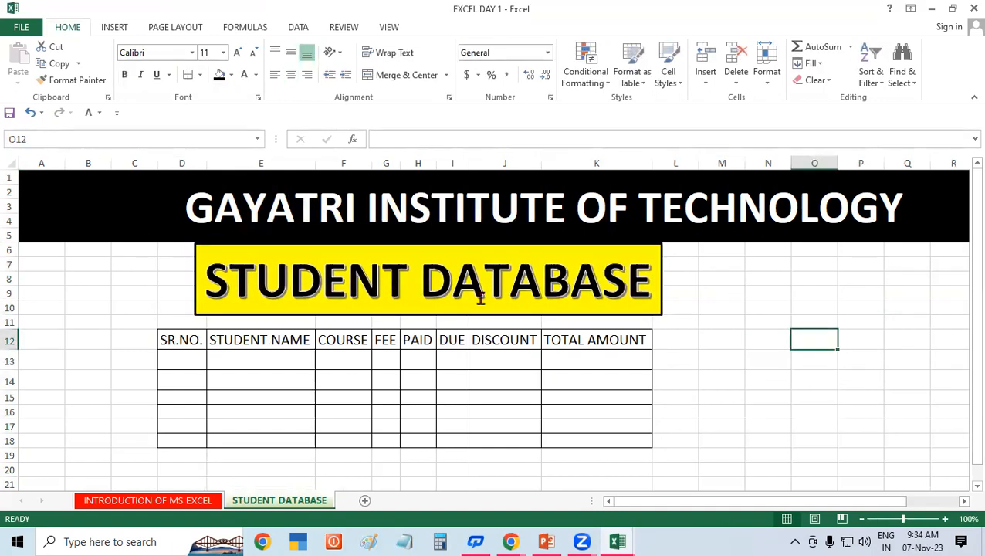
Step: Select the whole student table D12:K18
left_click(179, 336)
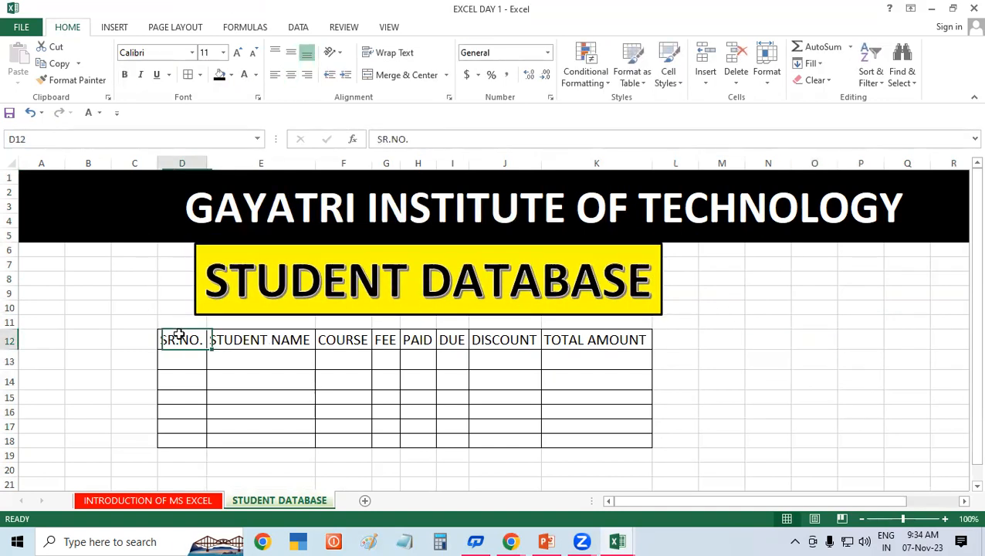
left_click(350, 335)
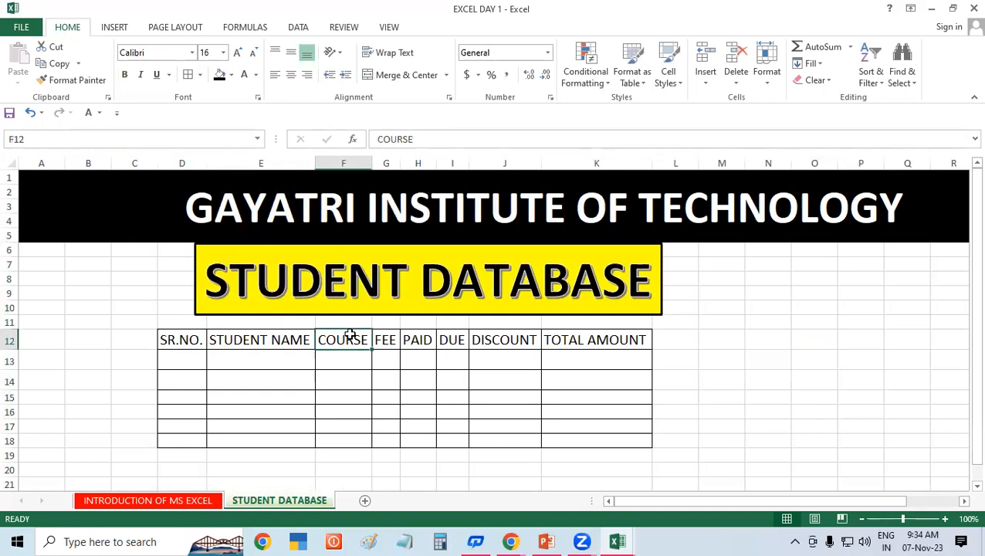
left_click(733, 395)
mouse_move(160, 338)
left_mouse_down()
mouse_move(359, 426)
mouse_move(599, 446)
left_mouse_up()
Step: Copy the D12:K18 table and paste it at E12, one column right
right_click(448, 403)
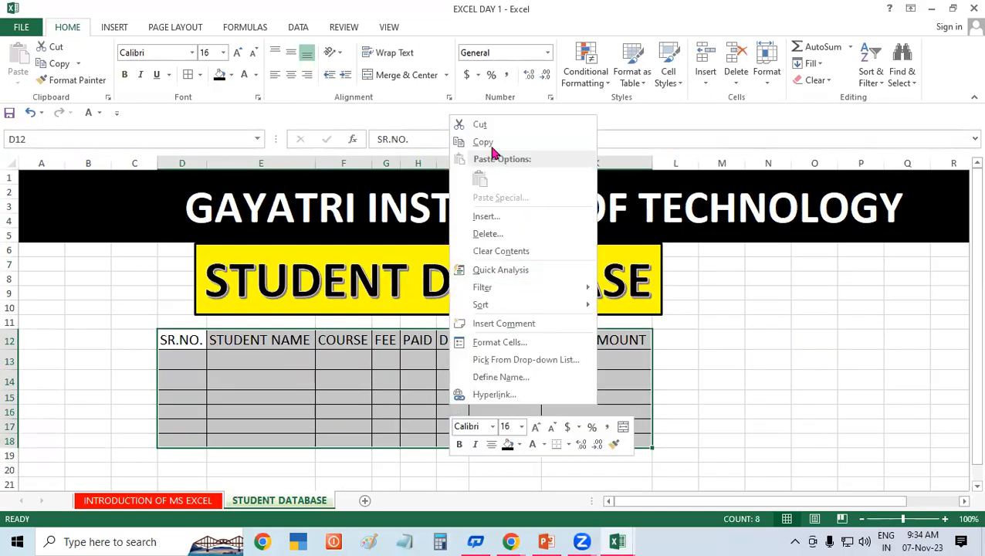
left_click(493, 142)
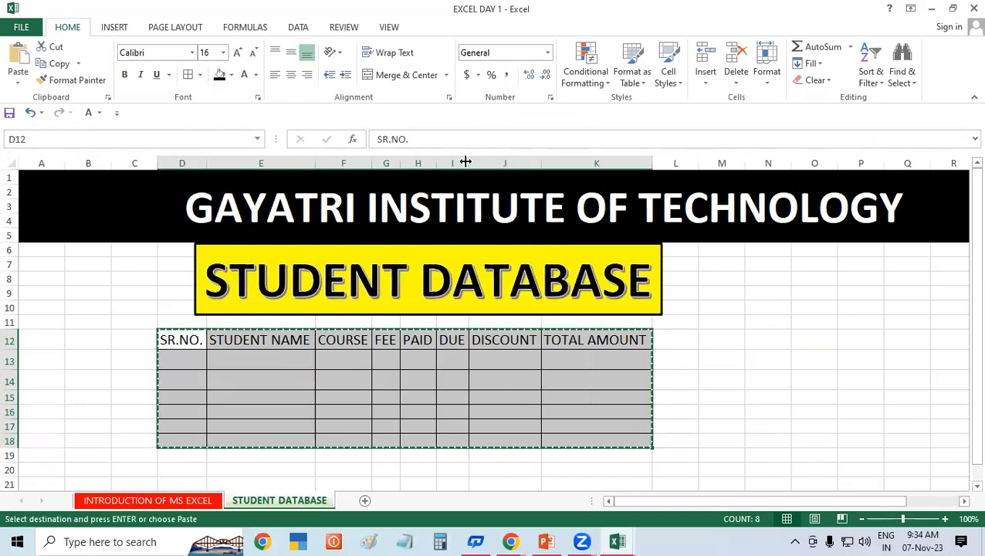
left_click(283, 342)
key("Return")
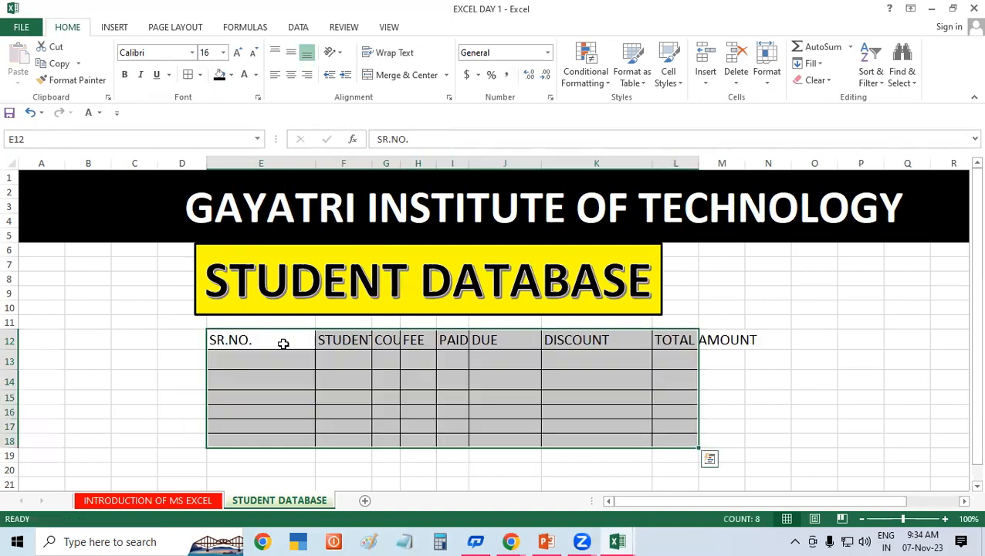
left_click(725, 309)
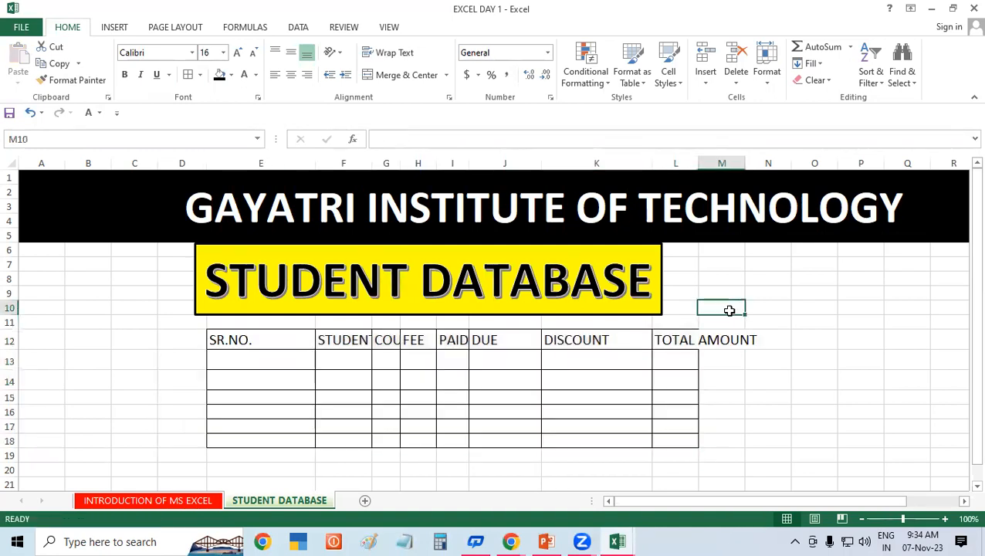
Step: Auto-fit columns E to L so every header shows in full
left_click_drag(277, 163, 674, 207)
double_click(698, 163)
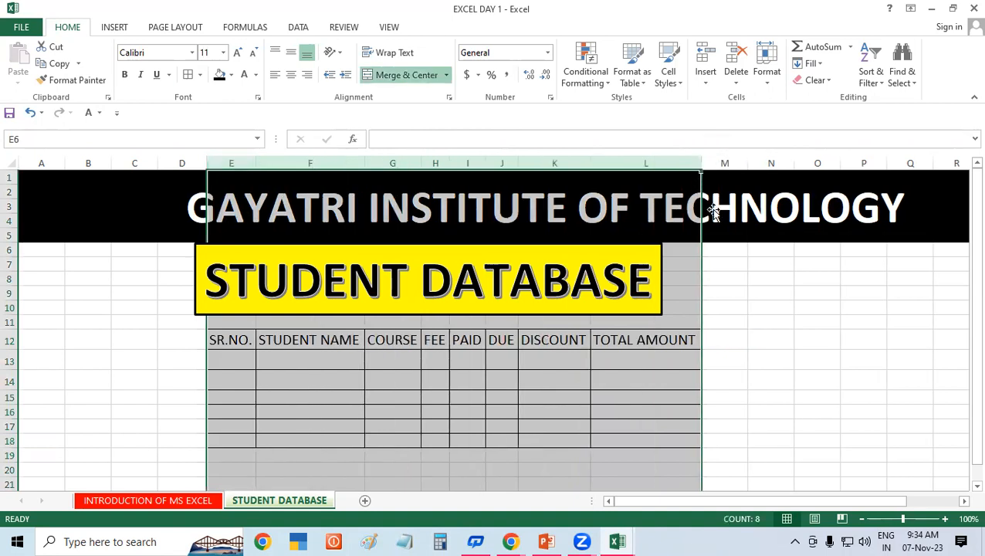
left_click(819, 345)
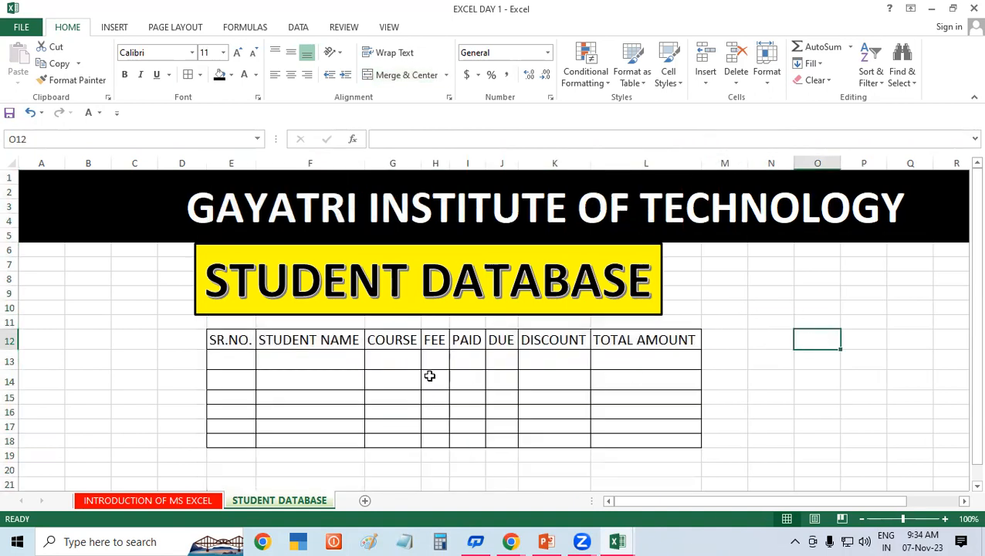
Step: Make the E12:L12 header row bold with red font colour
left_click_drag(233, 340, 649, 345)
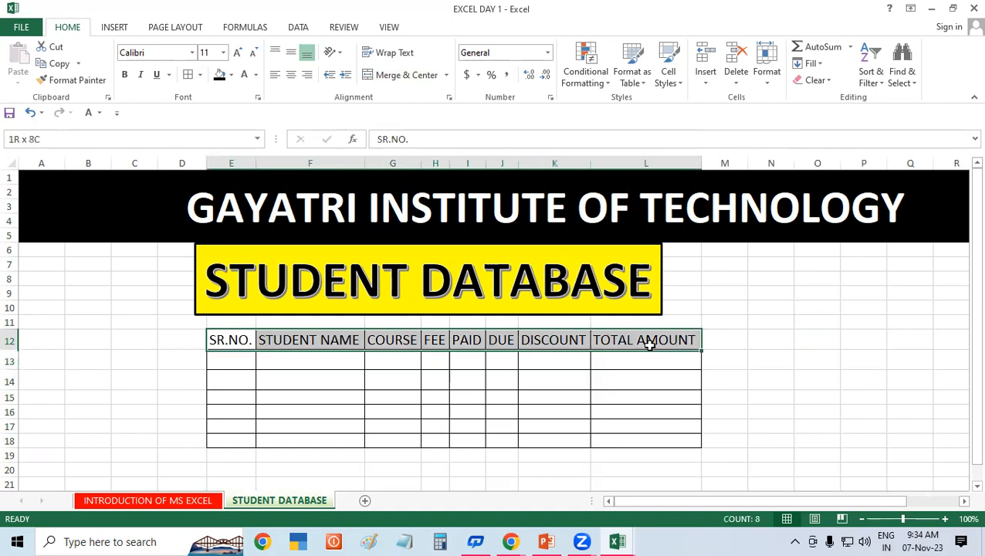
left_click(122, 75)
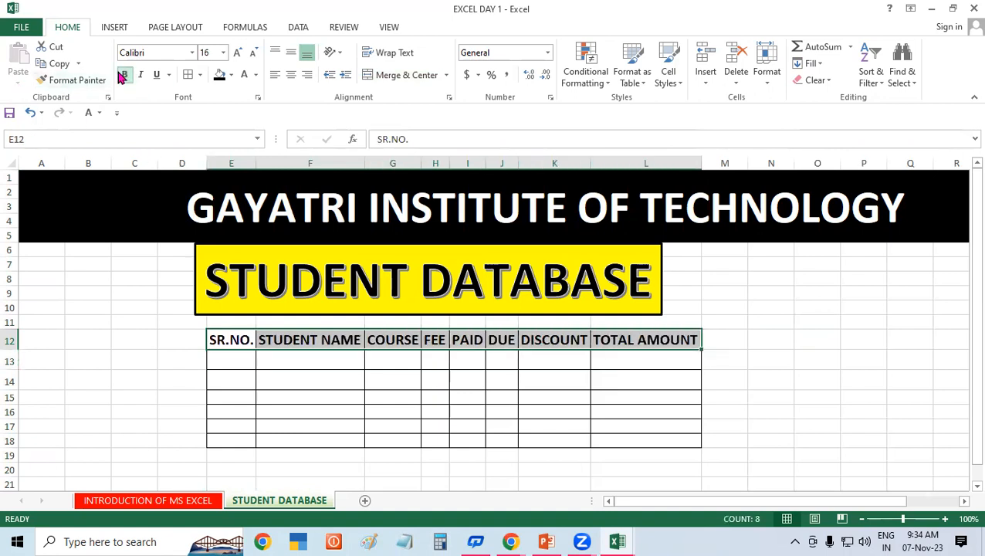
left_click(255, 75)
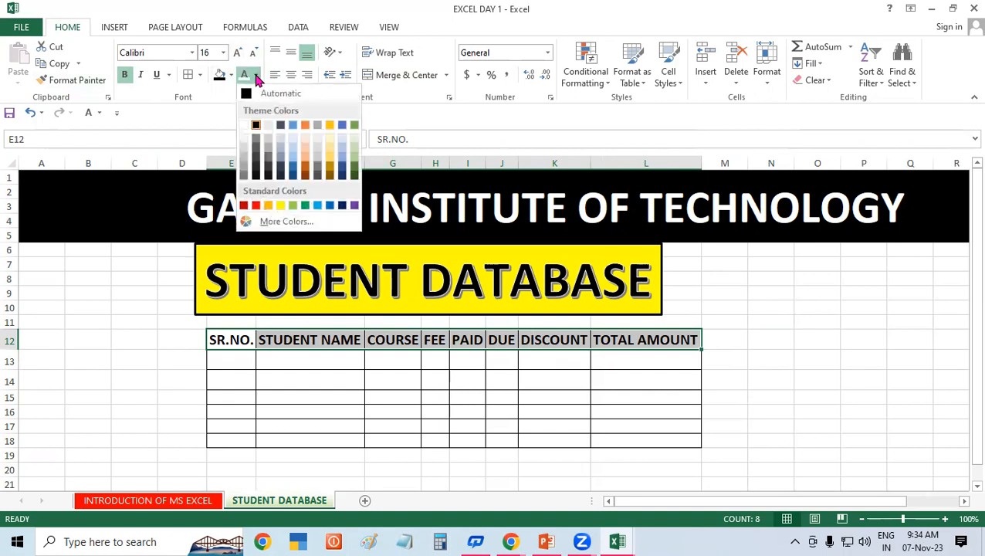
left_click(258, 205)
left_click(749, 382)
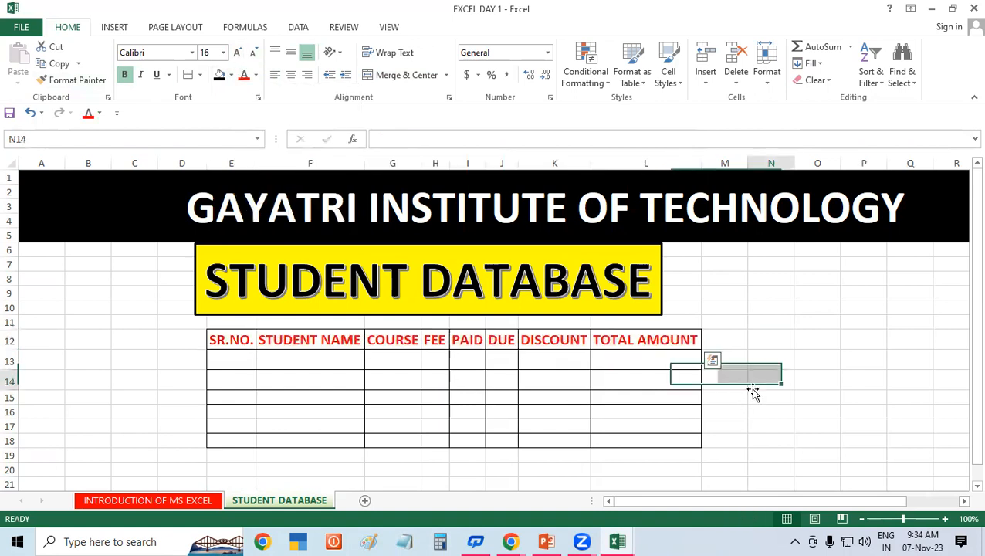
left_click(468, 341)
left_click(774, 295)
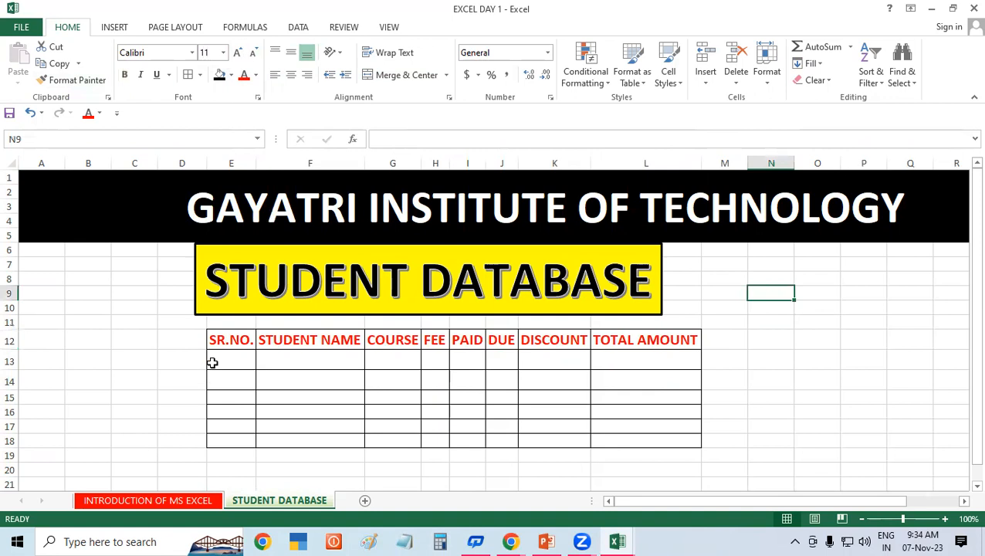
Step: Nudge the STUDENT DATABASE banner slightly right and down
left_click(212, 362)
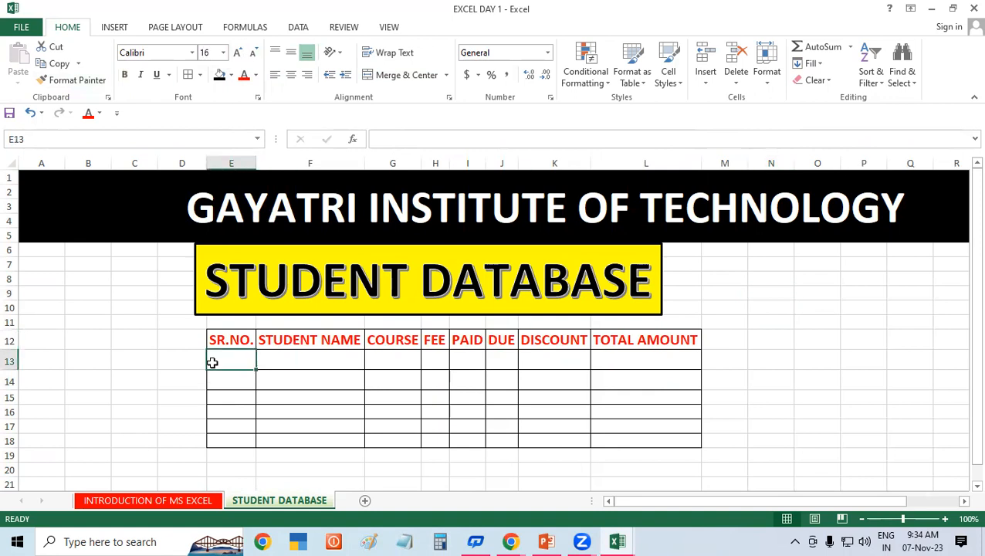
left_click_drag(200, 300, 213, 304)
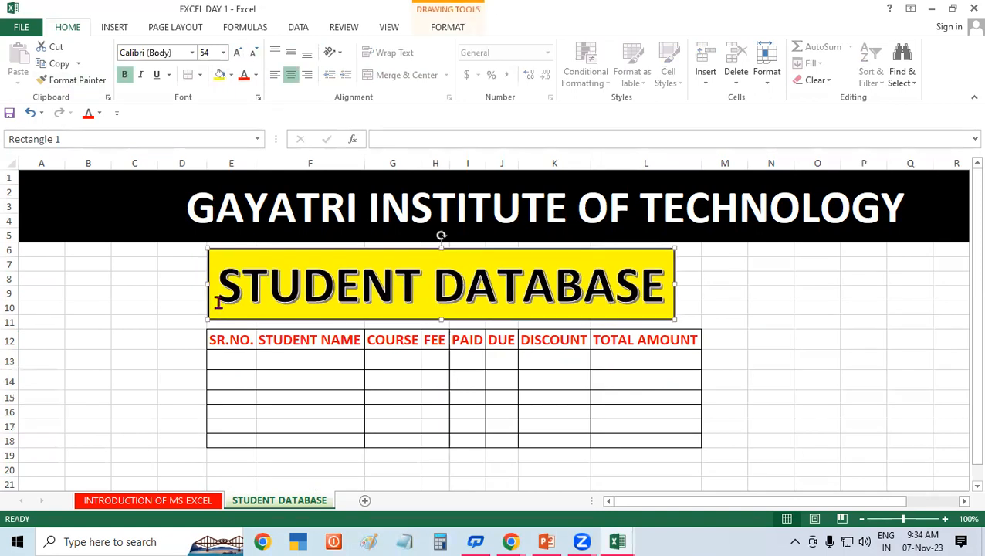
left_click(227, 355)
Step: Enter 1 in E13 and 2 in E14, then select E13:E14
type("1")
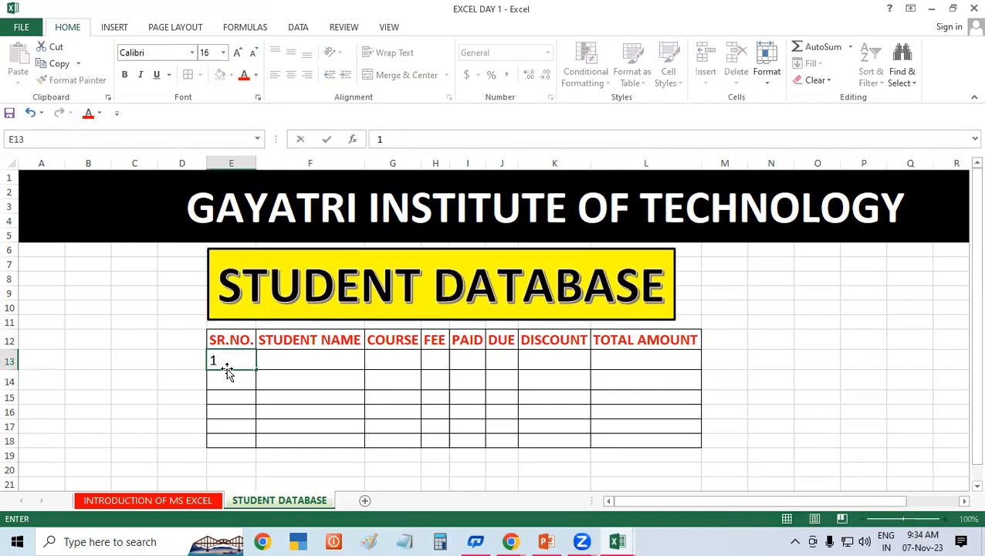
left_click(223, 375)
type("2")
left_click(332, 389)
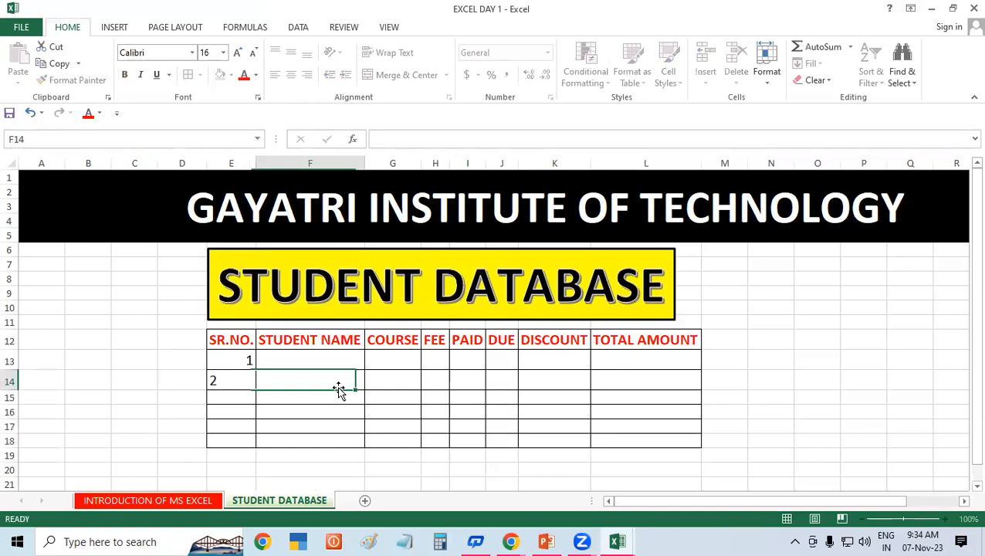
left_click(228, 365)
left_click_drag(229, 365, 234, 381)
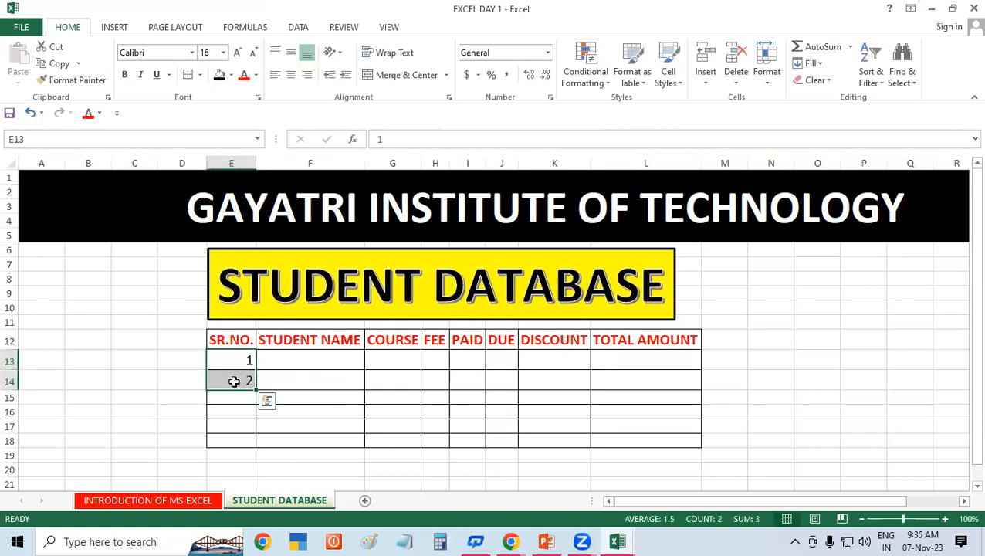
Step: Try filling serial numbers down column E, undoing the over-long series twice
left_click_drag(258, 389, 258, 433)
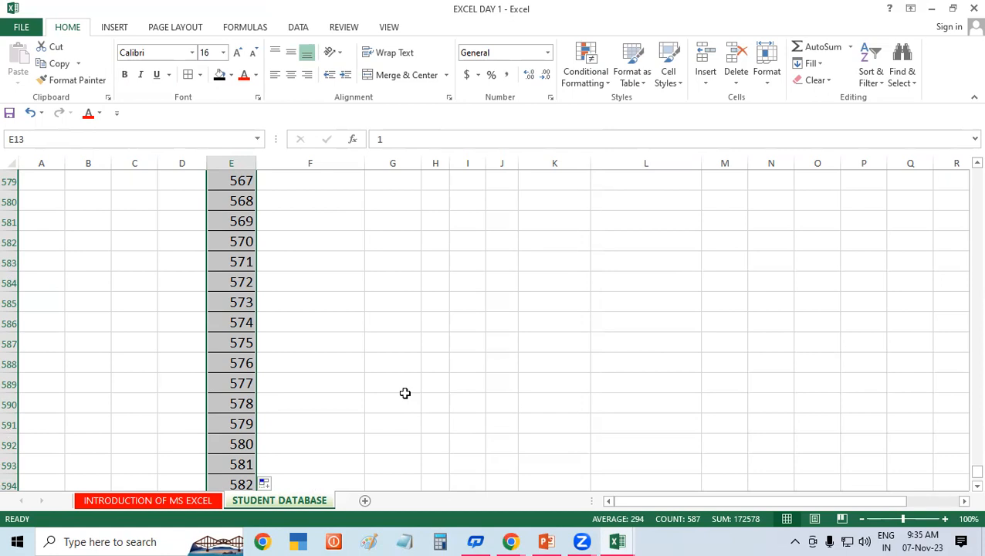
key("ctrl+z")
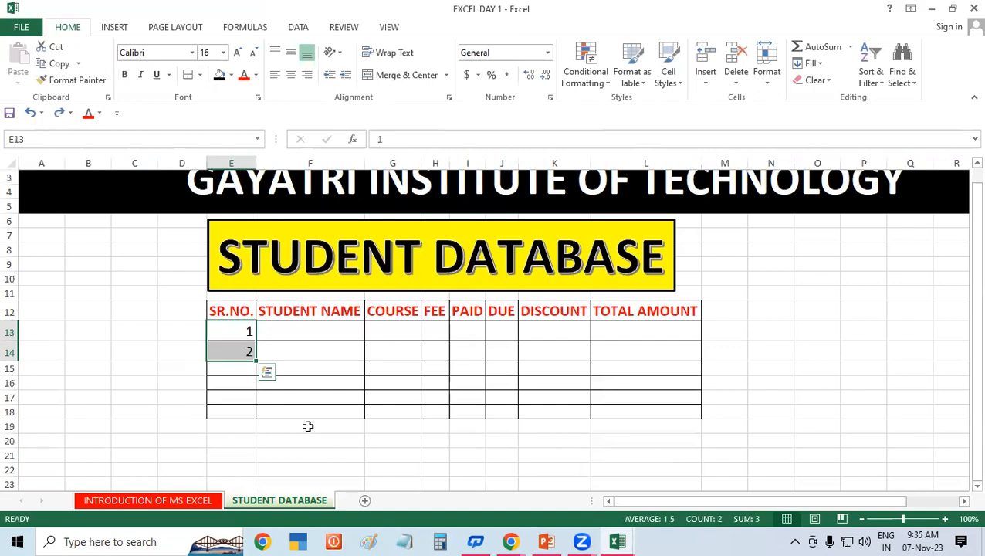
left_click(237, 352)
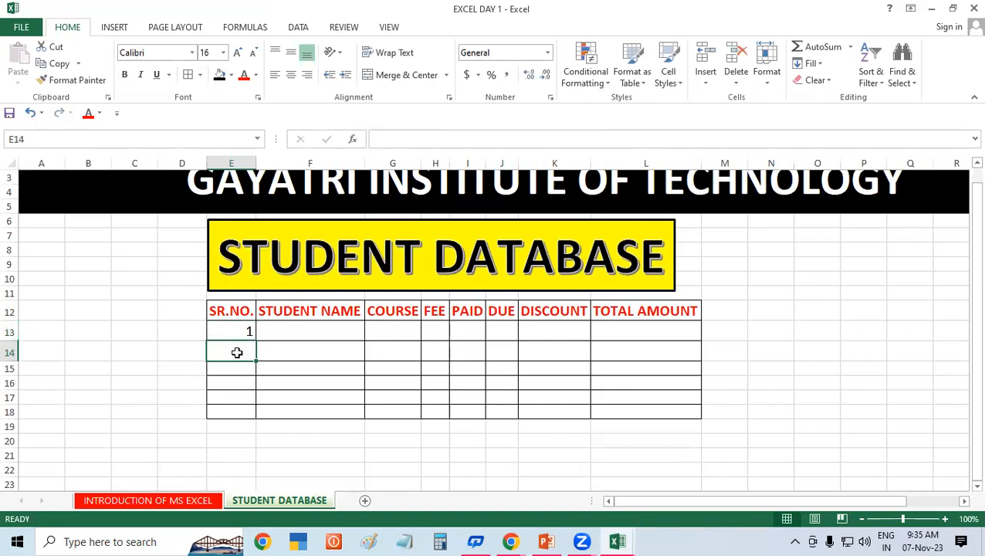
left_click(334, 339)
left_click(230, 326)
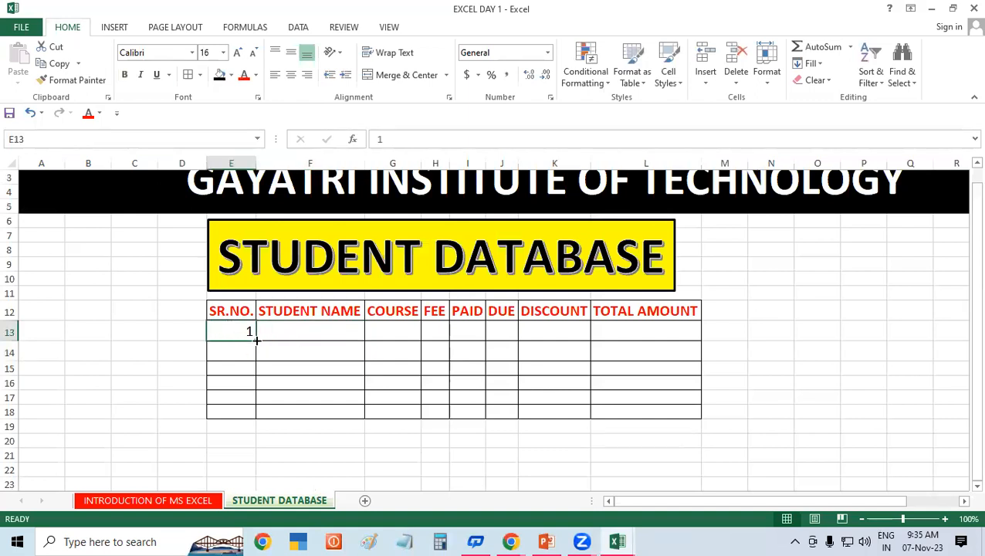
left_click_drag(257, 340, 262, 485)
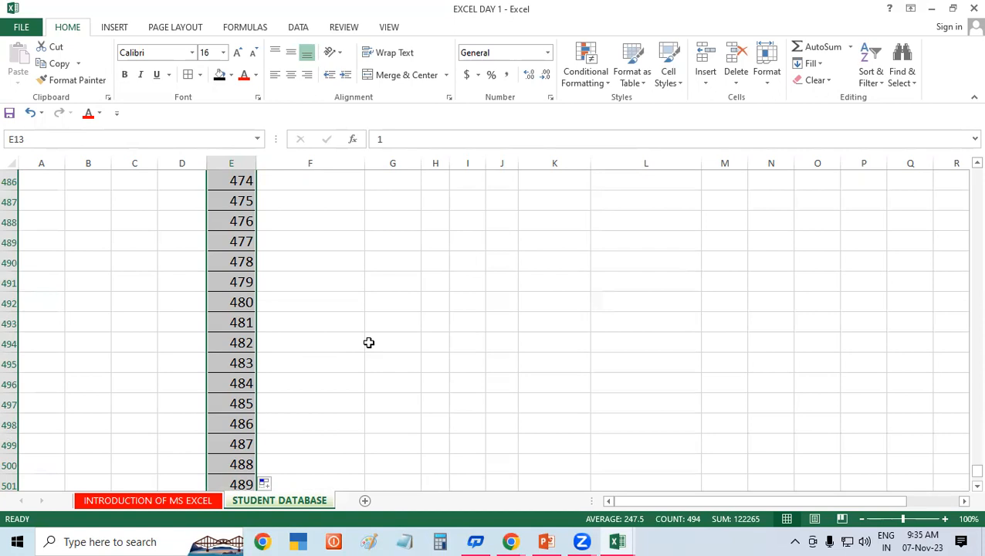
key("ctrl+a")
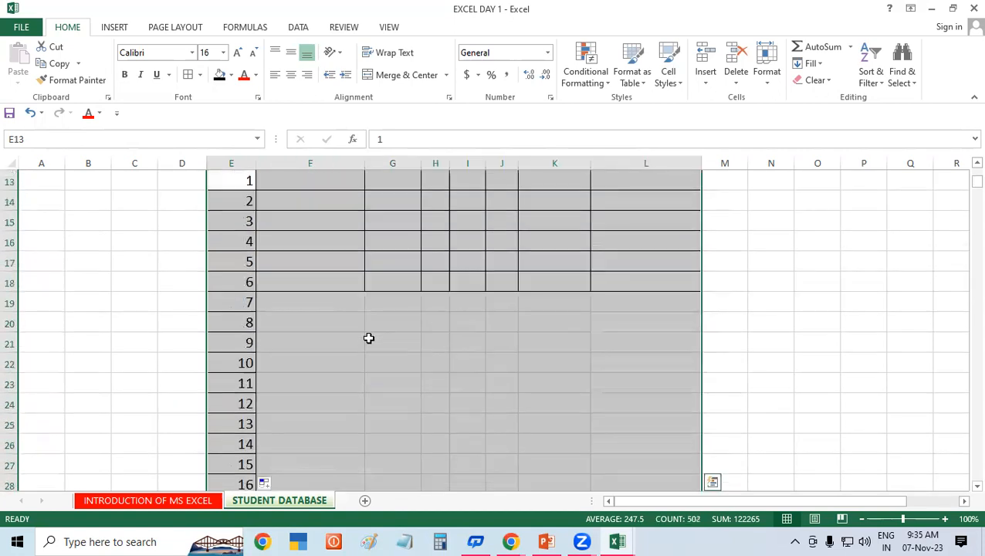
key("ctrl+z")
Step: Nudge the STUDENT DATABASE title box slightly right
left_click(369, 338)
scroll(369, 340, "down", 1)
scroll(369, 340, "down", 1)
scroll(963, 340, "up", 4)
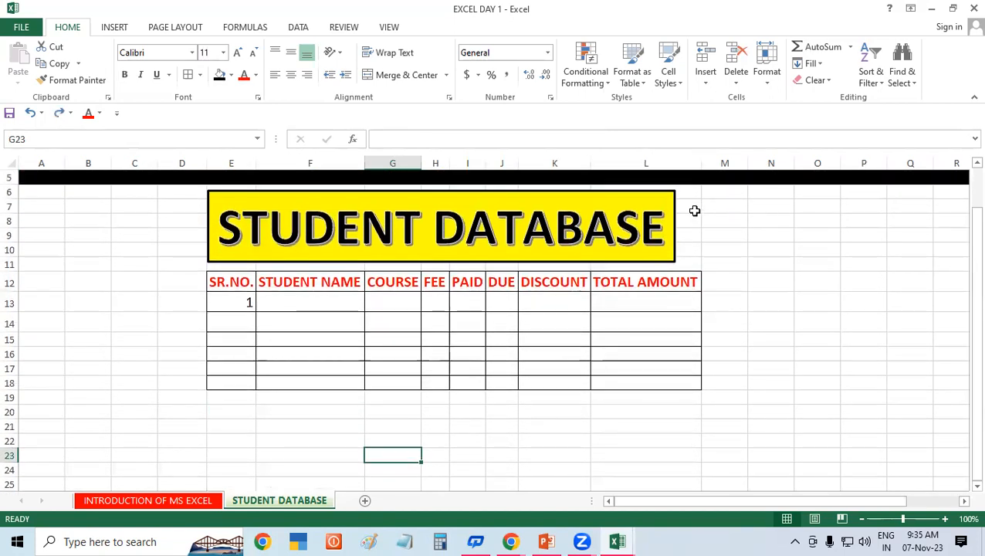
left_click_drag(677, 222, 690, 220)
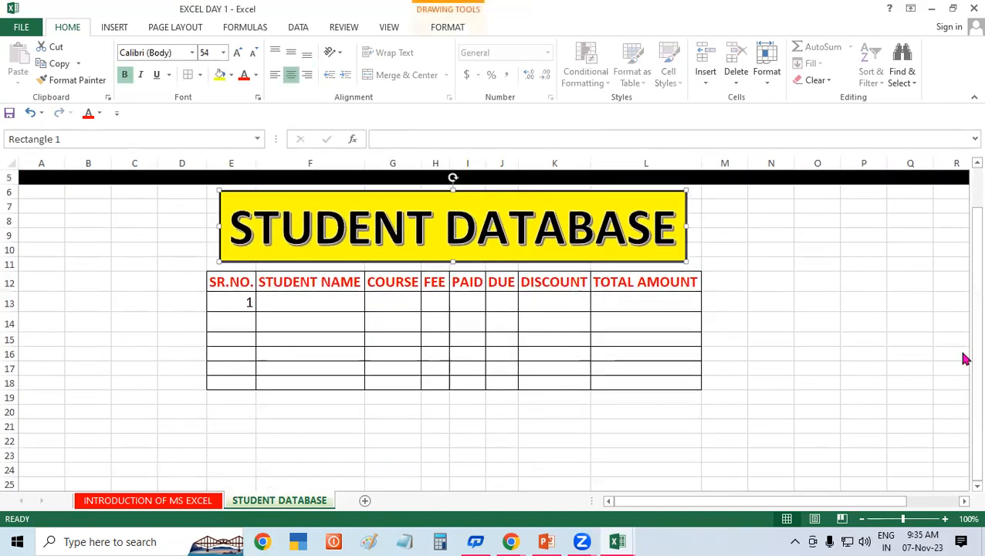
scroll(963, 340, "up", 2)
left_click(755, 295)
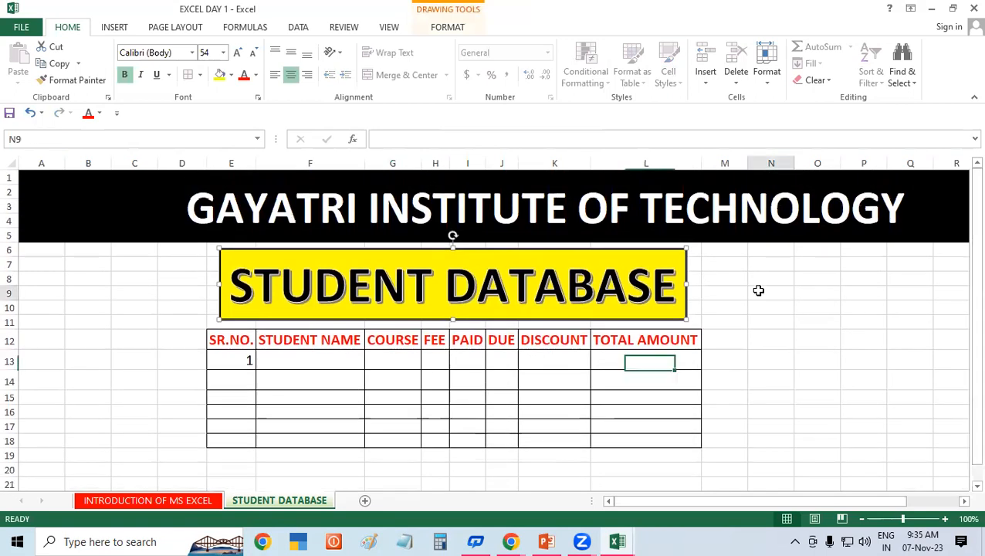
Step: Fill SR.NO. 1 to 6 down E13:E18 from the 1 in E13
left_click(240, 362)
left_click_drag(254, 368, 261, 444)
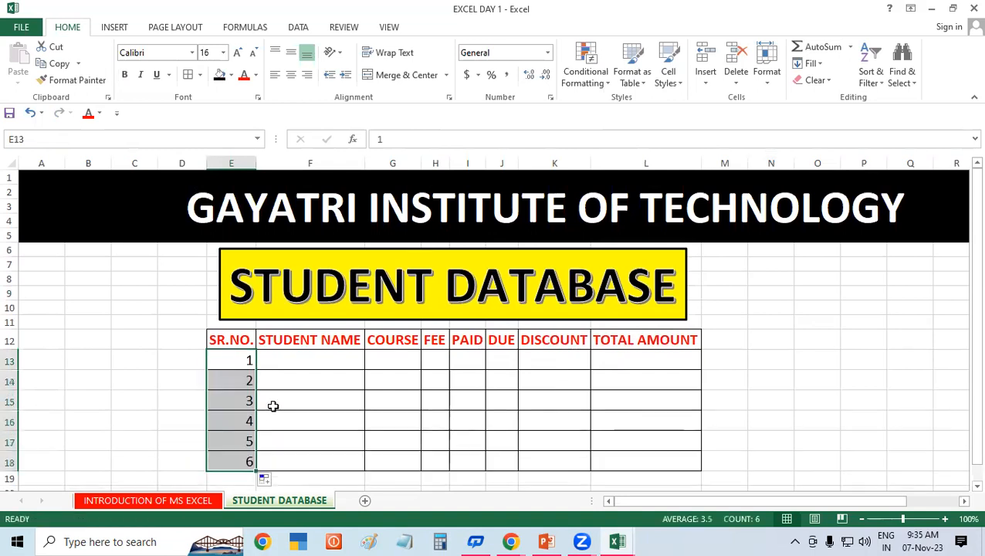
left_click(330, 363)
left_click(811, 308)
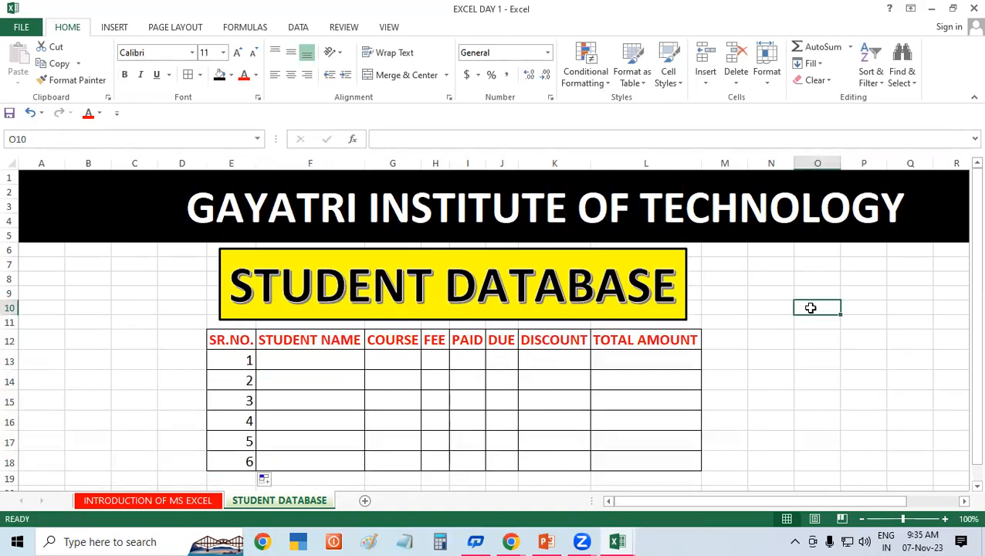
Step: Enter JANUARY and FEBRUARY in O10:O11 and extend the month series down to OCTOBER in row 19
type("JANU")
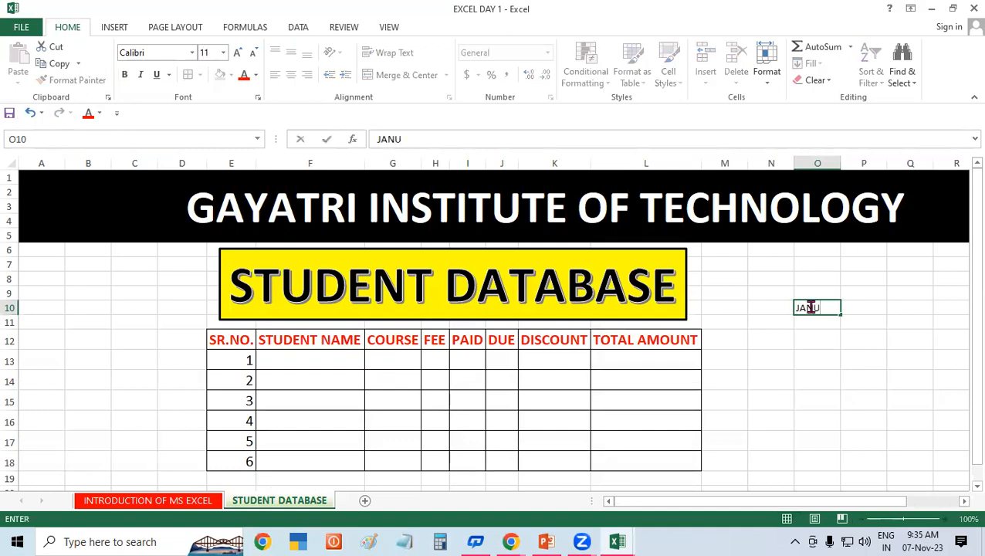
key("Return")
type("FEBRUARY")
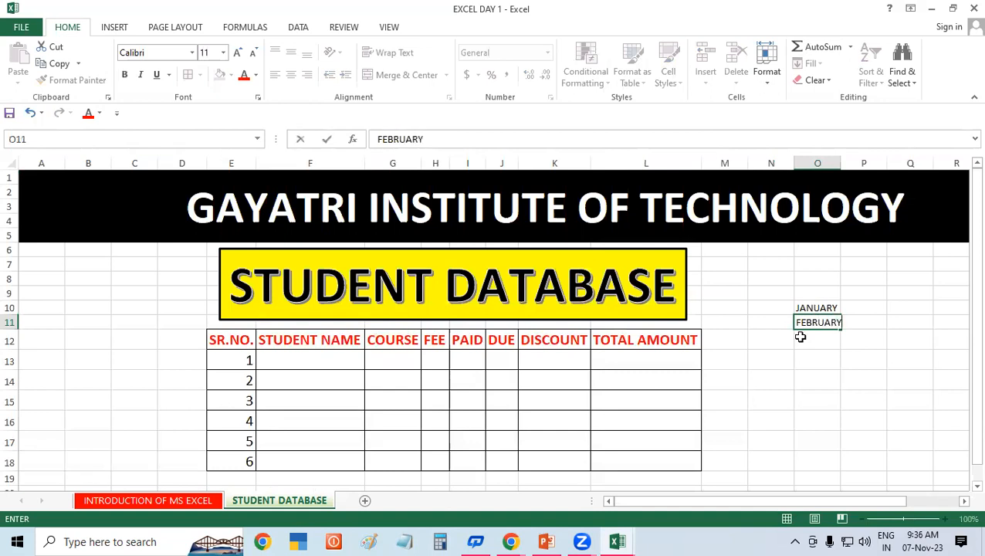
key("Return")
left_click_drag(810, 308, 857, 480)
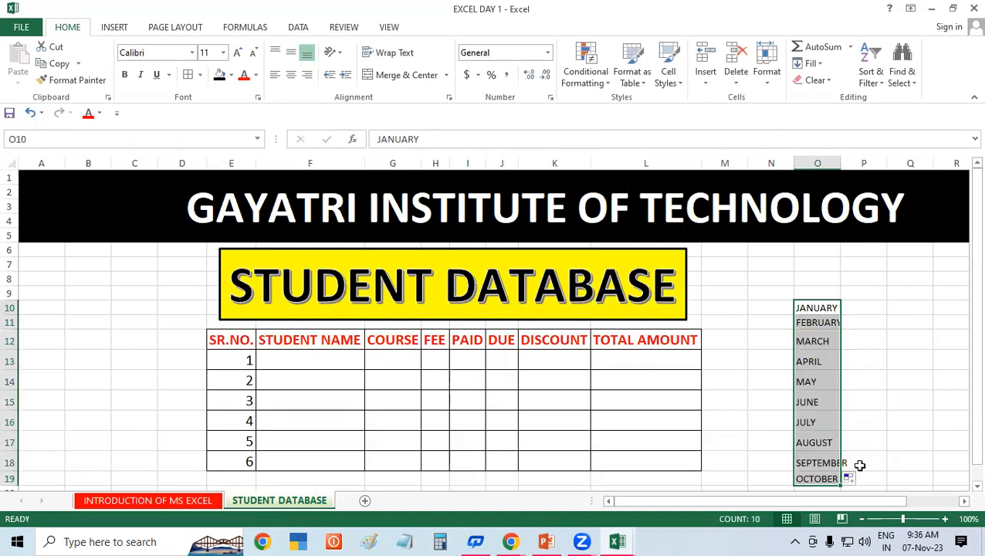
Step: Enter SUNDAY and MONDAY in P10:P11 and auto-fill the weekday names down to P19
left_click(859, 304)
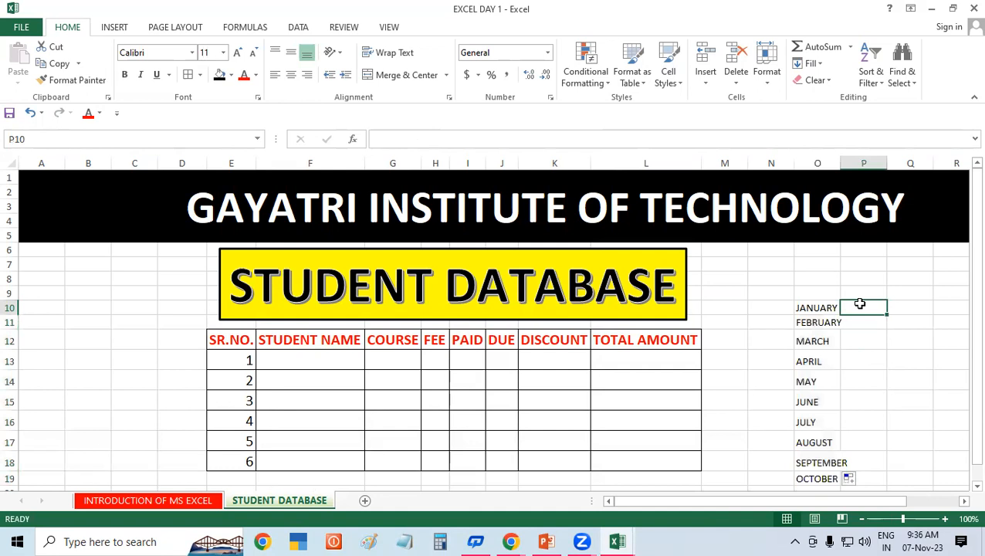
type("SUNDAY")
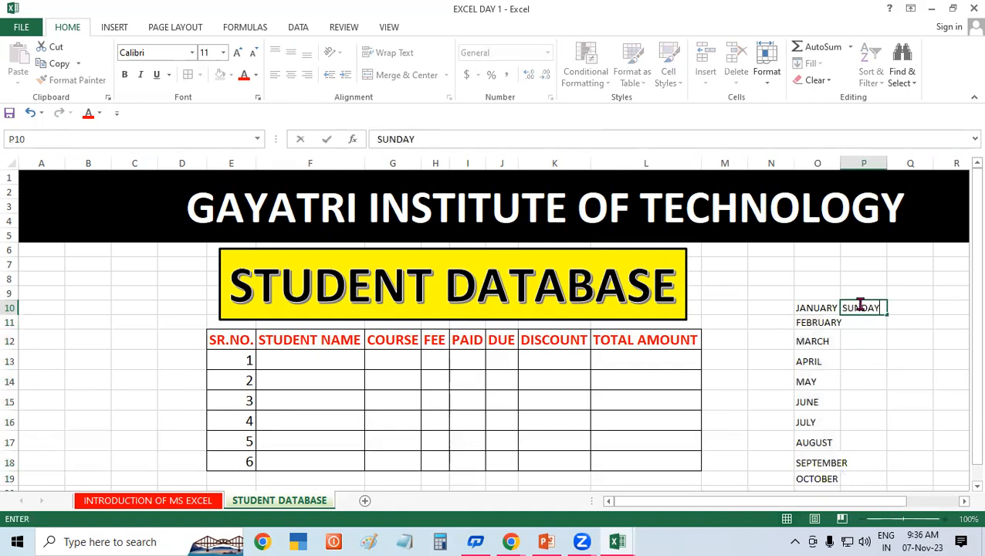
key("Return")
type("MO")
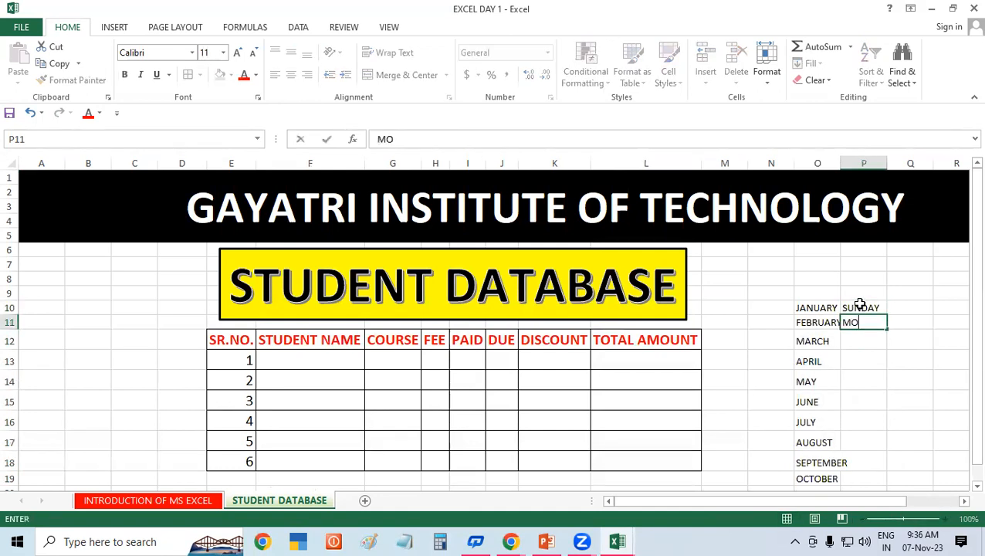
type("NDAY")
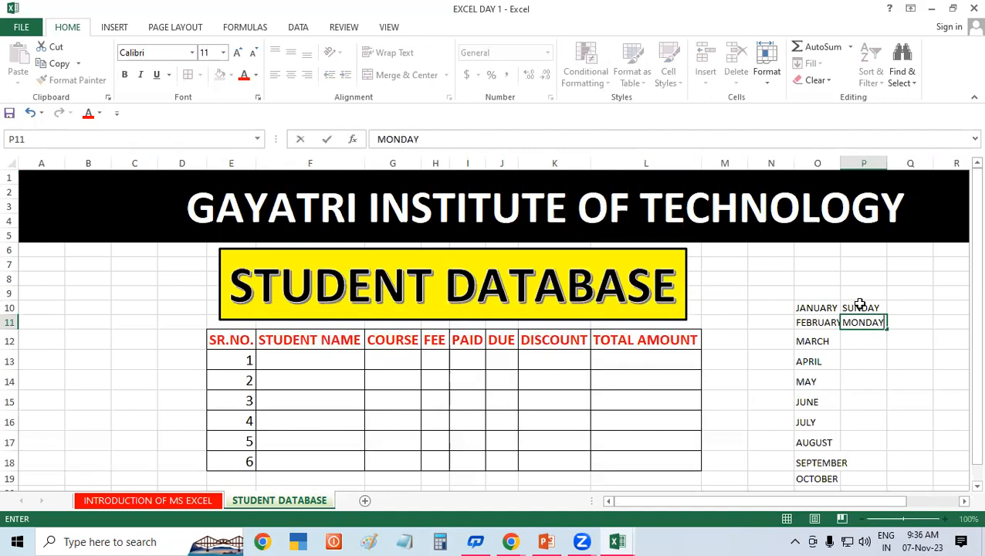
left_click(769, 363)
left_click_drag(851, 308, 894, 477)
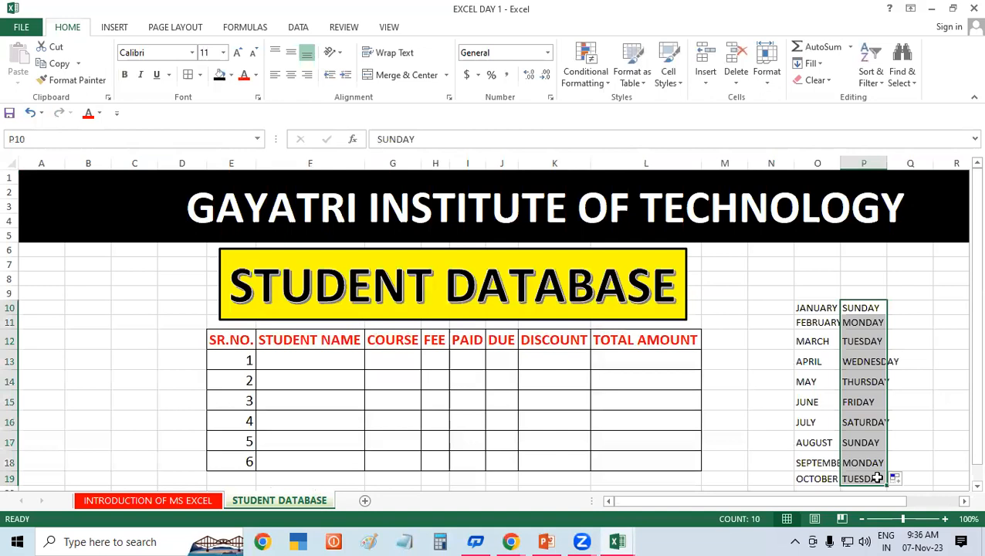
left_click(778, 398)
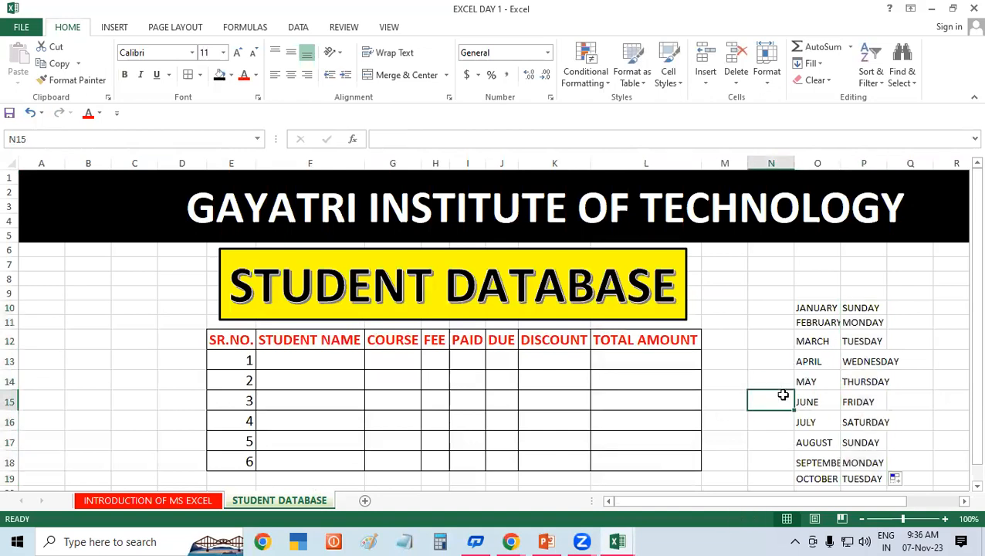
left_click(759, 365)
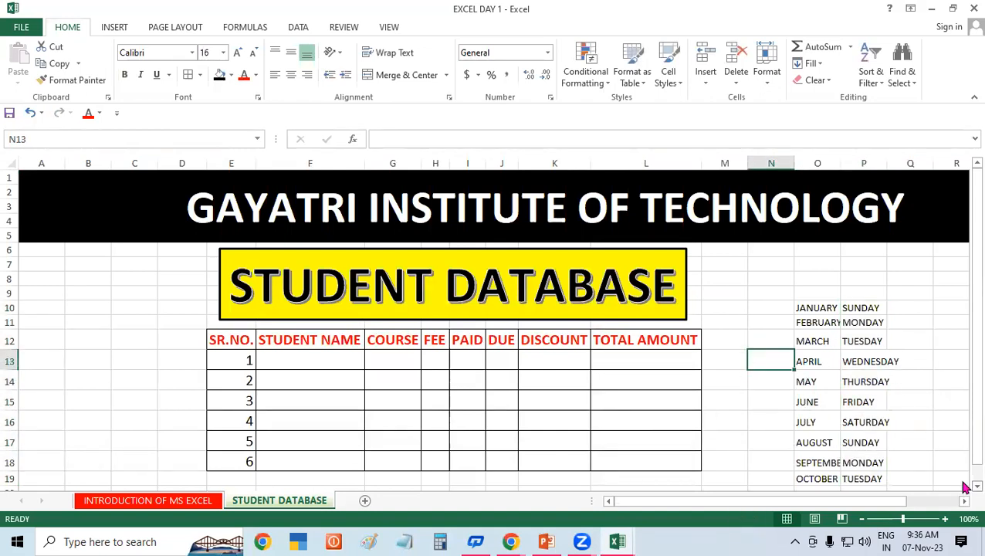
Step: Enter the first three student names in F13:F15
scroll(965, 486, "down", 1)
scroll(965, 486, "down", 1)
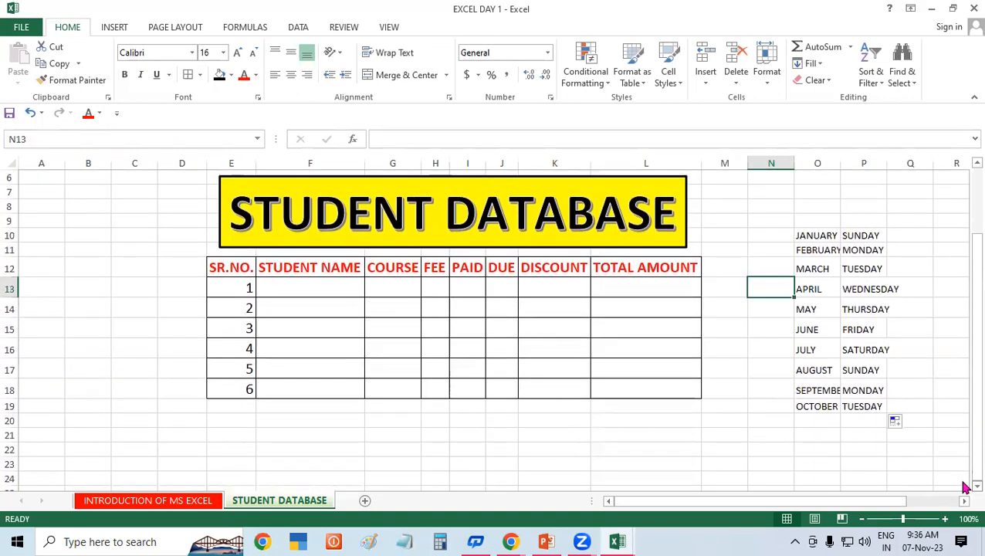
left_click(328, 291)
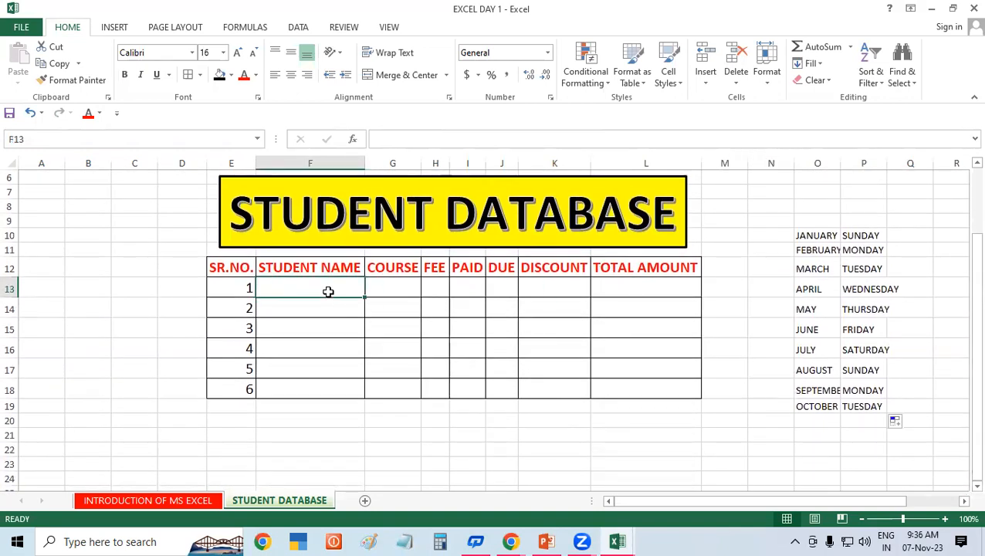
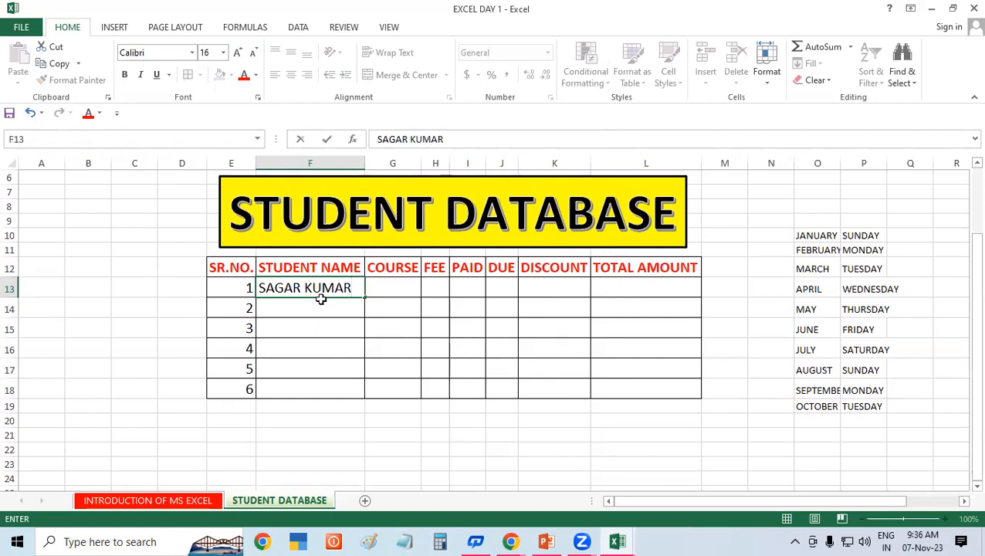
key("Return")
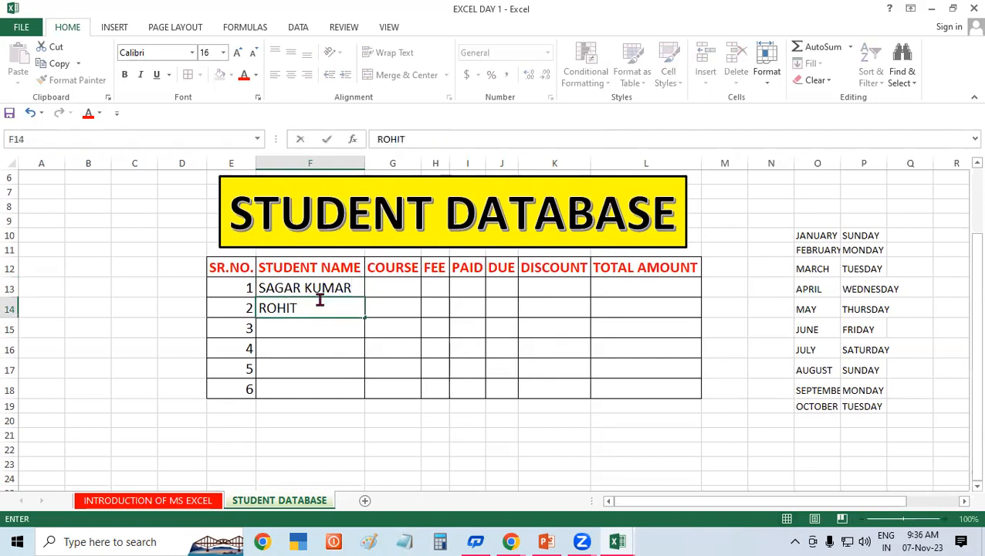
key("Return")
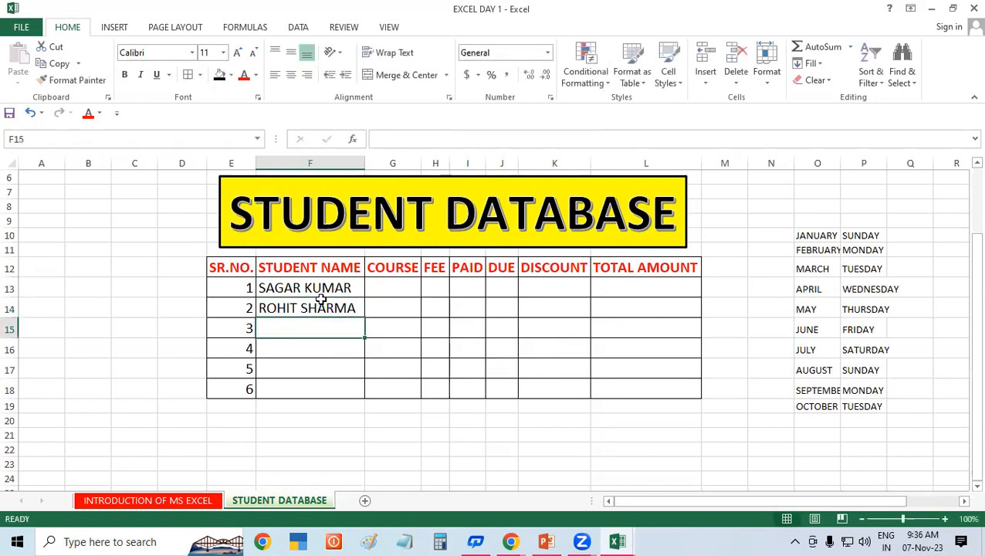
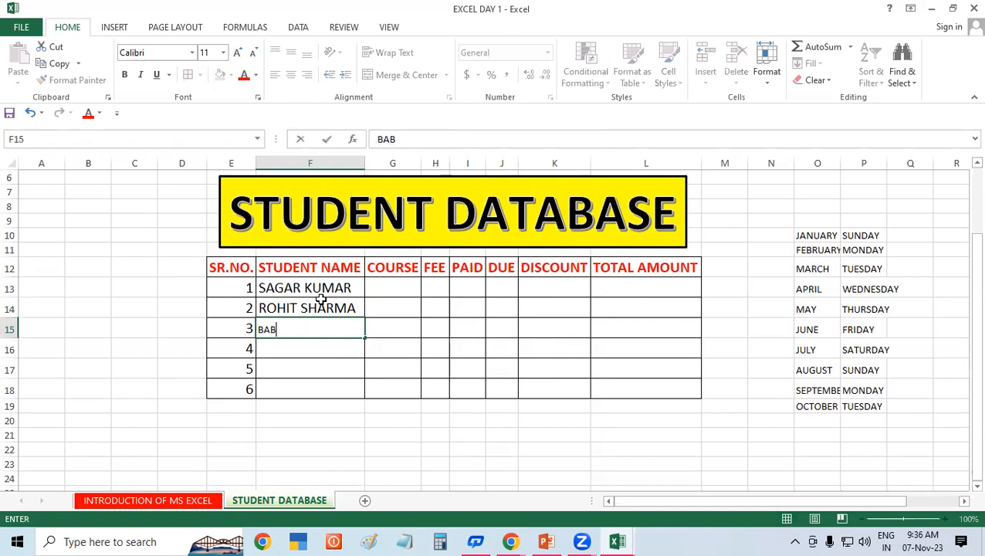
key("Return")
Step: Enter the remaining three student names in F16:F18, rejecting AutoComplete, and review the names
type("REYAJ")
key("Return")
type("KUNAL")
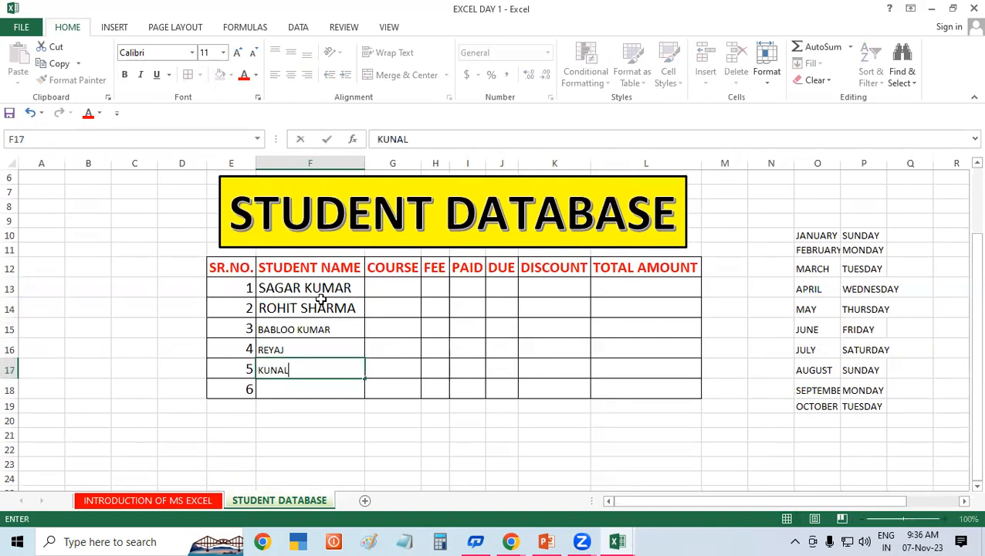
key("Return")
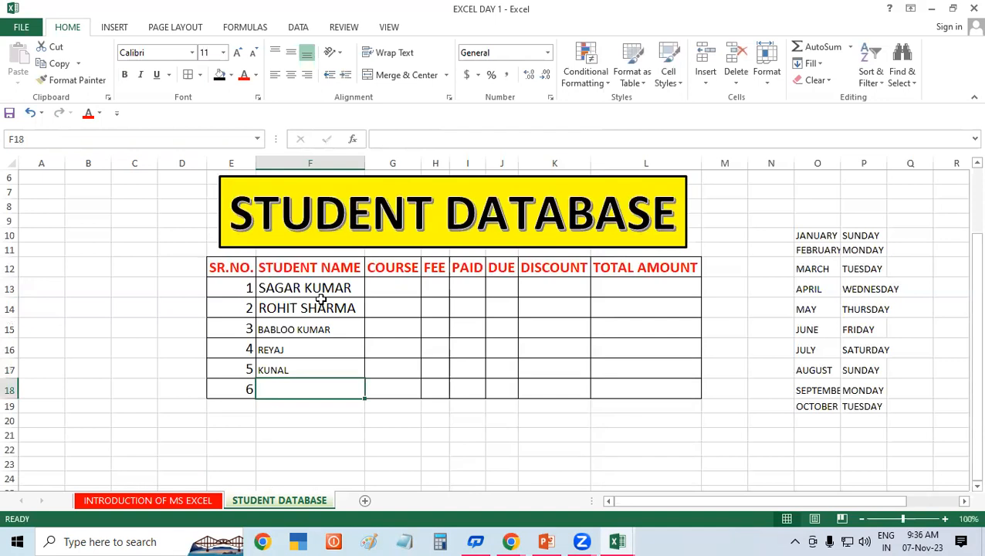
type("K")
key("BackSpace")
type("KIRAN")
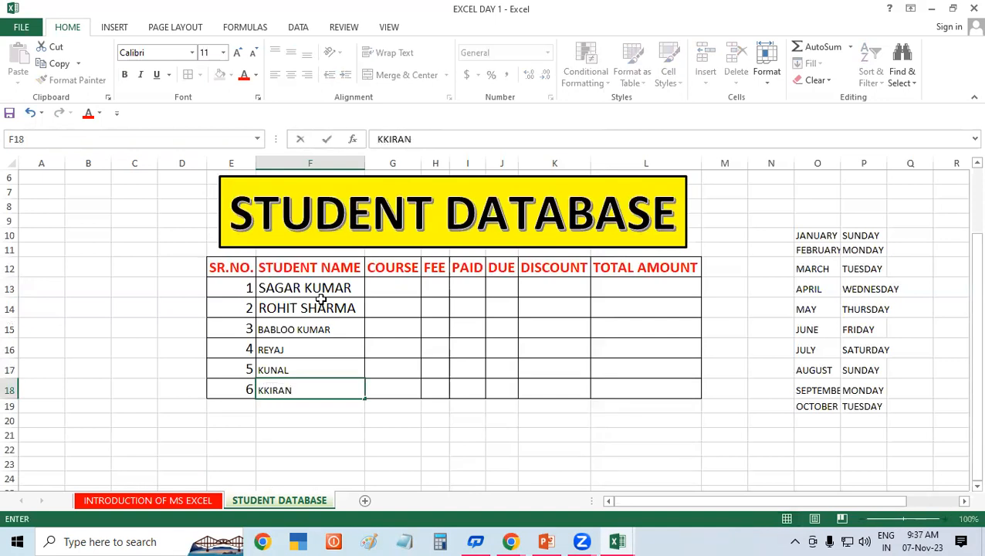
left_click(405, 346)
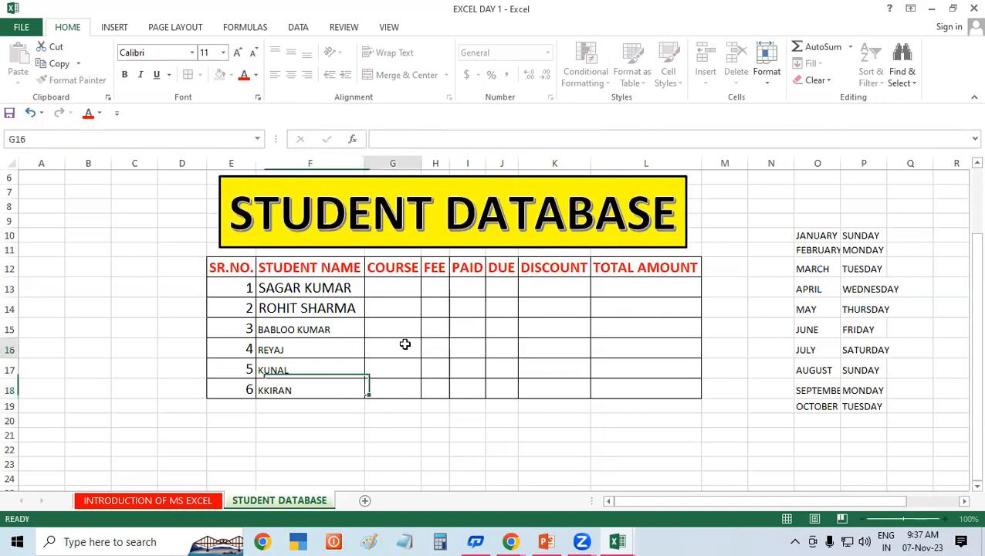
left_click(293, 308)
left_click(306, 347)
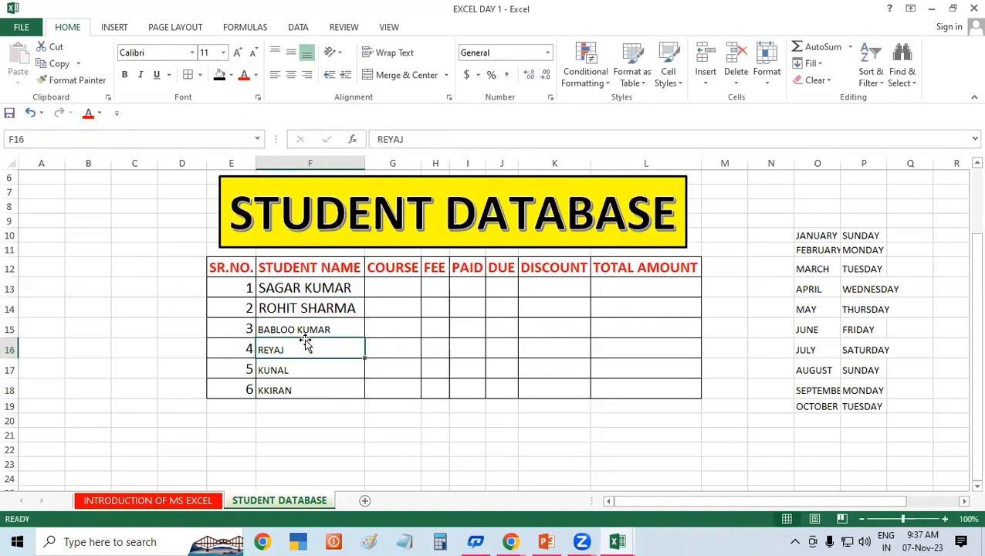
left_click(303, 288)
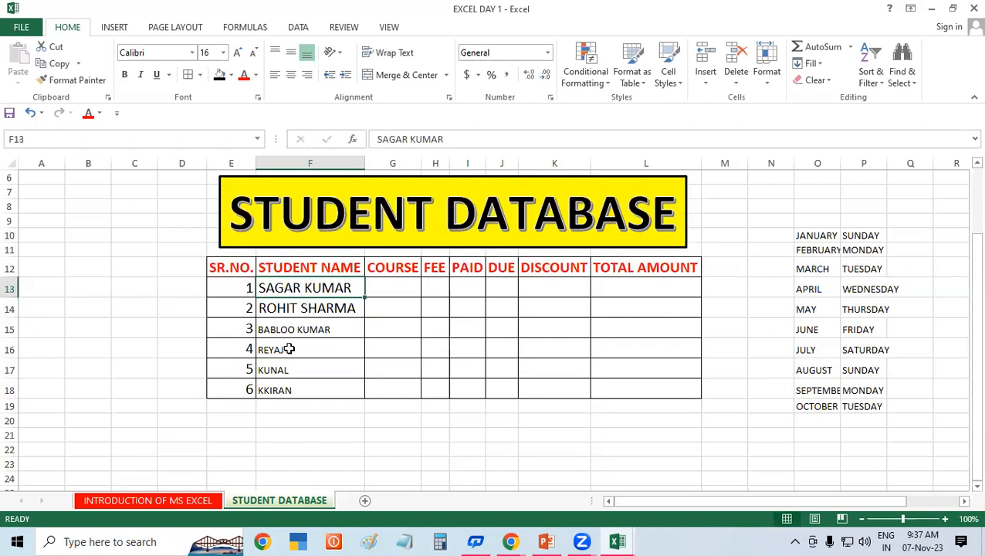
Step: Copy row 13's formatting onto student rows 15 to 18 using Format Painter
left_click(77, 82)
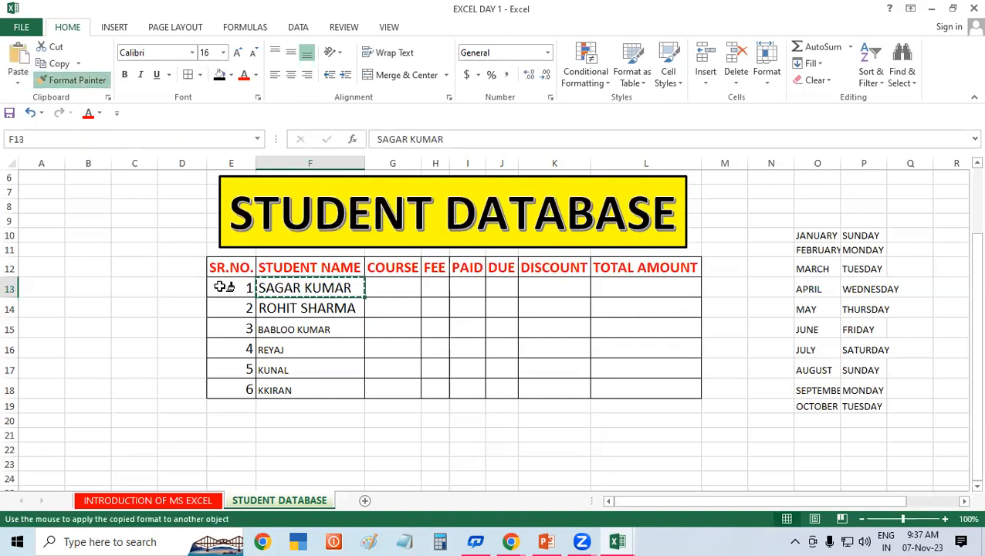
mouse_move(282, 328)
left_mouse_down()
mouse_move(417, 376)
mouse_move(653, 391)
left_mouse_up()
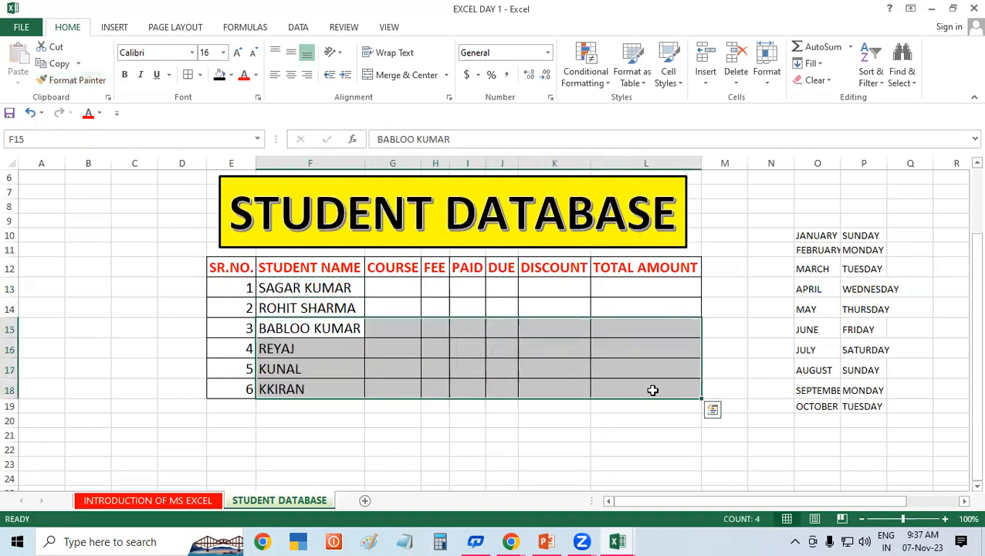
left_click_drag(332, 287, 502, 371)
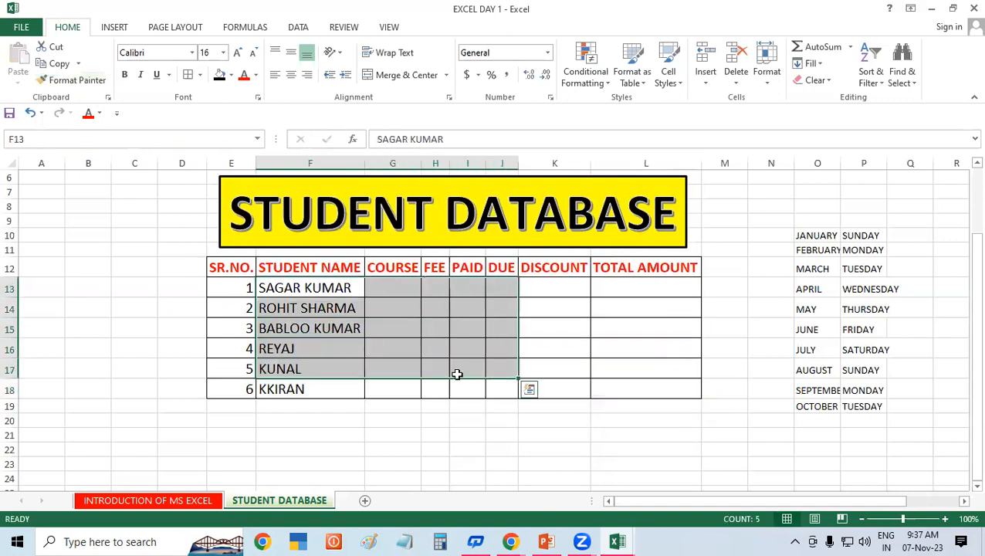
left_click(288, 285)
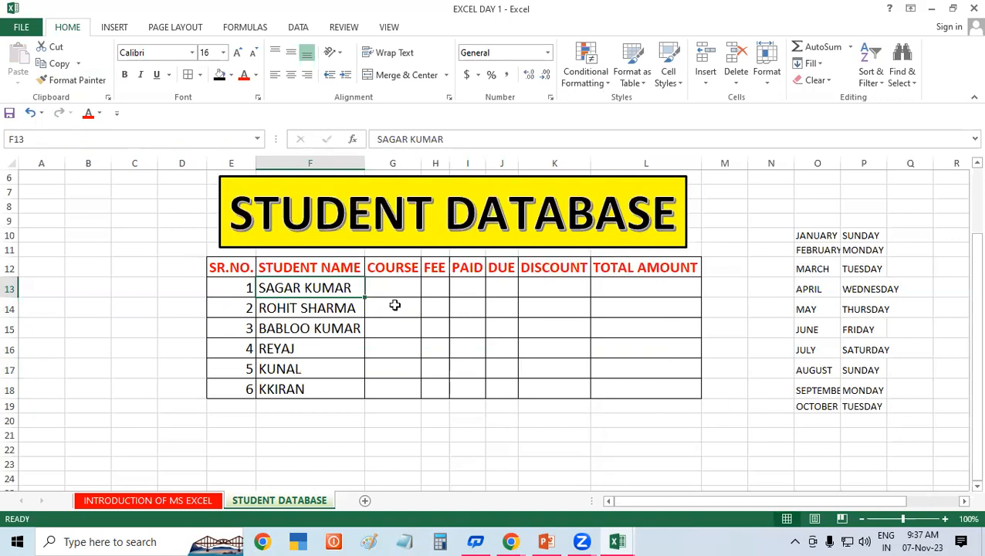
Step: Enter the courses DFA, ADCA and ADFA in G13:G15
left_click(403, 283)
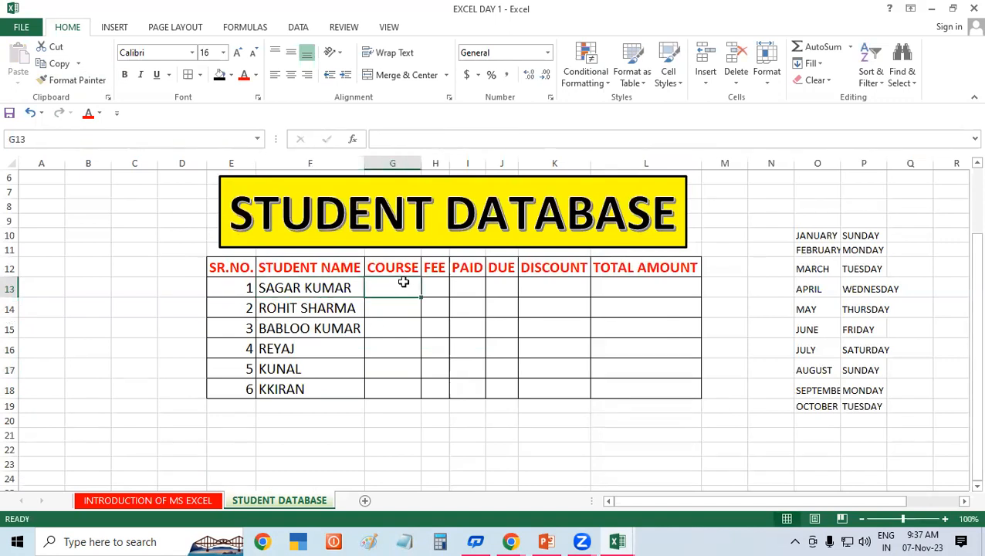
type("DFA")
key("Return")
type("ADCA")
key("Return")
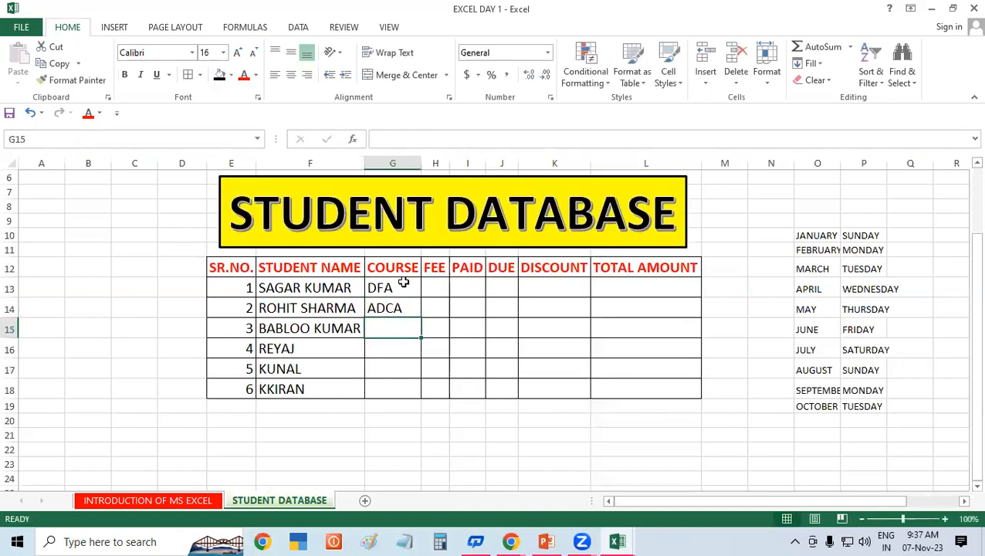
type("ADFA")
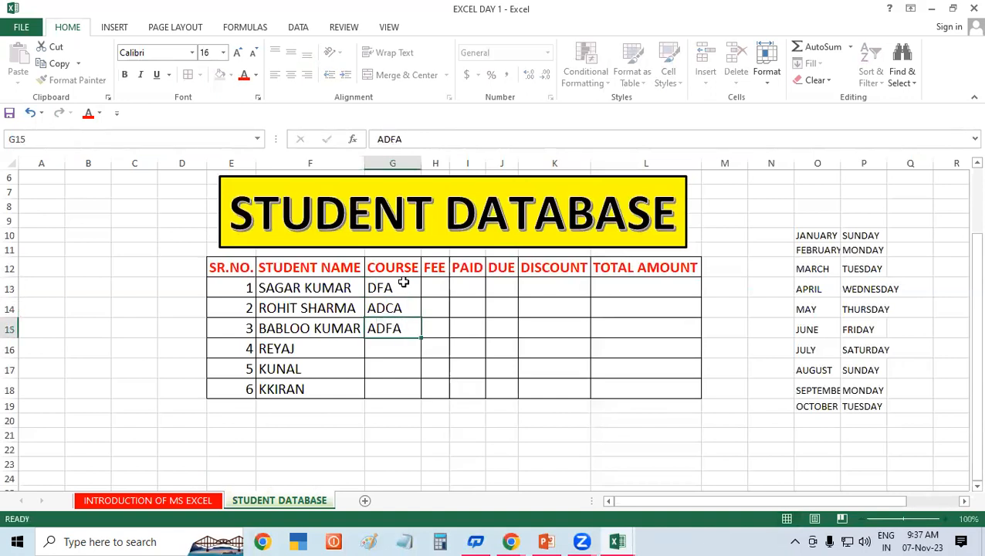
key("Return")
Step: Enter the courses CCC, OM and TALLY in G16:G18
type("CCC")
key("Return")
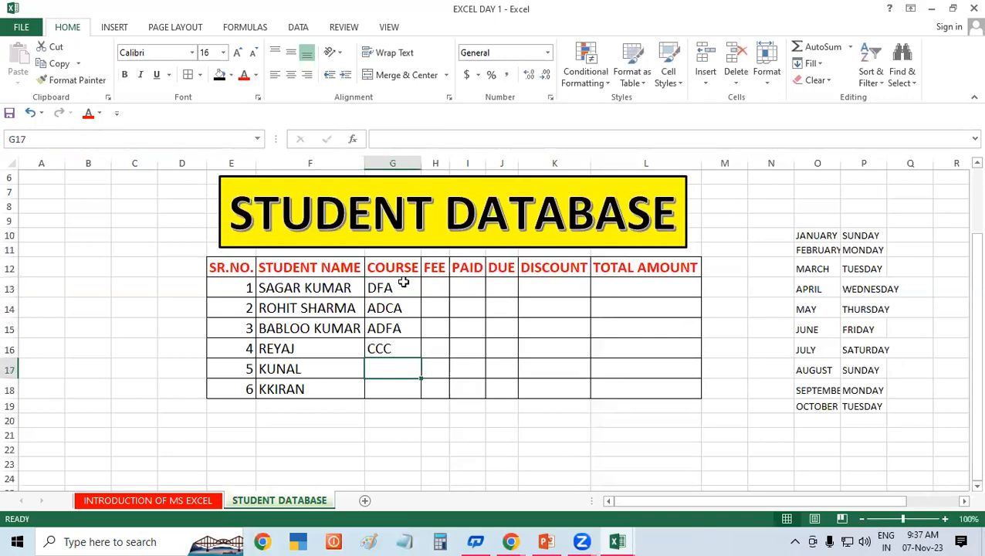
type("OM")
key("Return")
type("T")
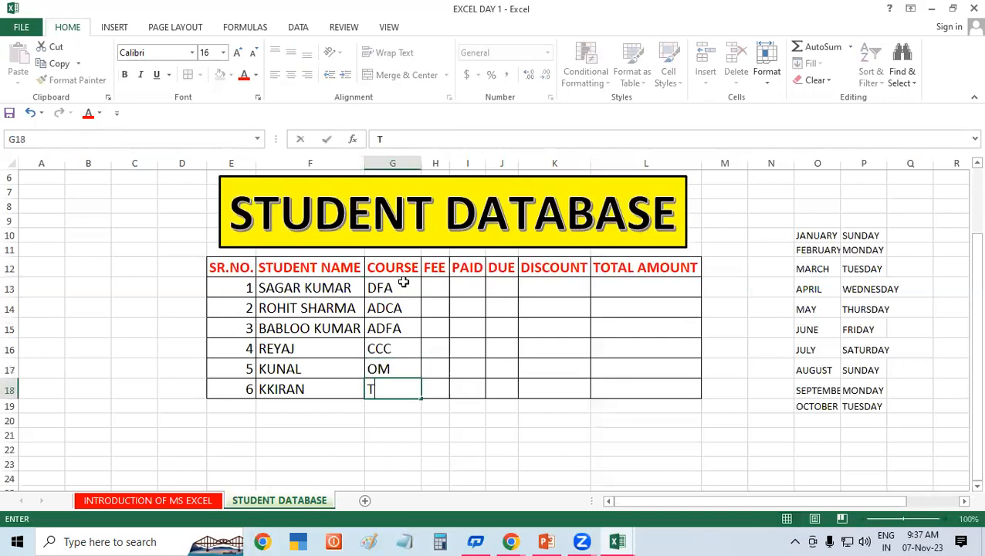
type("ALLY")
key("Return")
left_click(423, 330)
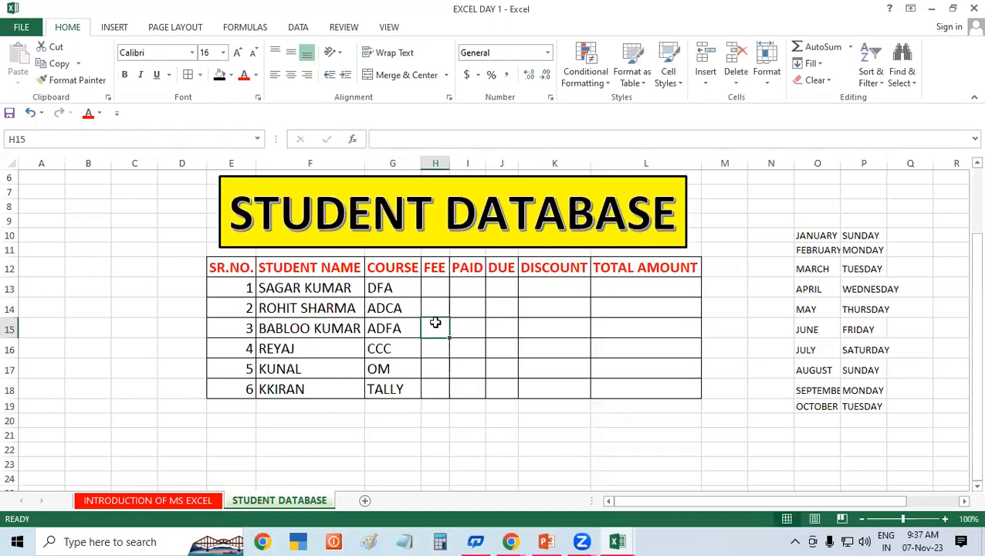
left_click(428, 293)
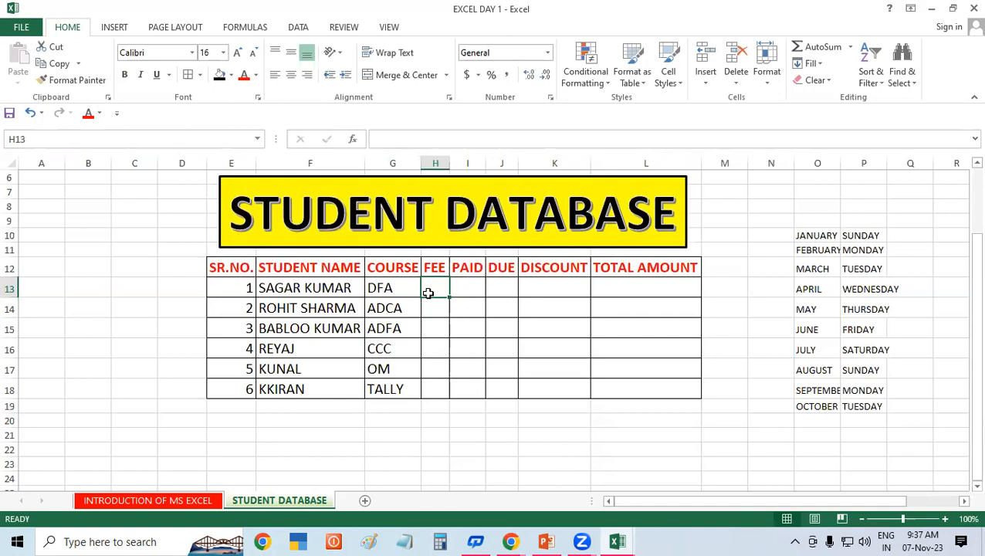
Step: Enter fees 9000, 15000 and 15000 in H13:H15
type("90000")
key("BackSpace")
key("Return")
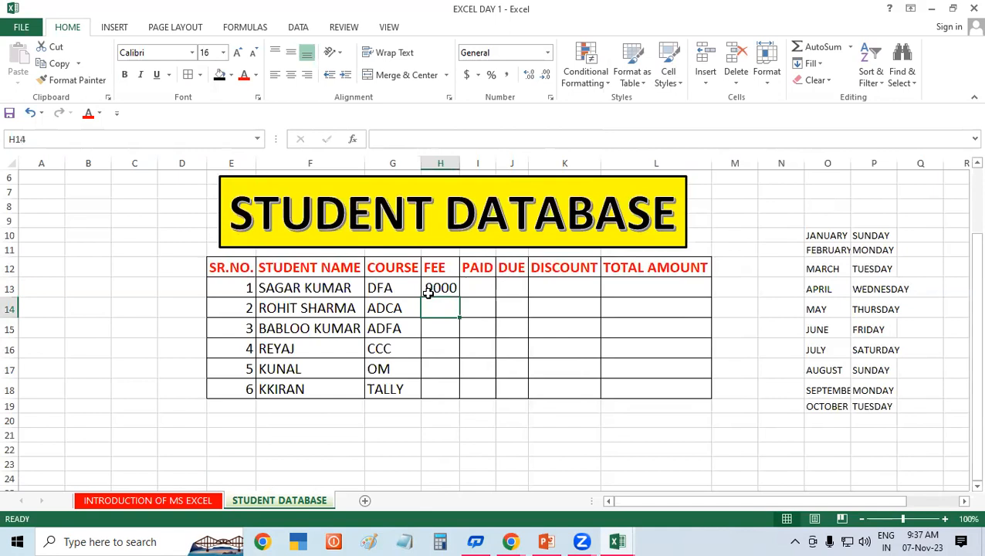
type("15000")
key("Return")
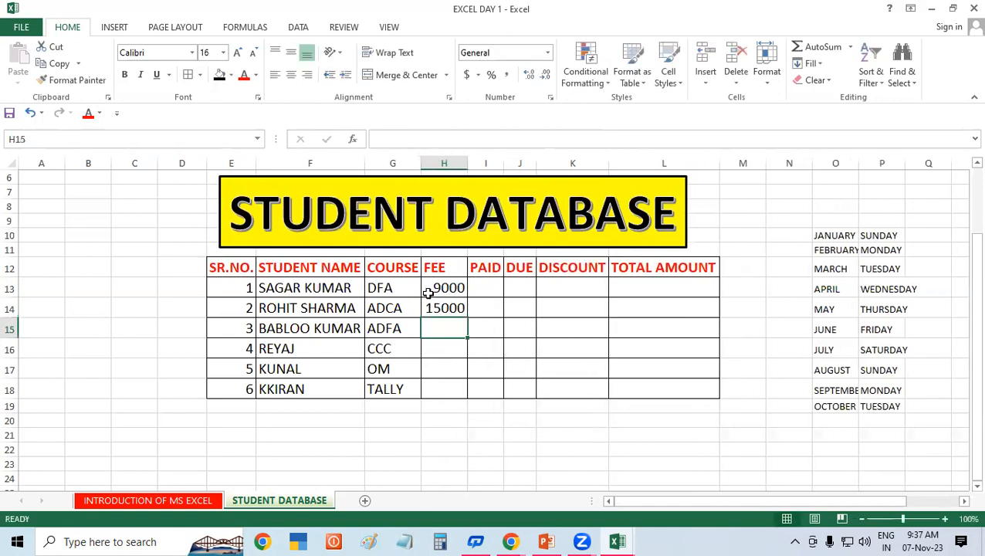
type("15000")
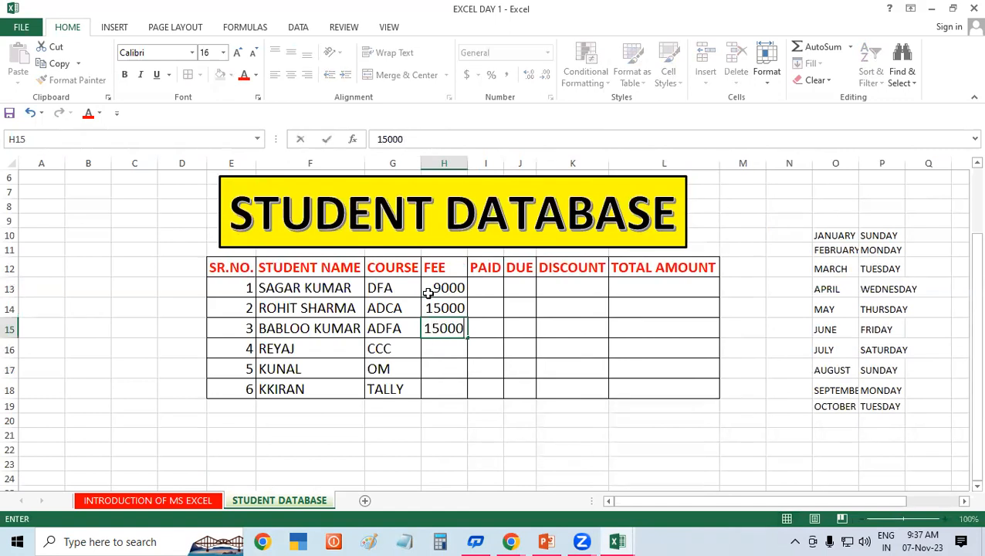
key("Return")
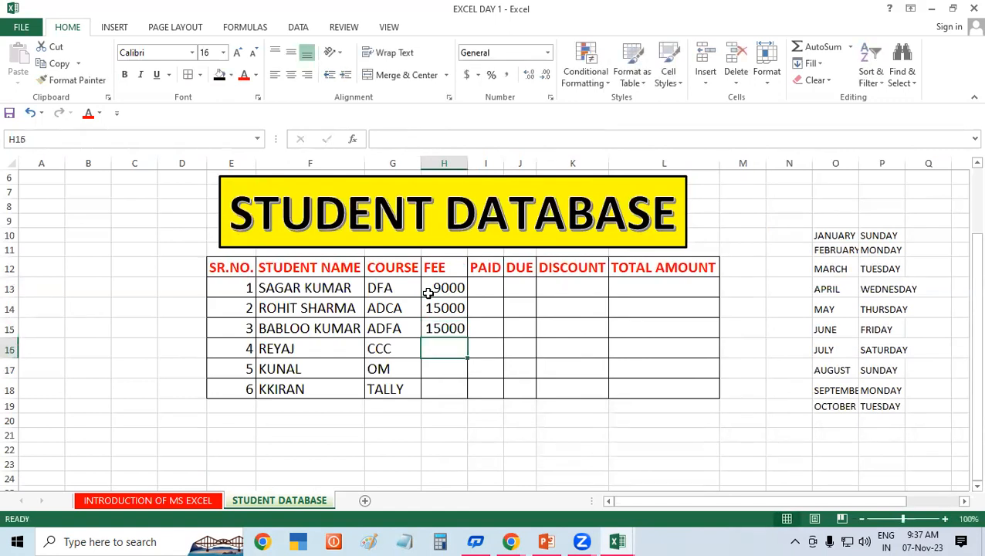
Step: Enter fees 5000, 4500 and 7500 in H16:H18
type("5000")
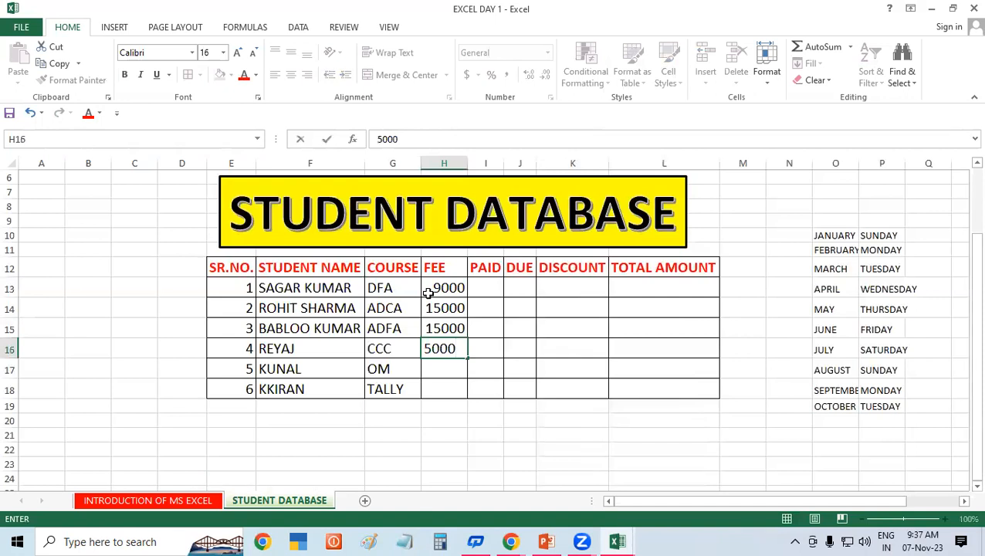
key("Return")
type("4500")
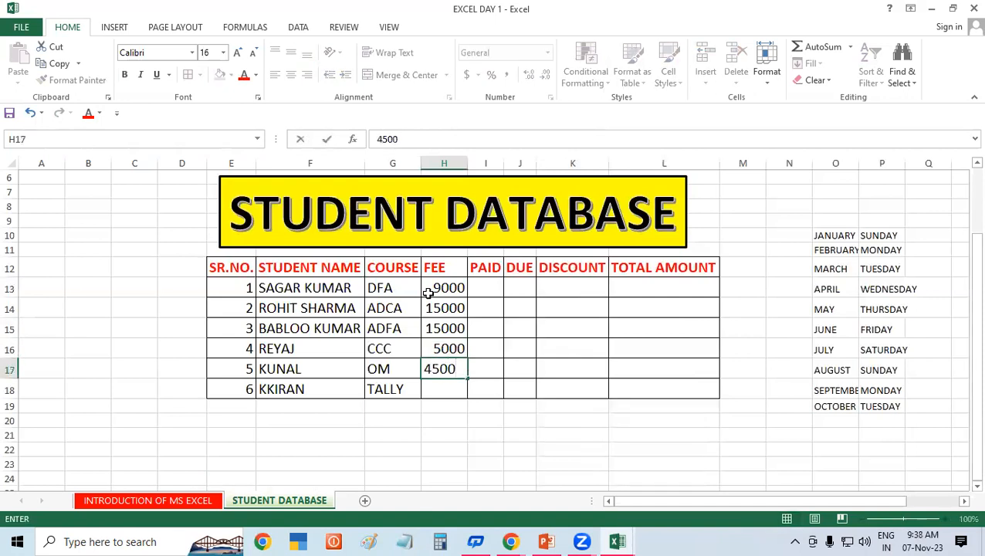
key("Return")
type("7500")
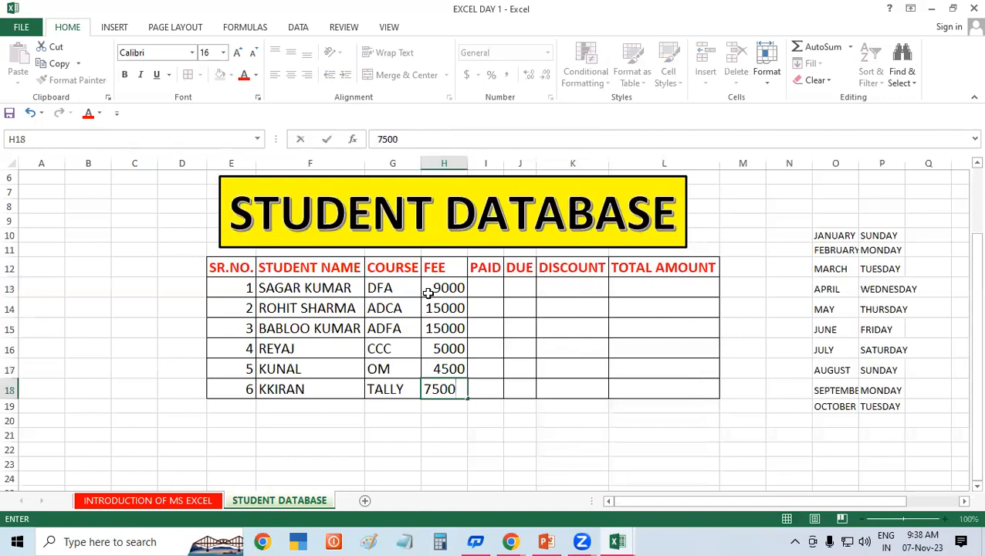
left_click(581, 376)
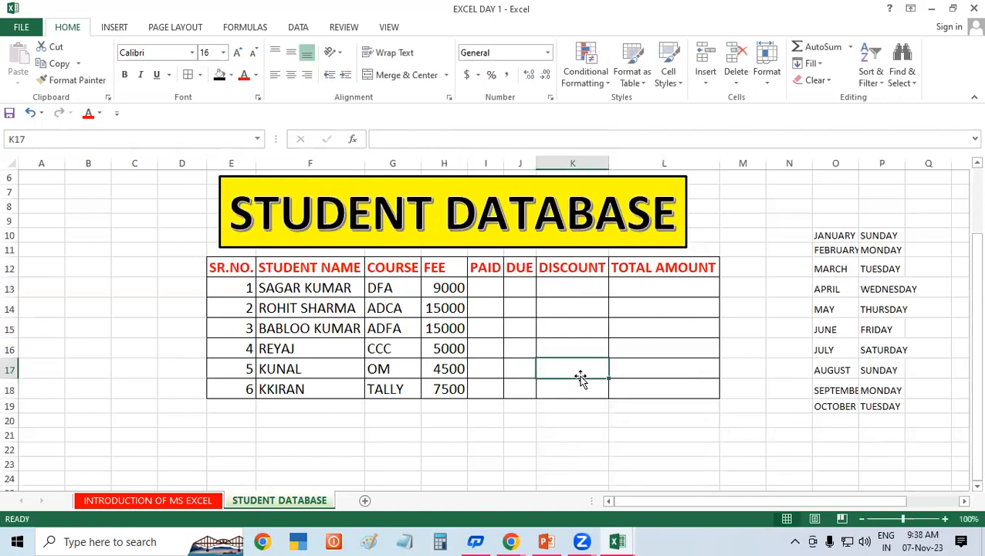
Step: Review the DISCOUNT, FEE, PAID and DUE columns, ending on the first student's DUE cell
left_click(570, 268)
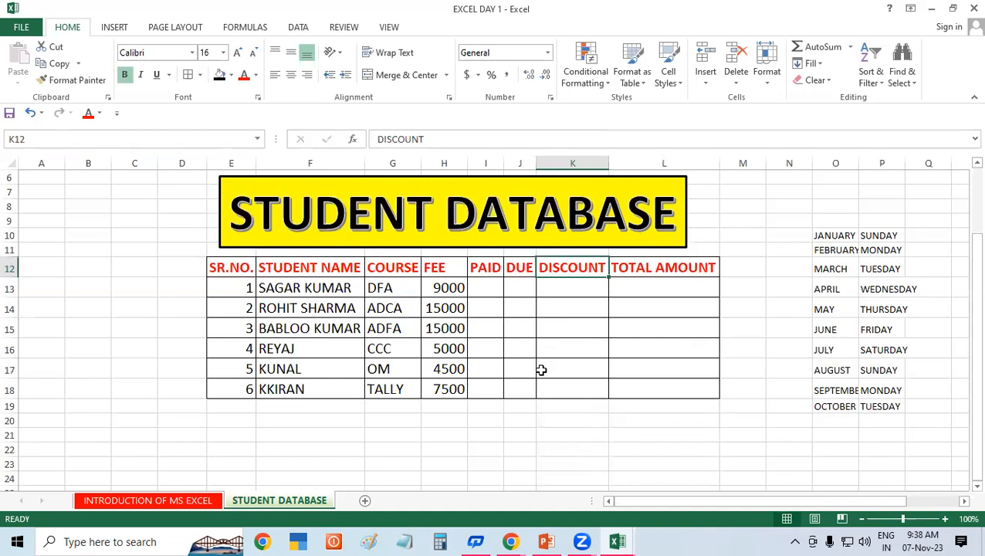
left_click(590, 353)
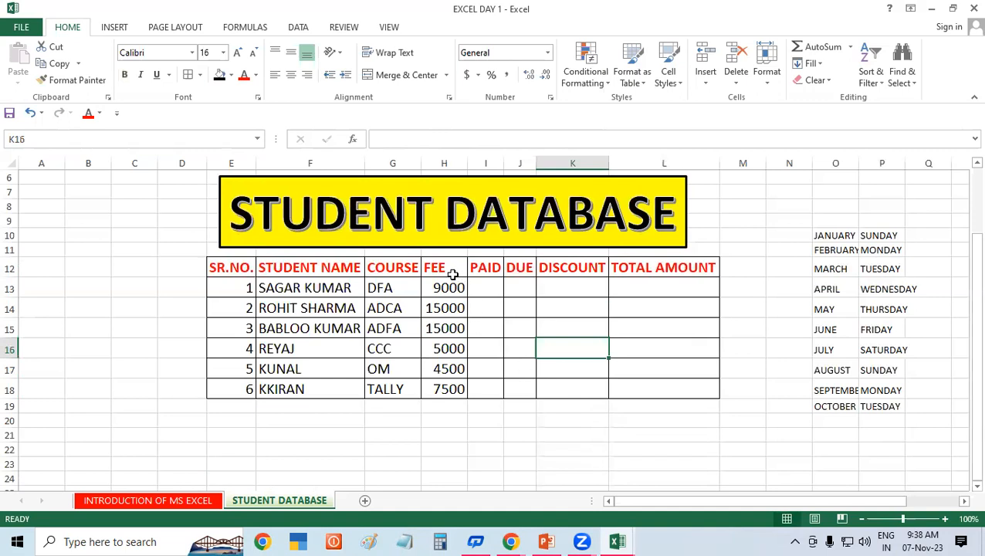
left_click_drag(453, 274, 450, 389)
left_click(531, 353)
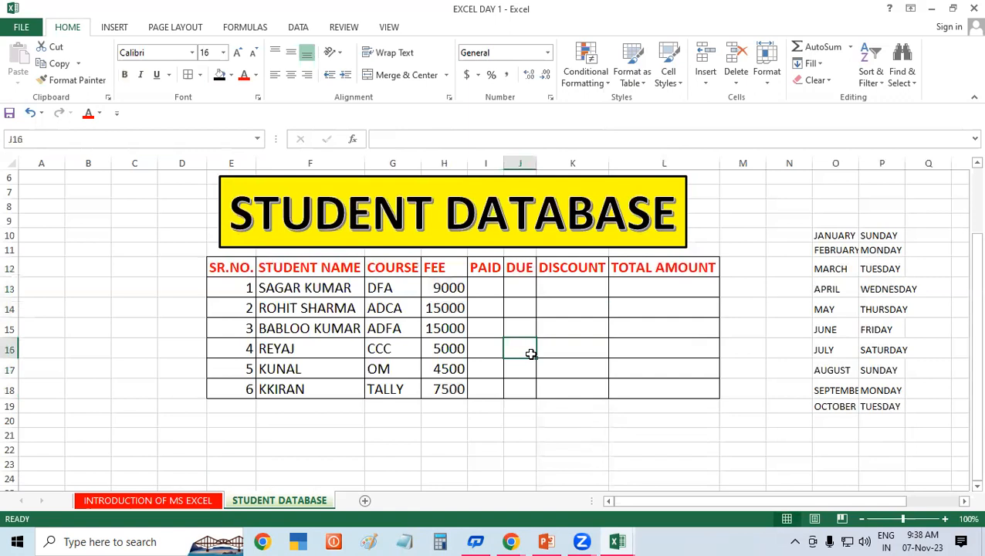
left_click(499, 291)
left_click(515, 285)
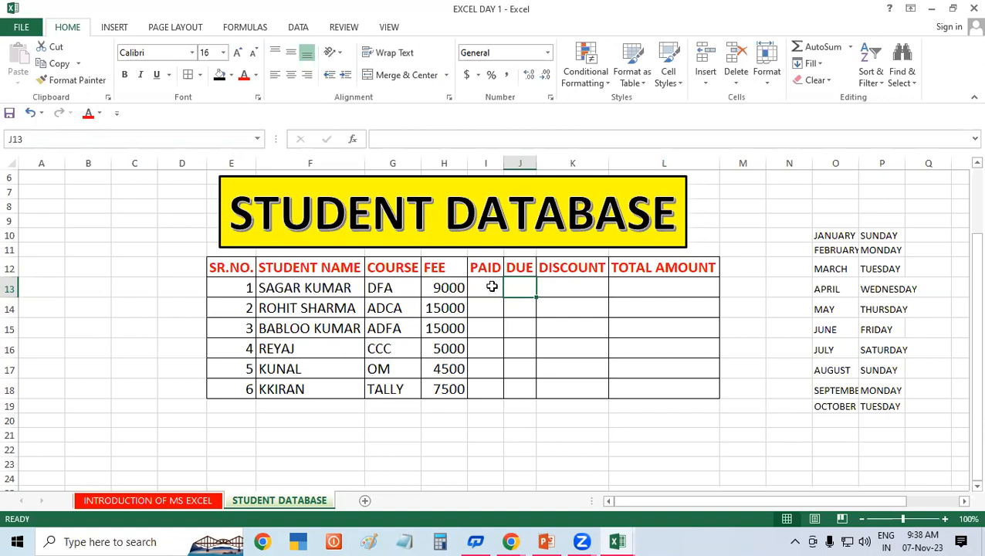
Step: Enter paid amounts 1000, 500 and 1200 in I13:I15
left_click(491, 287)
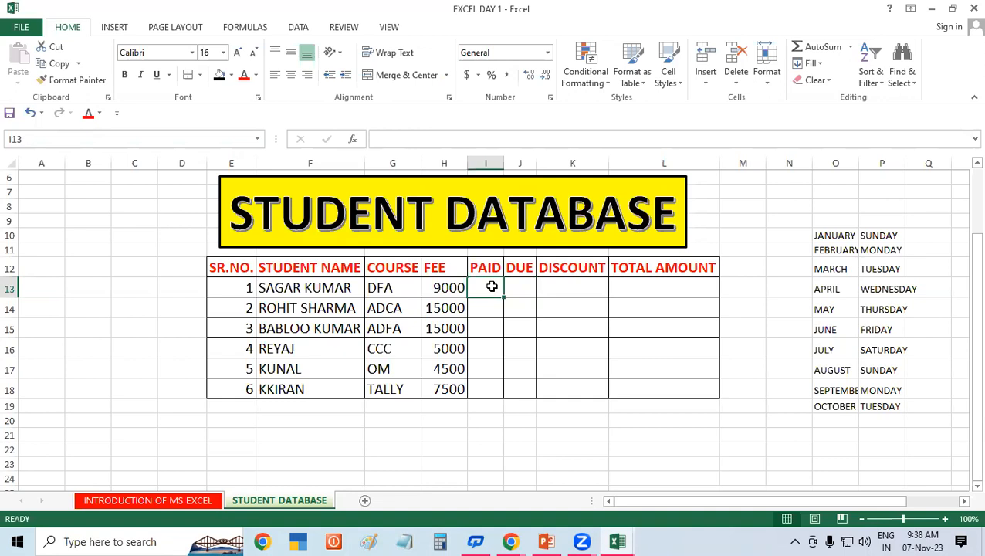
type("1000")
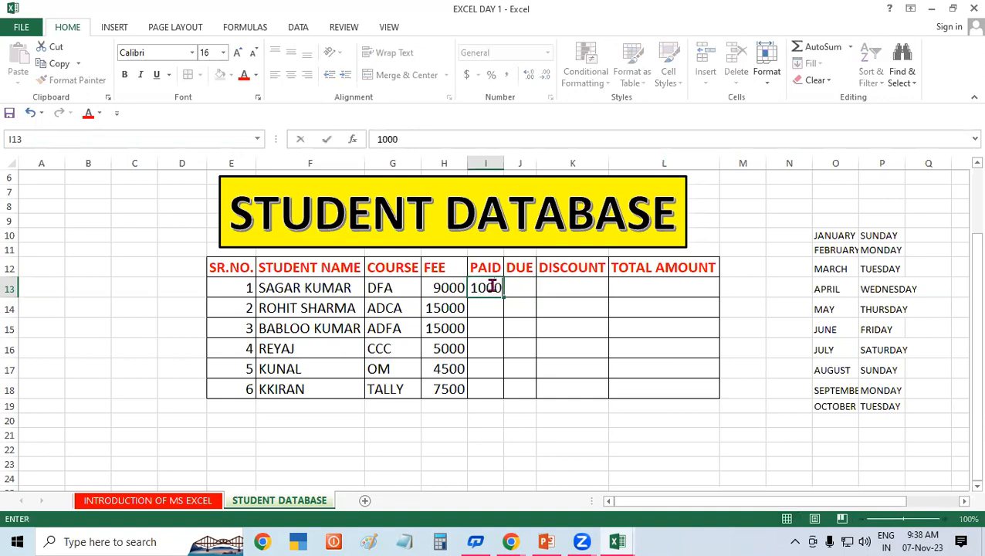
key("Return")
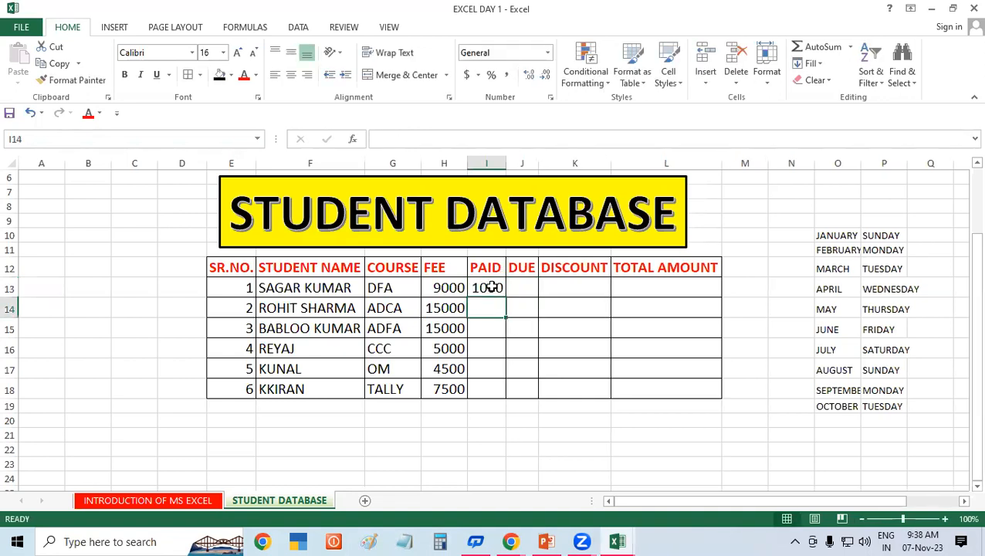
type("500")
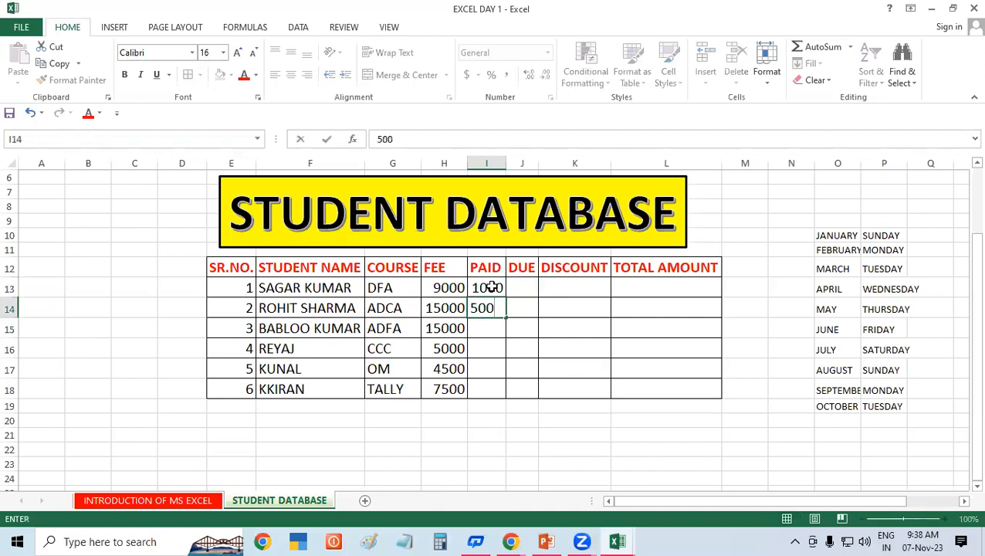
key("Return")
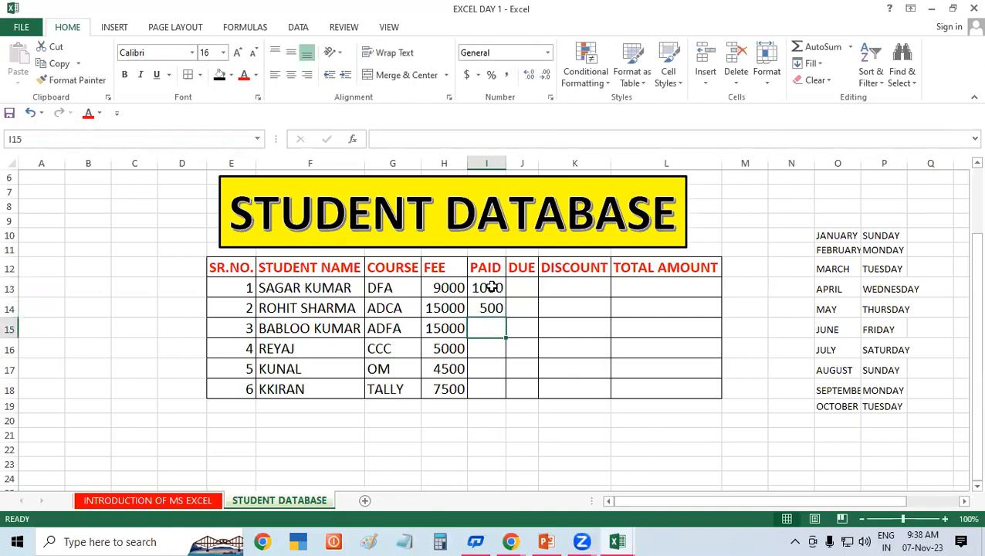
type("1200")
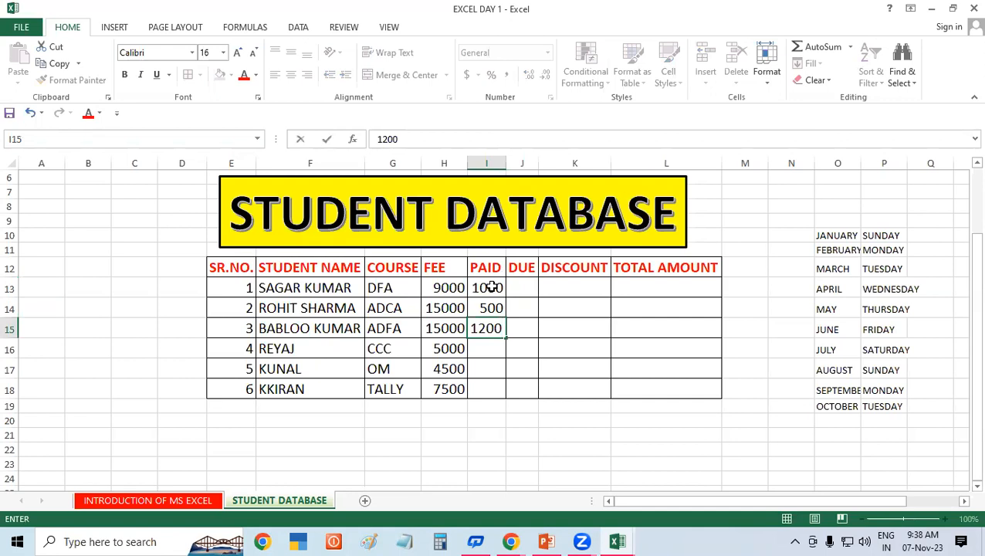
key("Return")
Step: Enter paid amounts 600, 1400 and 1000 in I16:I18, then narrow the FEE column
type("600")
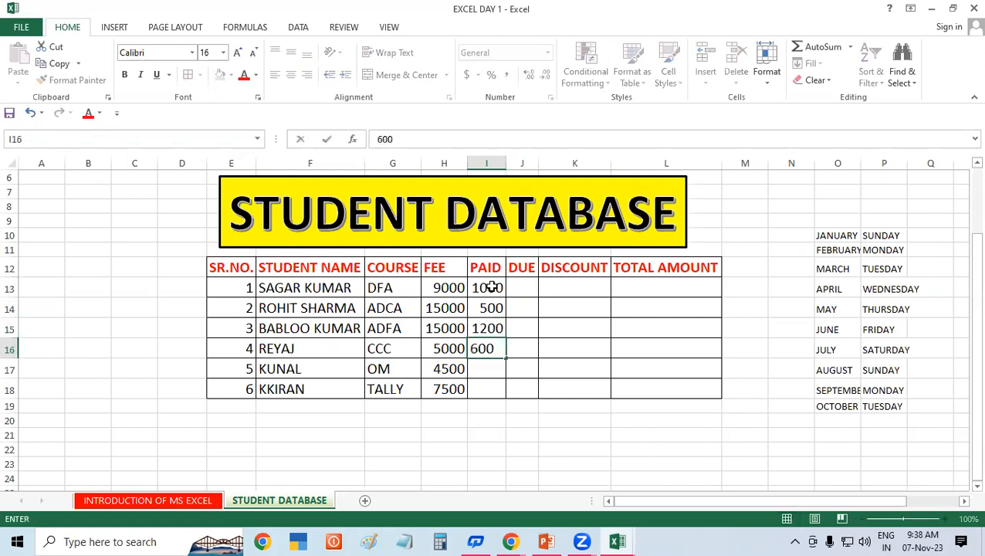
key("Return")
type("1400")
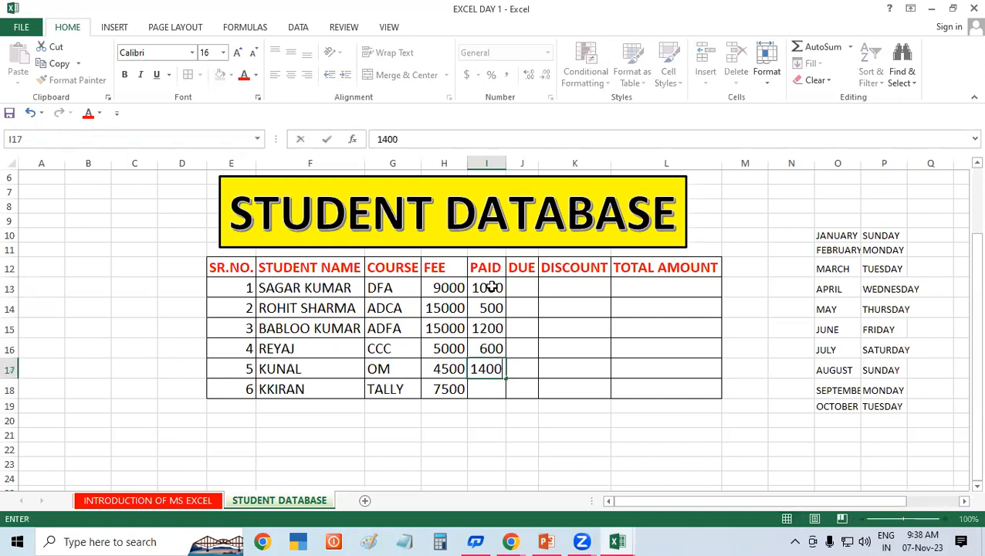
key("Return")
type("1000")
left_click(583, 369)
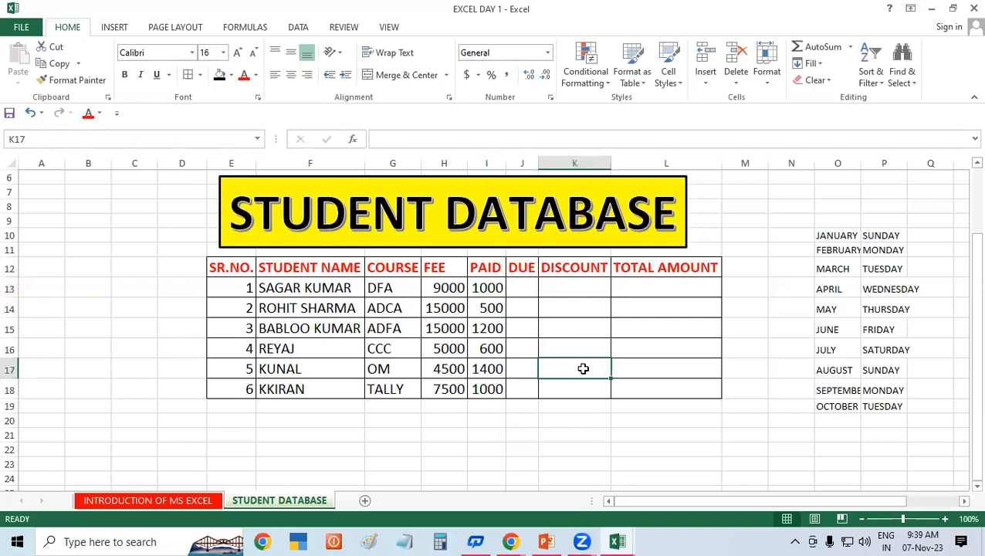
left_click_drag(467, 163, 454, 164)
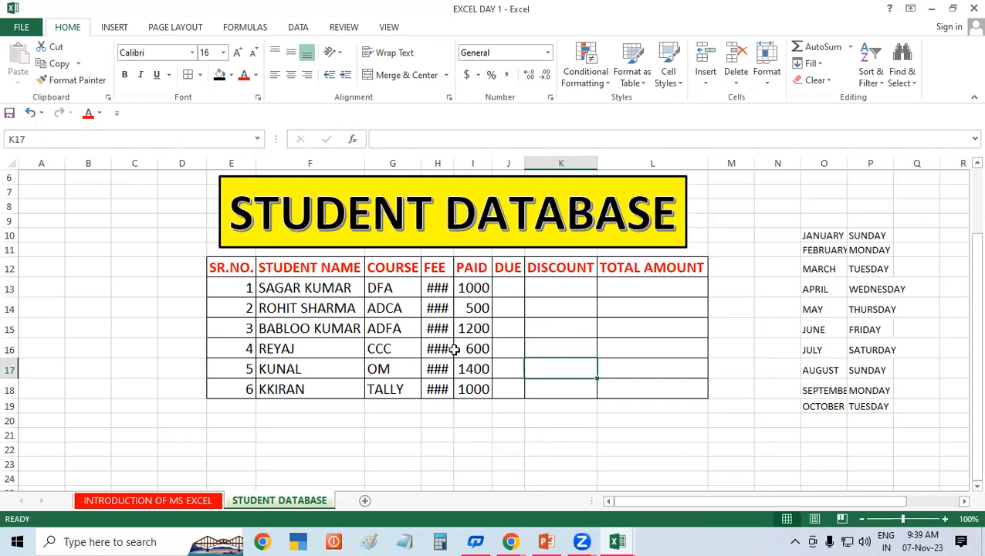
Step: AutoFit column H so fees like 9000 and 15000 display again, then check H13, I13 and J13
double_click(458, 162)
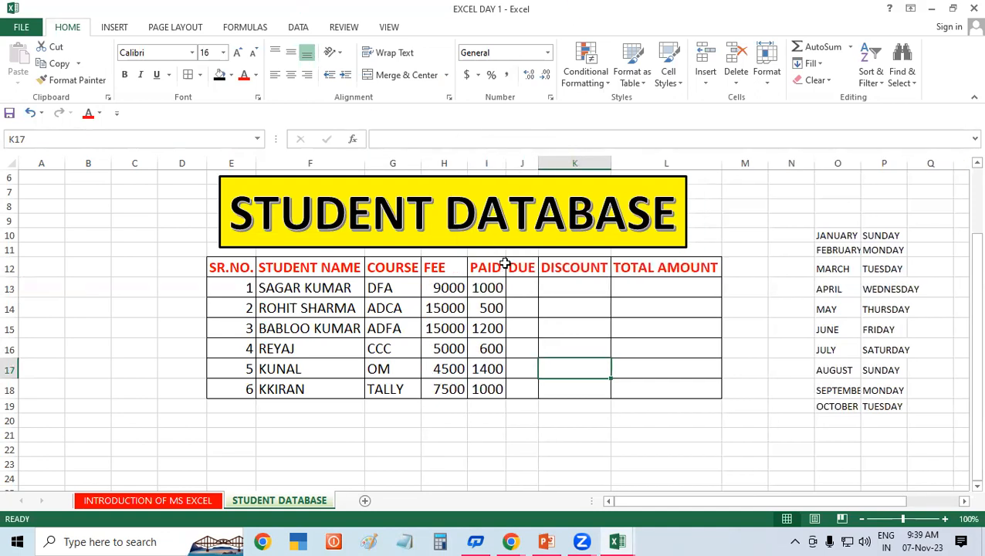
left_click(518, 286)
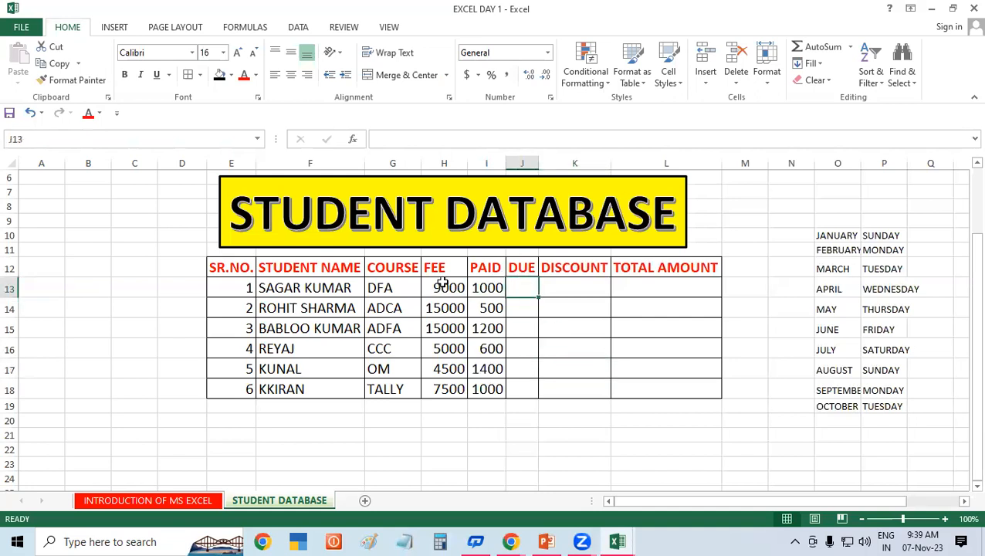
left_click(442, 284)
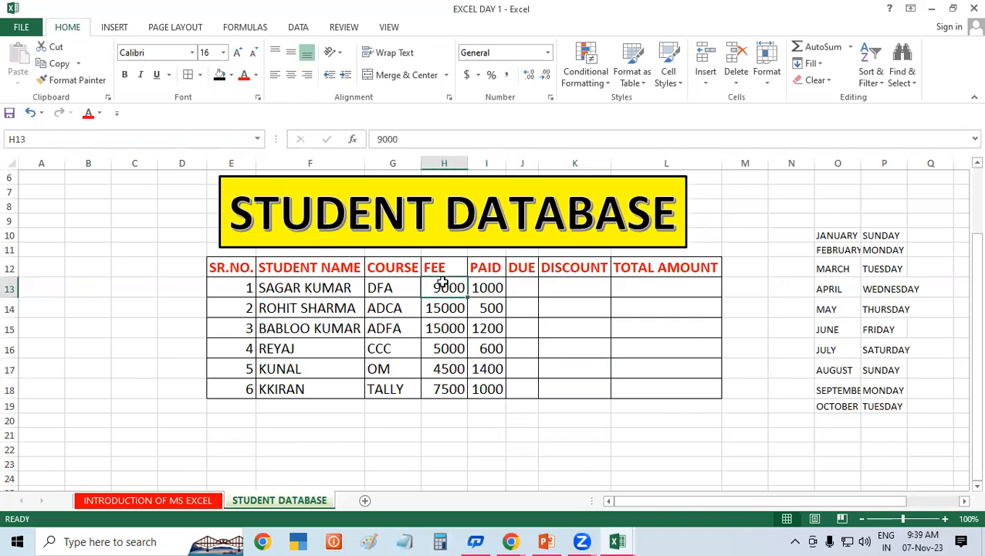
left_click(489, 290)
left_click(524, 286)
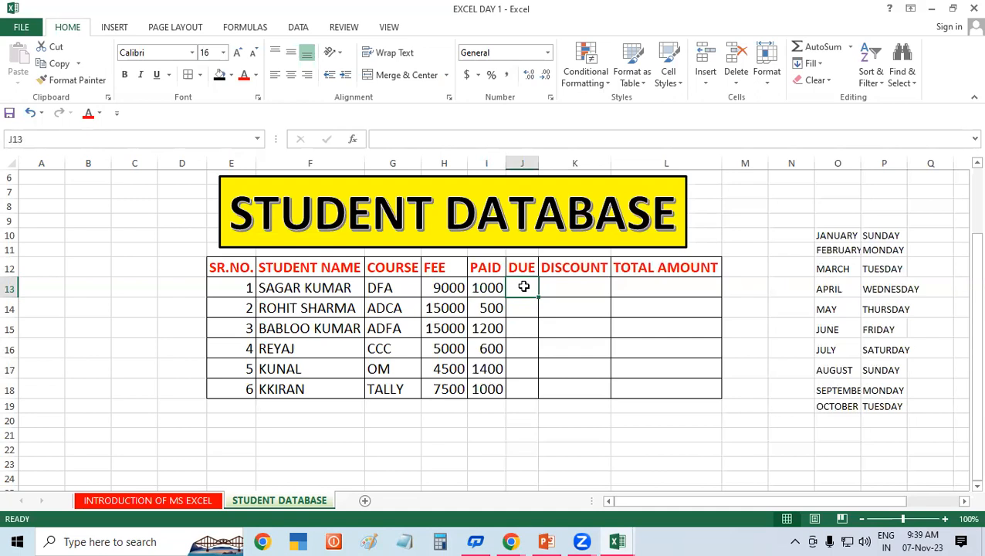
Step: Scroll up to reveal the GAYATRI INSTITUTE OF TECHNOLOGY banner and reselect J13
left_click(553, 336)
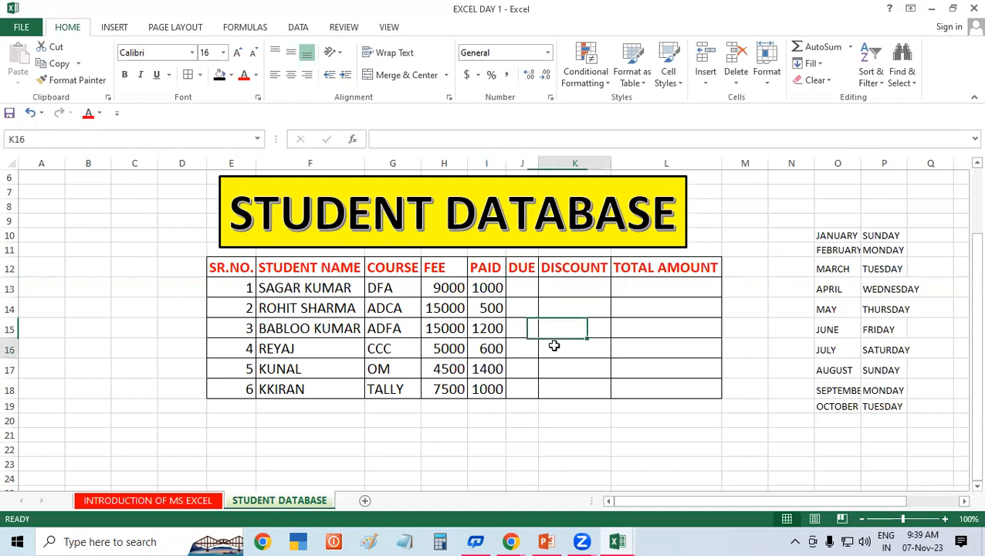
left_click(524, 287)
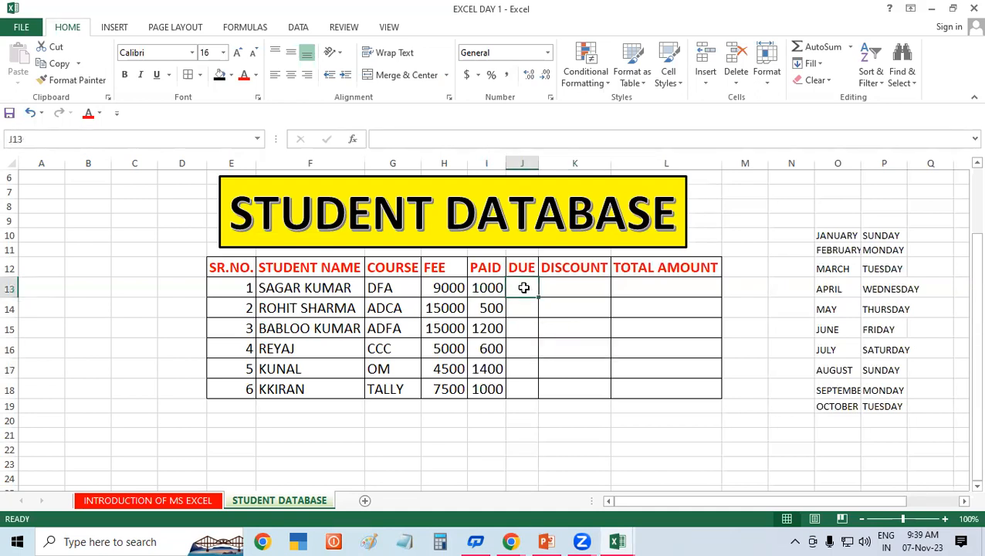
left_click(972, 164)
scroll(965, 168, "up", 1)
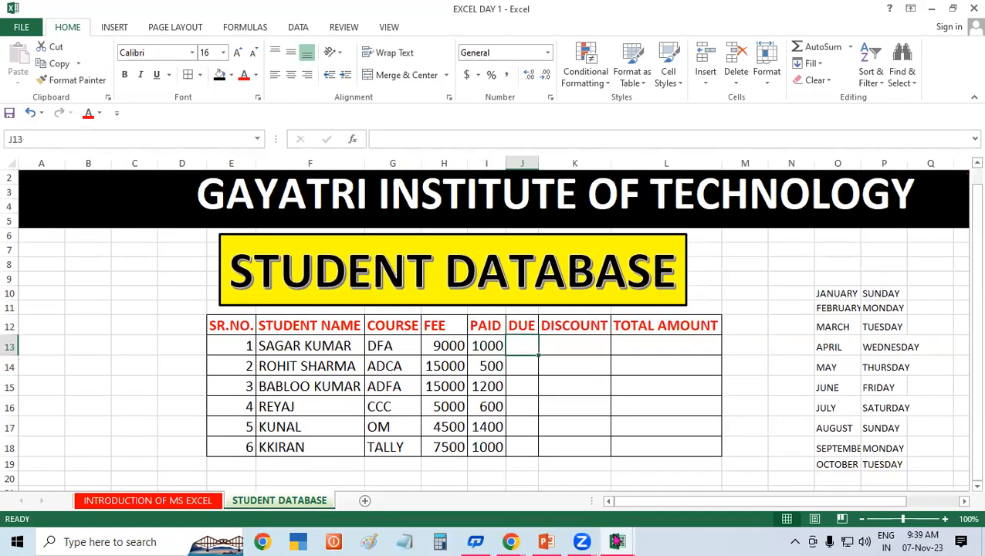
left_click(574, 386)
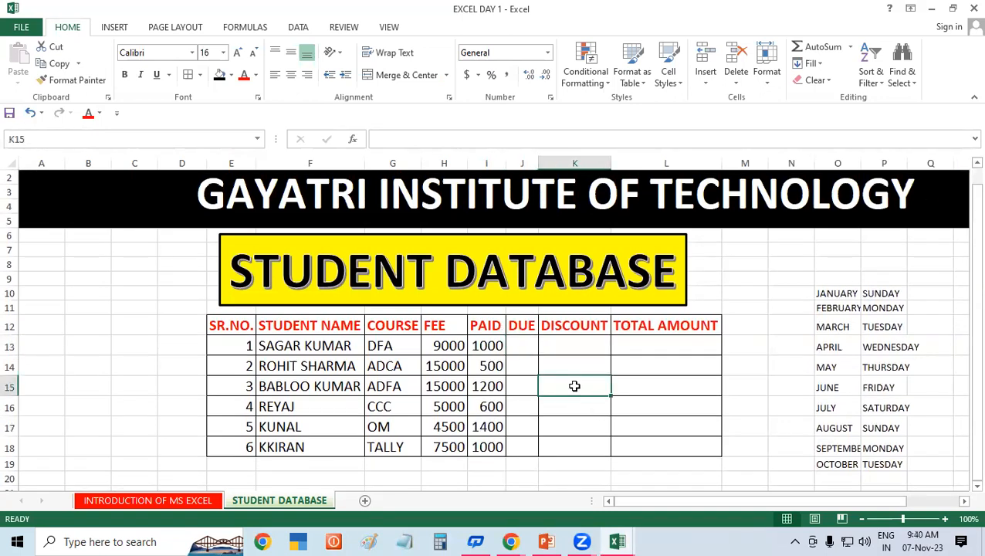
left_click(518, 346)
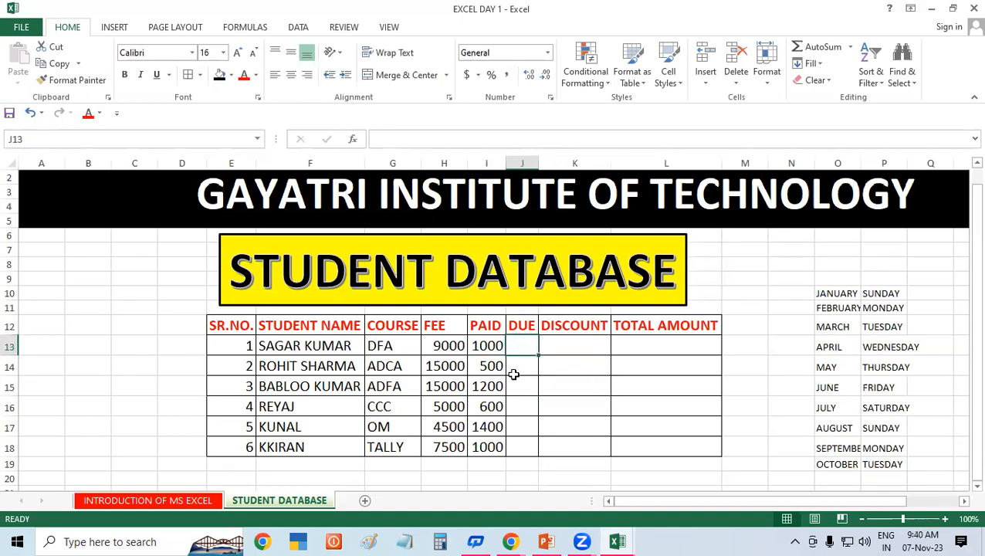
Step: Start the formula =H13-I13 in J13 by referencing the FEE and PAID cells
type("=")
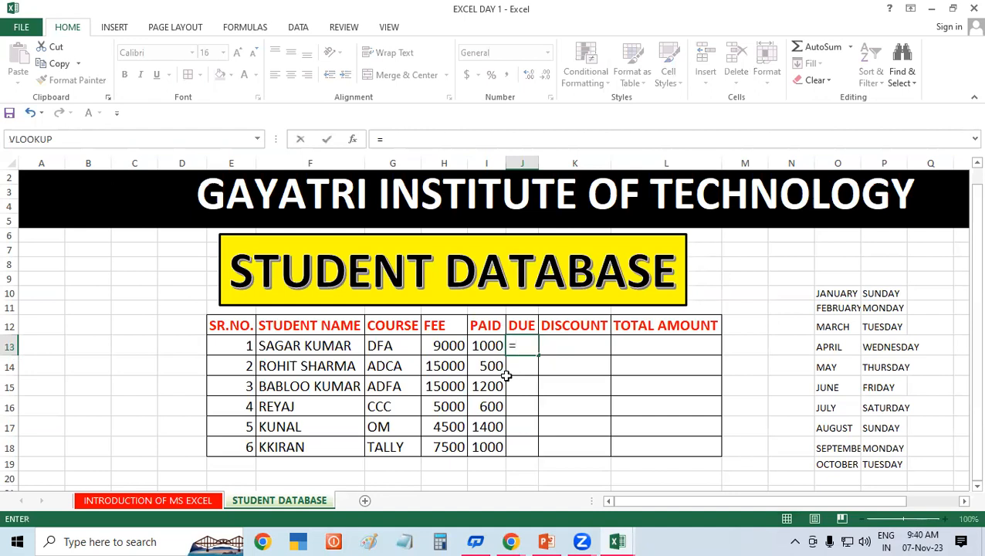
left_click(432, 345)
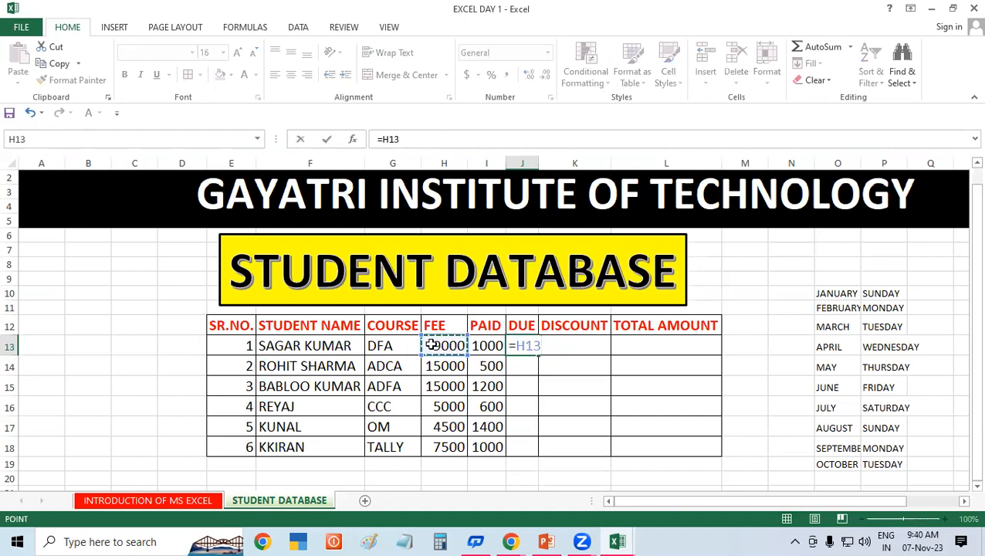
type("-")
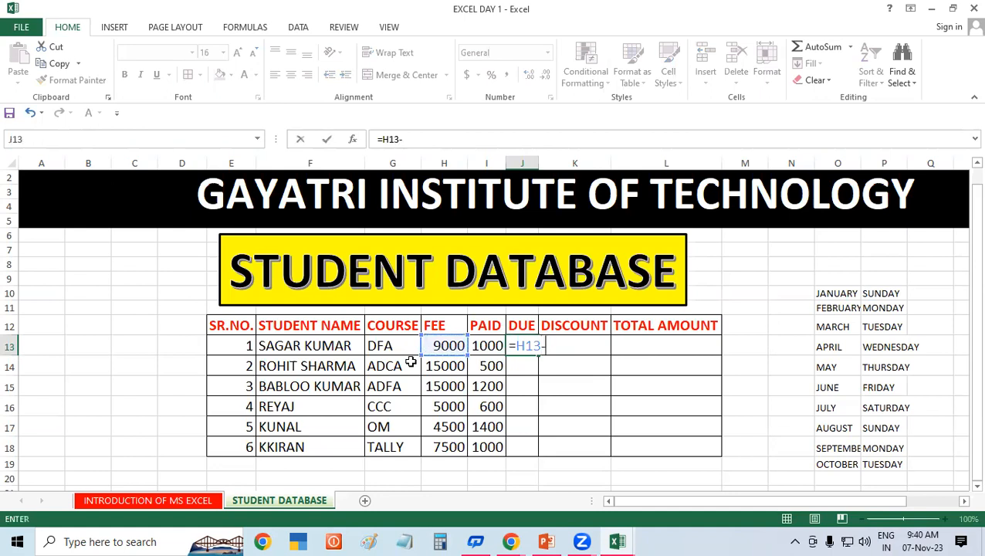
left_click(493, 343)
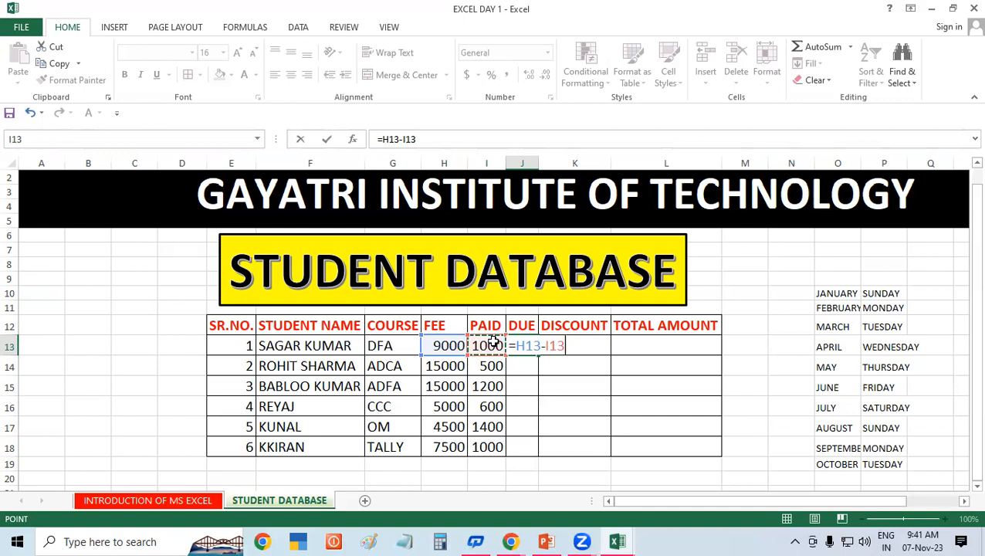
Step: Commit =H13-I13 so J13 shows the 8000 due, then reselect J13
key("Return")
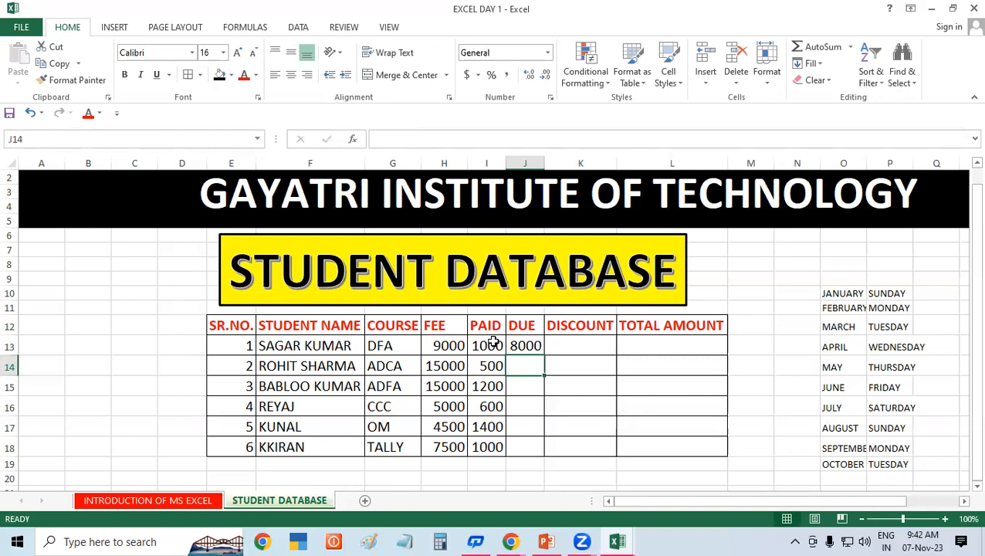
left_click(534, 345)
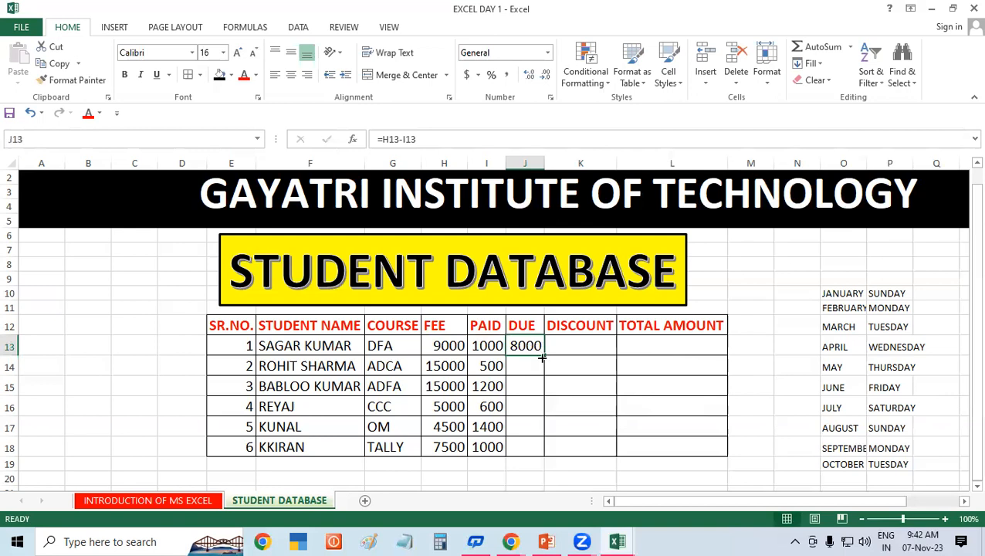
Step: Fill the DUE formula down J13:J18 (8000 to 6500) and widen column J to fit
left_click_drag(542, 357, 542, 454)
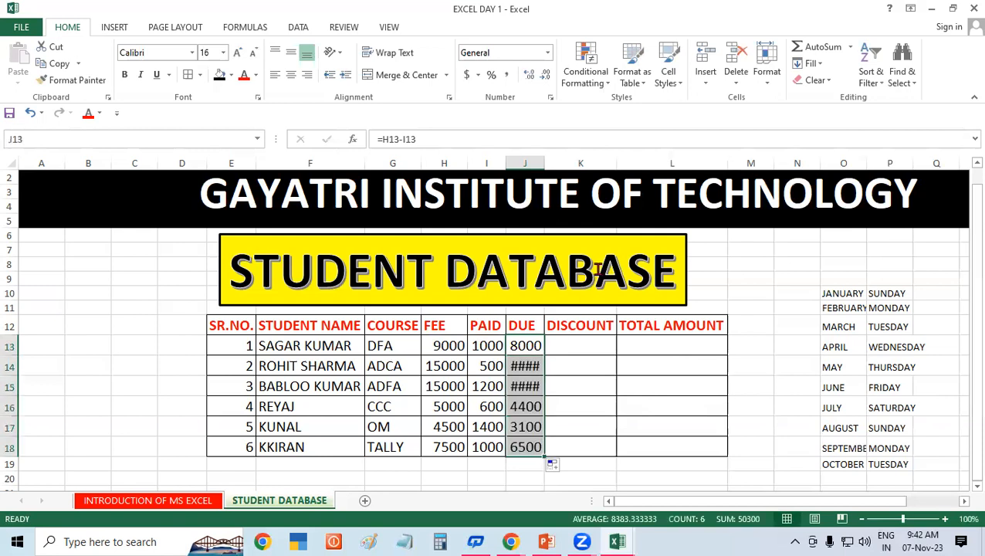
left_click_drag(545, 162, 553, 161)
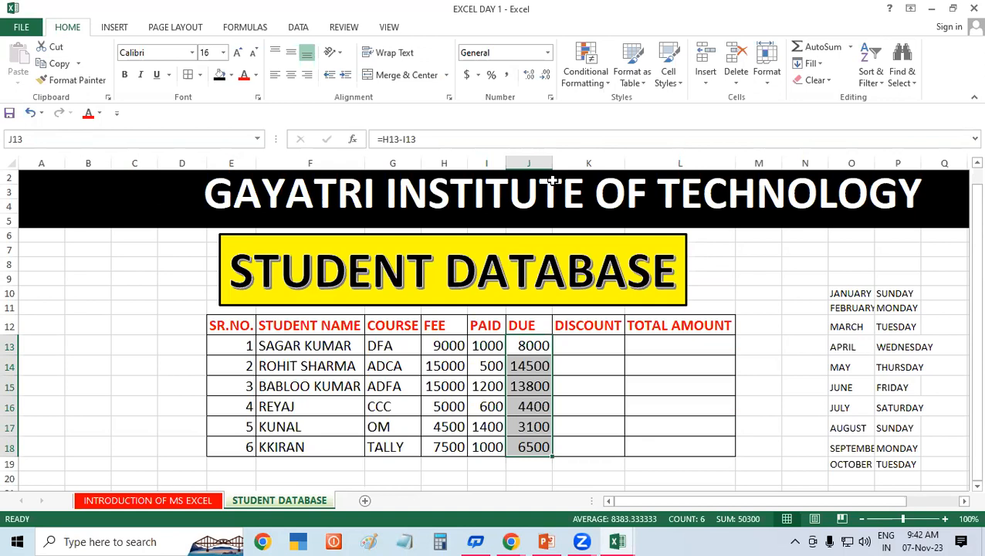
left_click(587, 332)
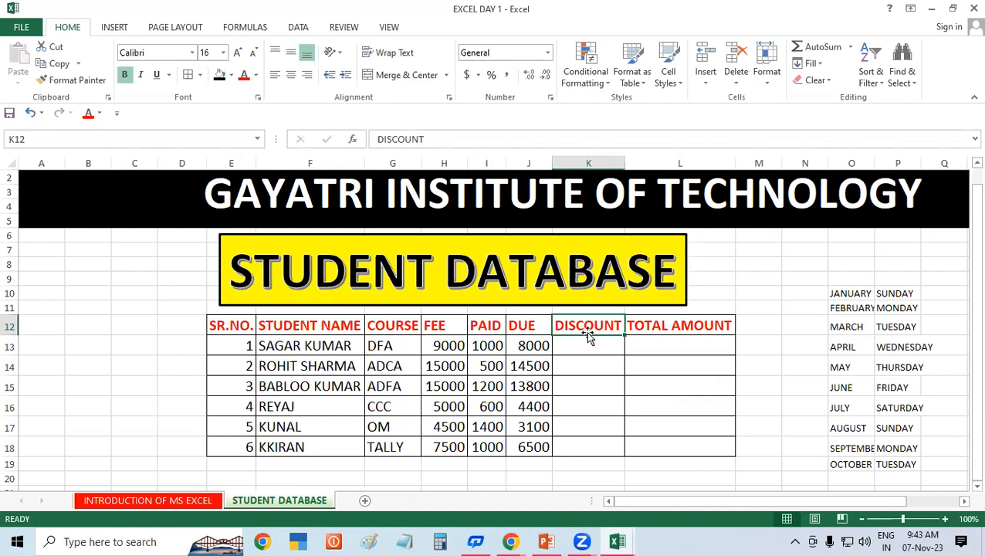
Step: Enter =J13*10/100 in K13 so the first student's discount shows 800
left_click(452, 345)
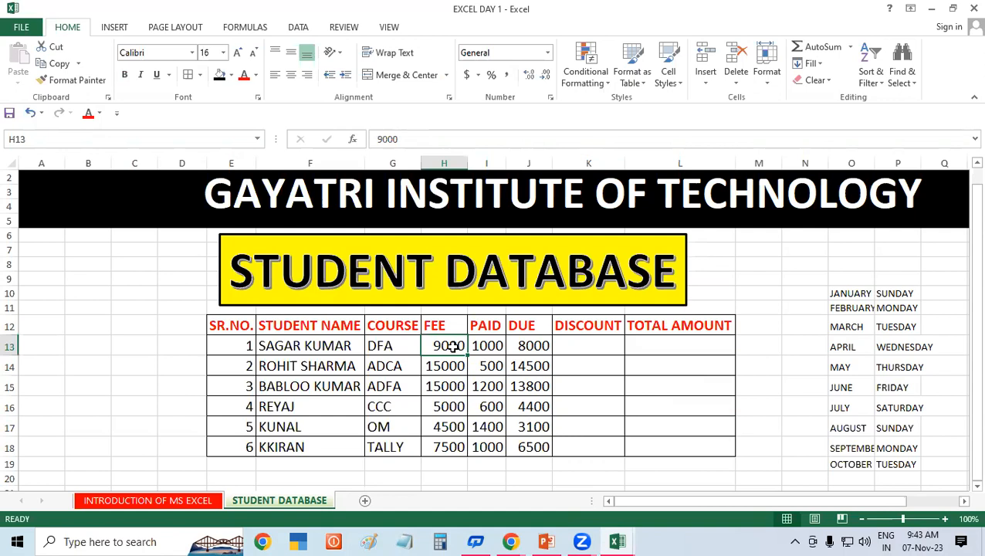
left_click(520, 345)
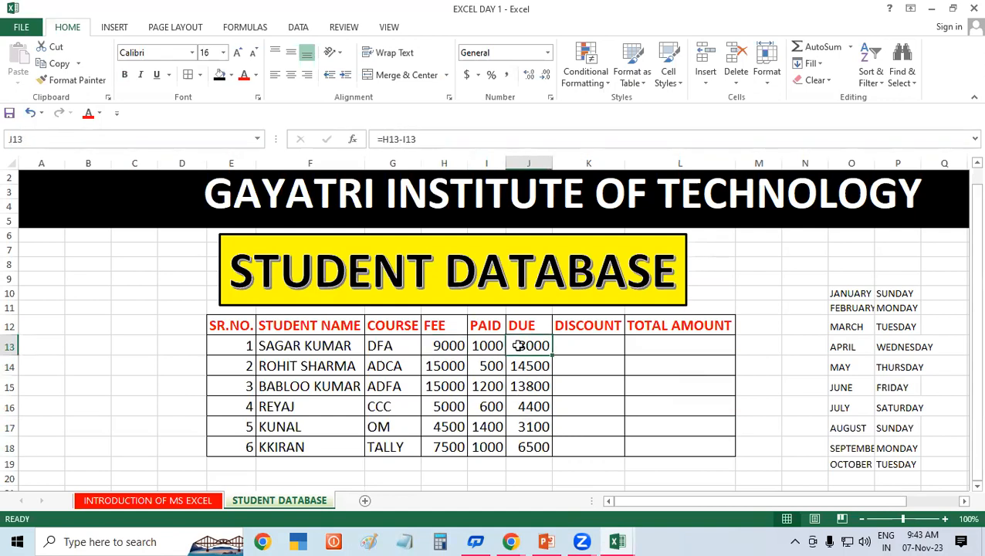
left_click(583, 342)
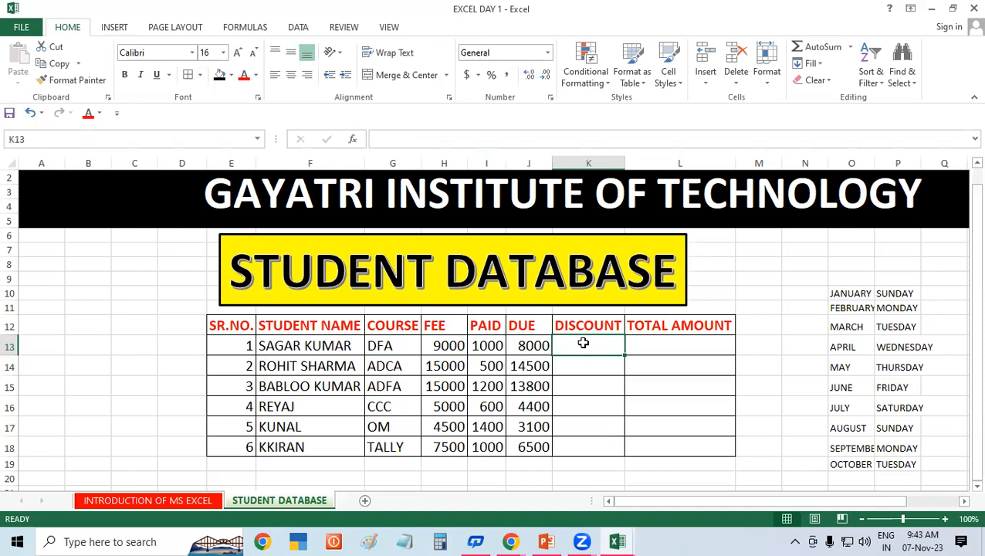
type("=")
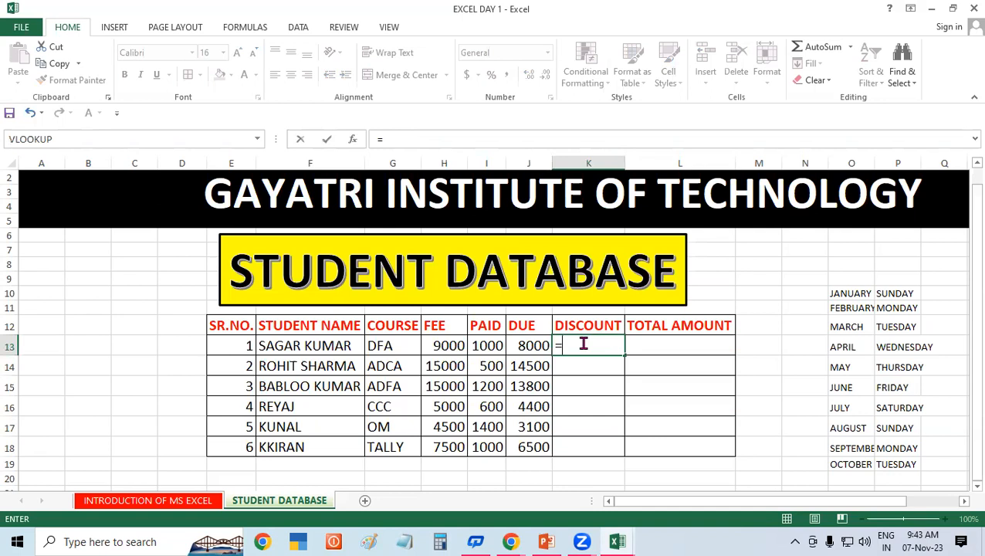
left_click(528, 343)
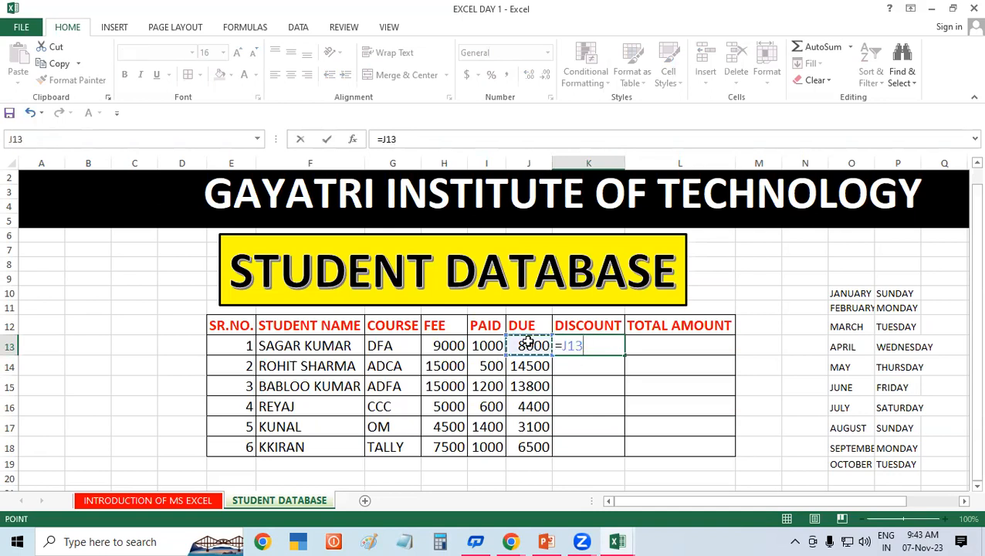
type("*")
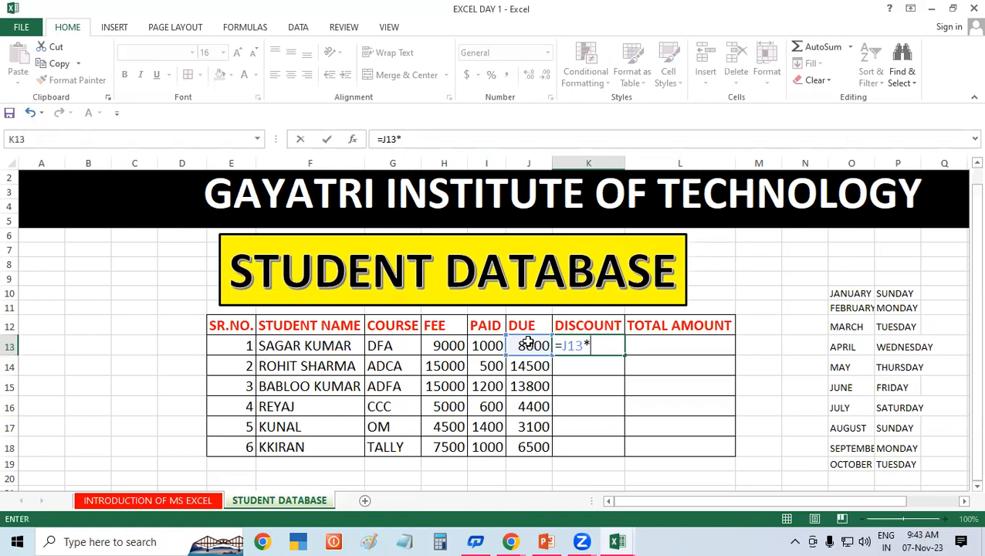
type("10/100")
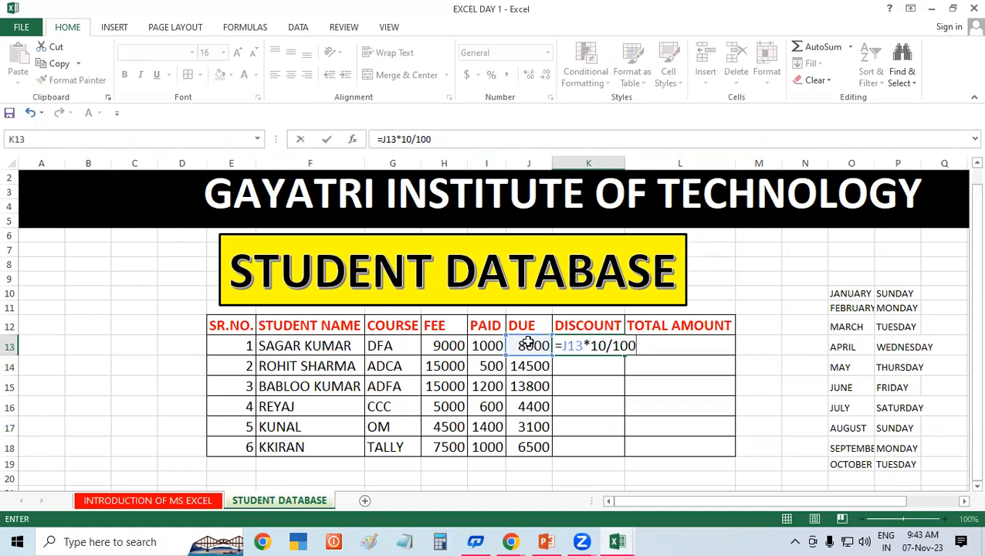
key("Return")
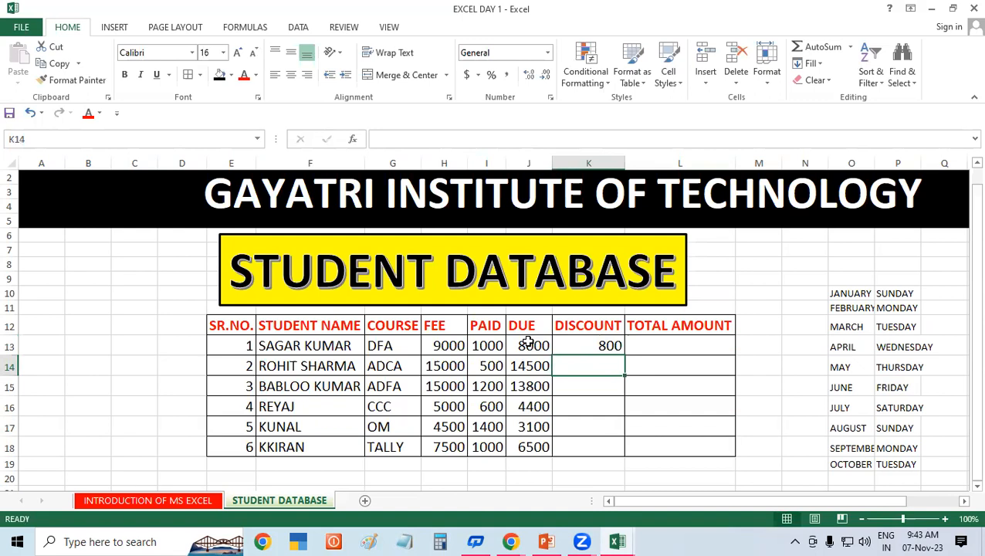
left_click(606, 345)
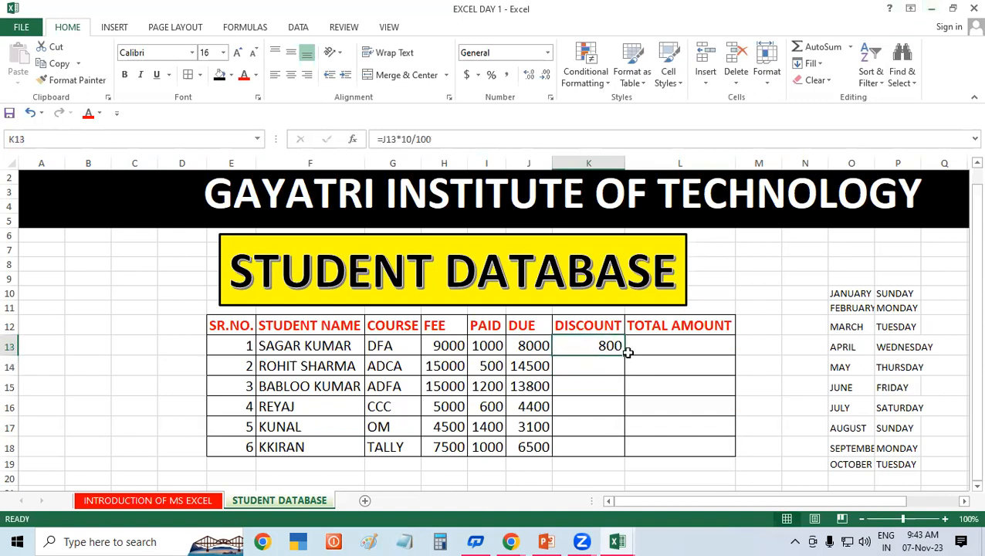
double_click(624, 353)
left_click(687, 381)
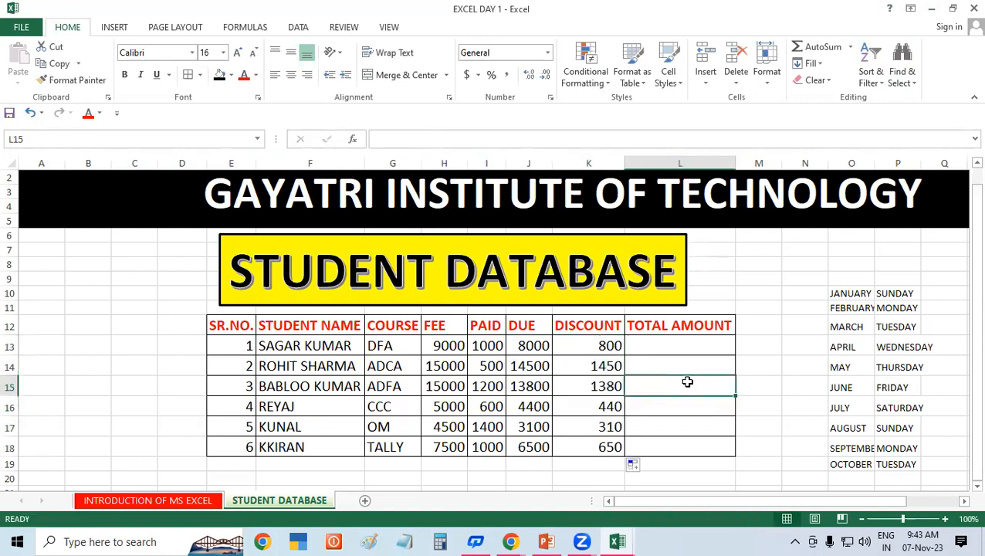
left_click(534, 345)
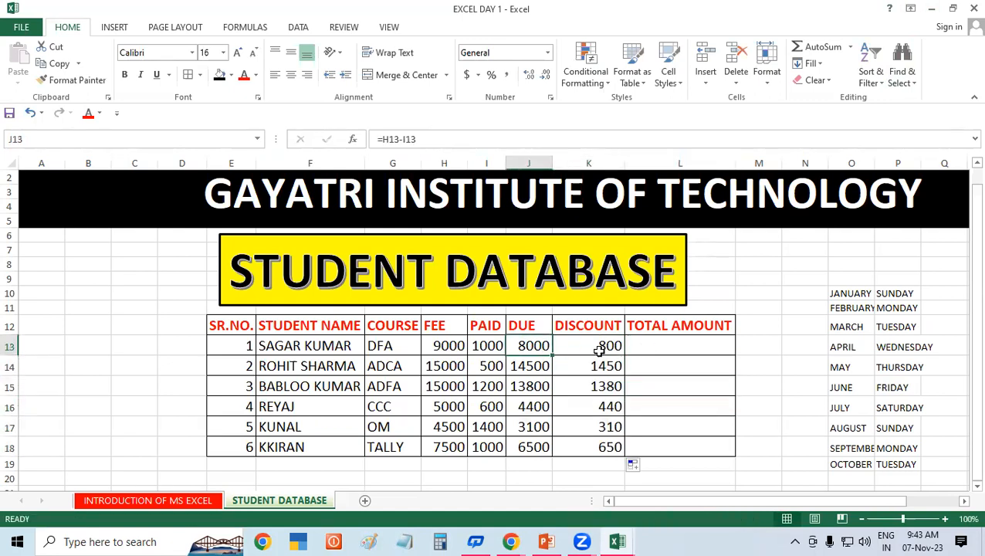
left_click(606, 346)
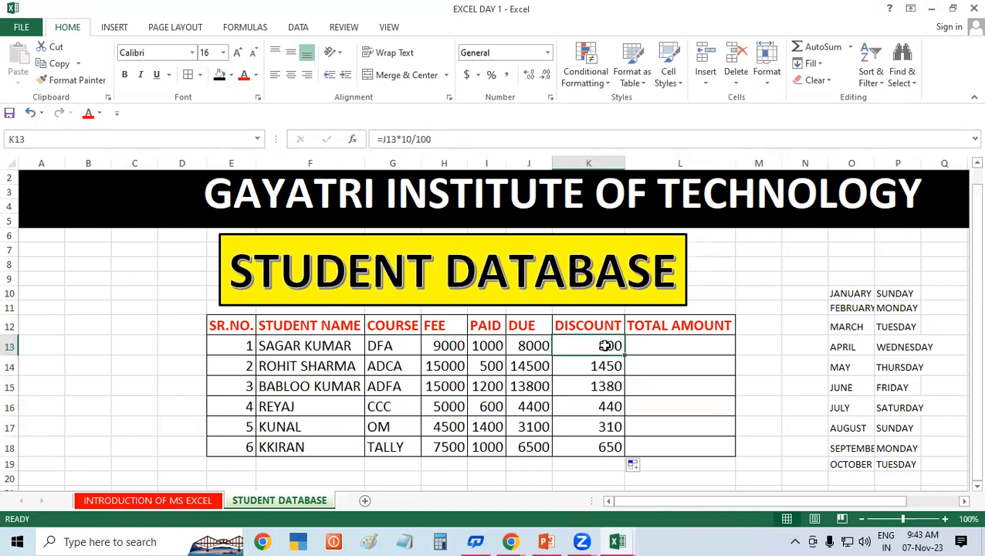
left_click(537, 364)
left_click(603, 365)
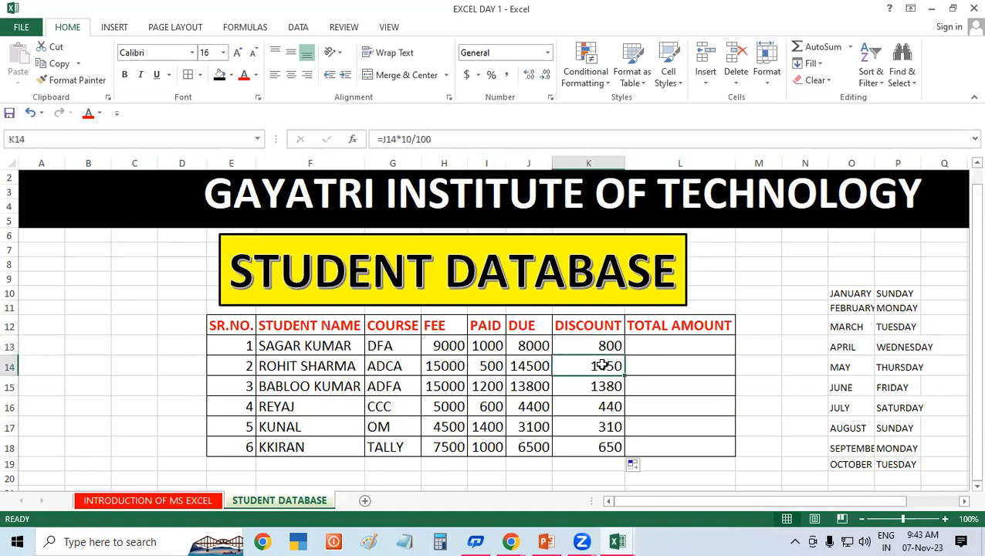
left_click(537, 386)
left_click(600, 387)
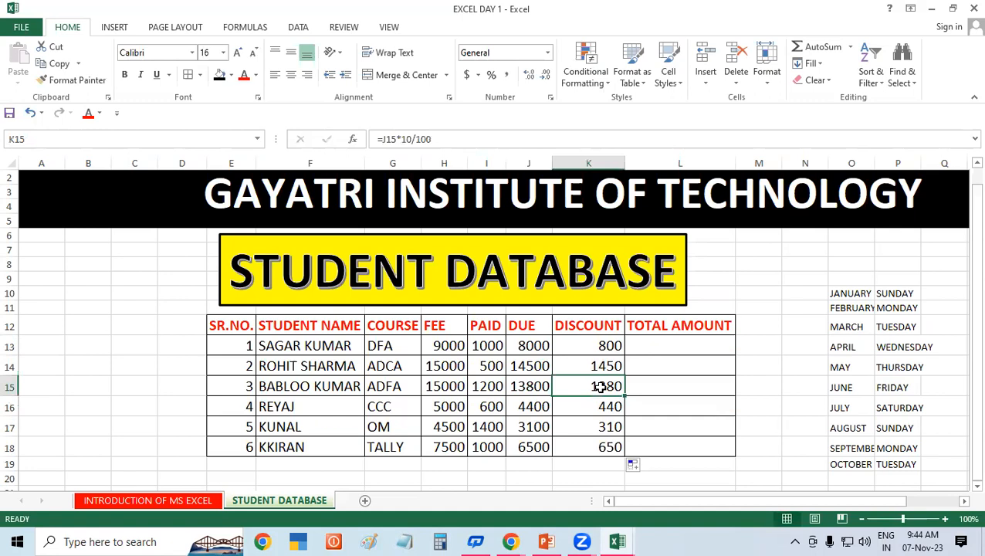
left_click(538, 404)
left_click(610, 405)
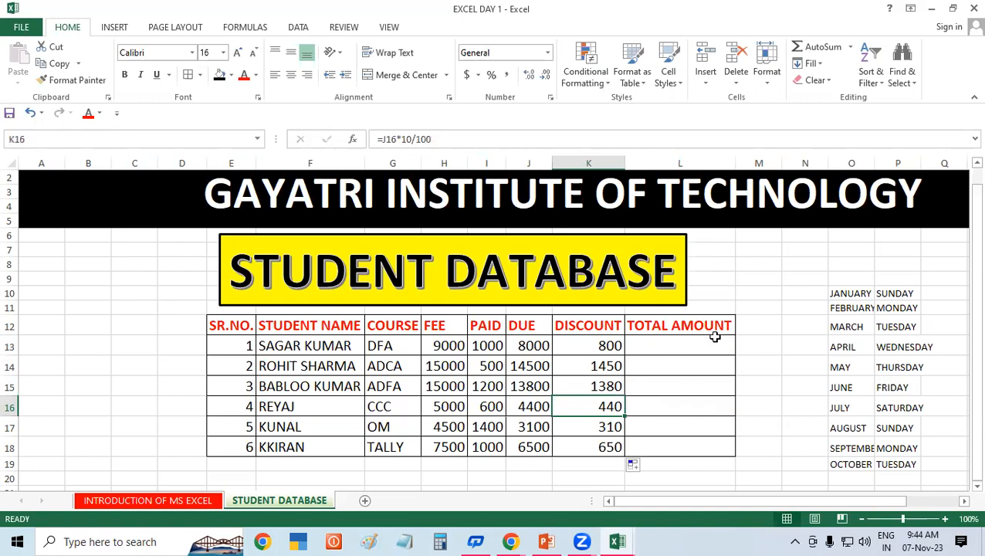
left_click(682, 347)
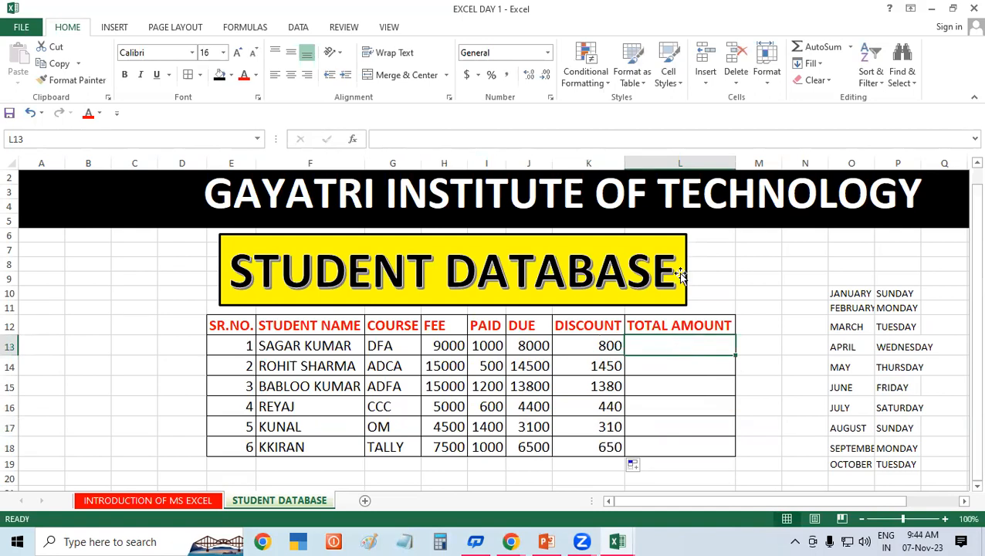
Step: Nudge the STUDENT DATABASE banner right and delete the month and weekday lists in N8:Q21
left_click_drag(685, 274, 724, 273)
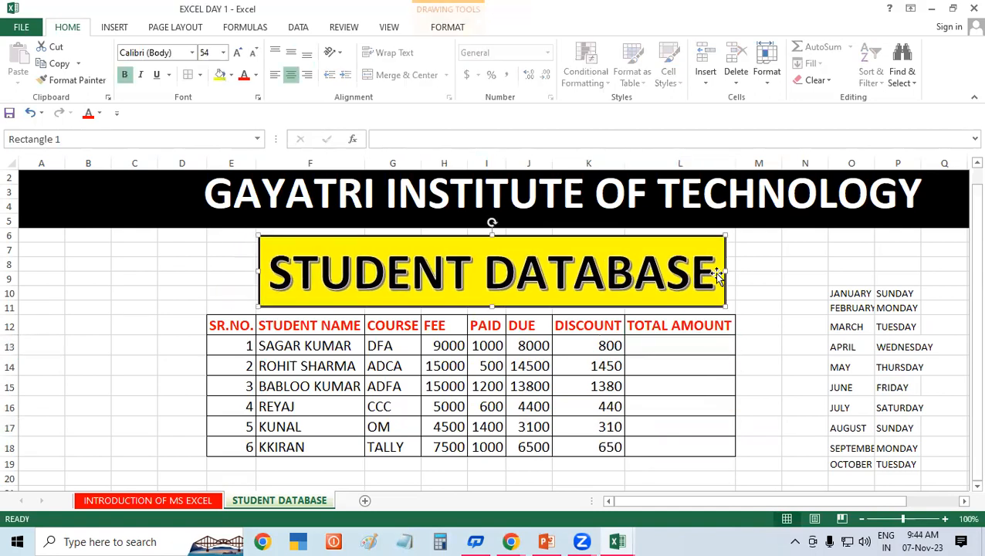
left_click(914, 330)
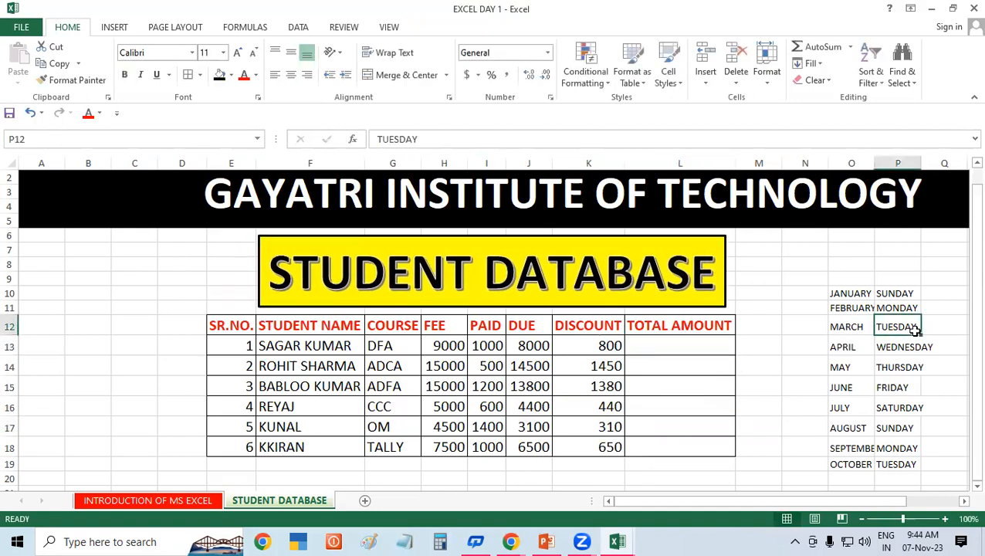
left_click_drag(812, 270, 947, 496)
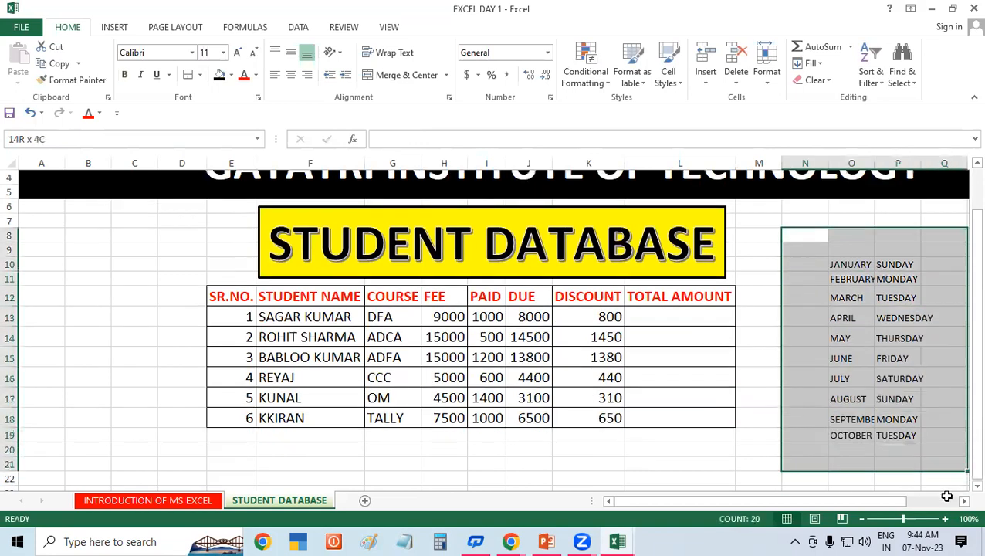
key("Delete")
scroll(858, 335, "up", 1)
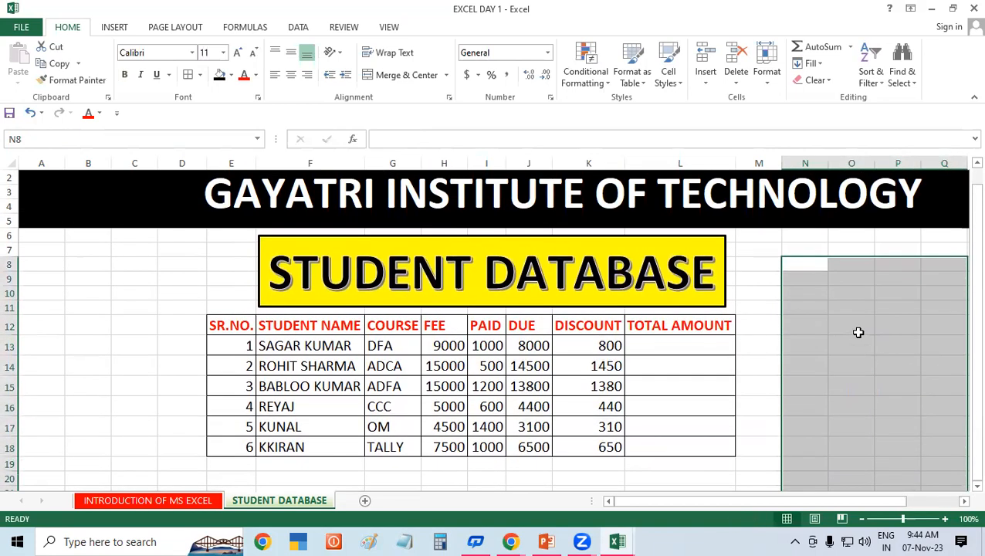
left_click(674, 342)
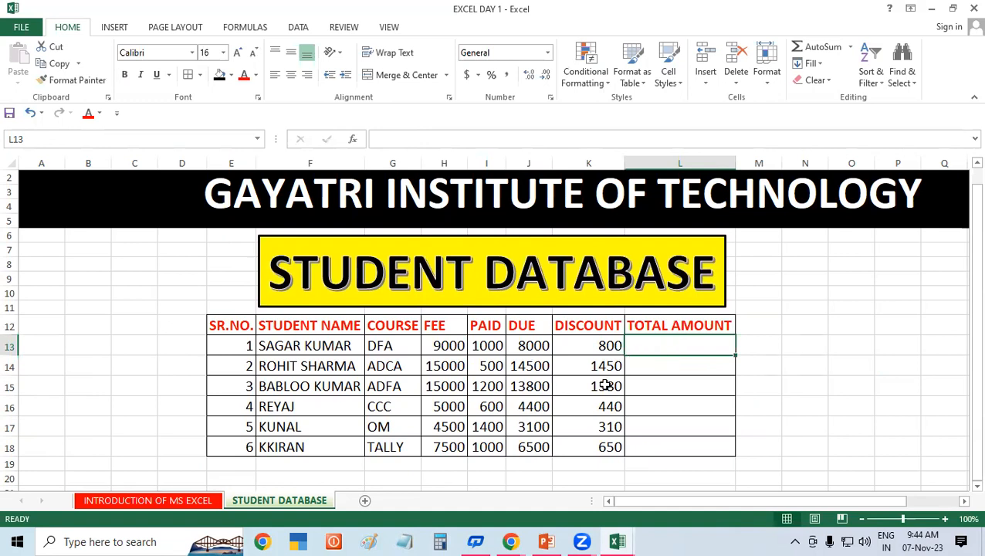
Step: Review the first student's FEE, PAID, DUE and DISCOUNT values in H13:K13
left_click(452, 345)
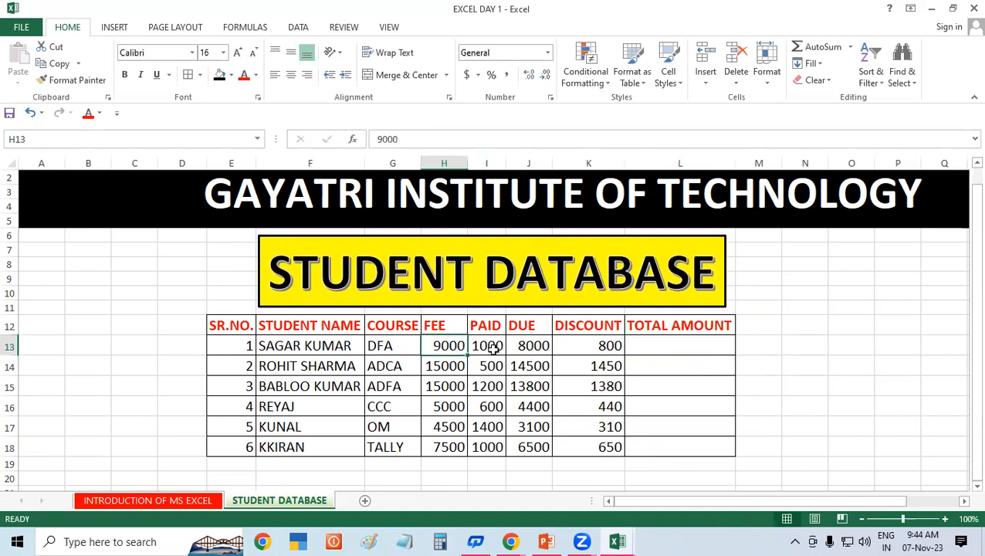
left_click(493, 348)
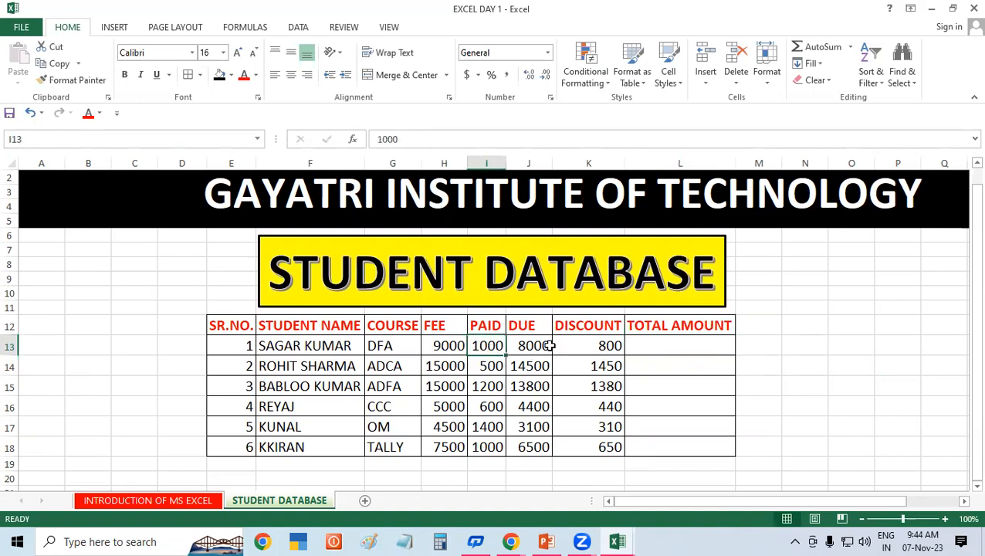
left_click(538, 346)
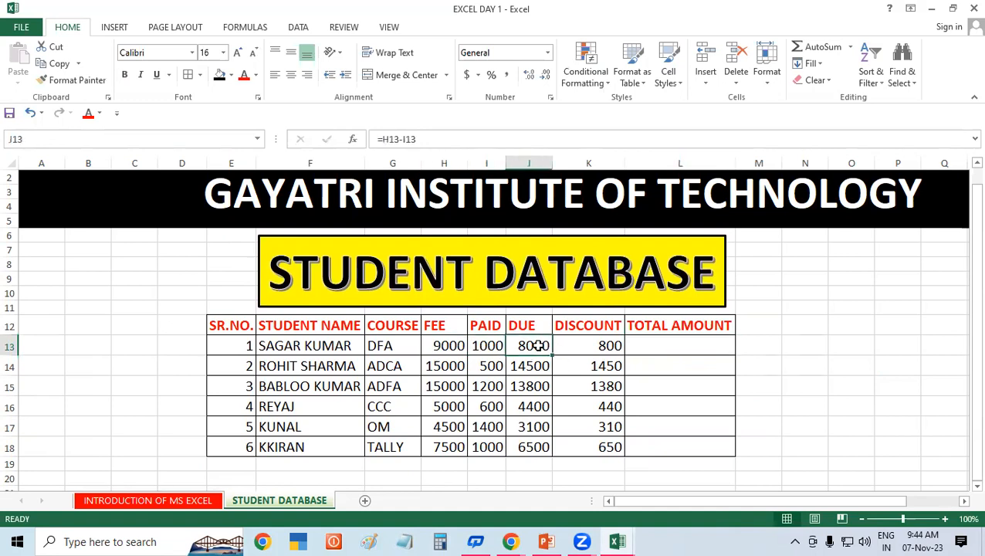
left_click(615, 347)
Step: Enter =J13-K13 in L13 so the first TOTAL AMOUNT shows 7200
left_click(675, 343)
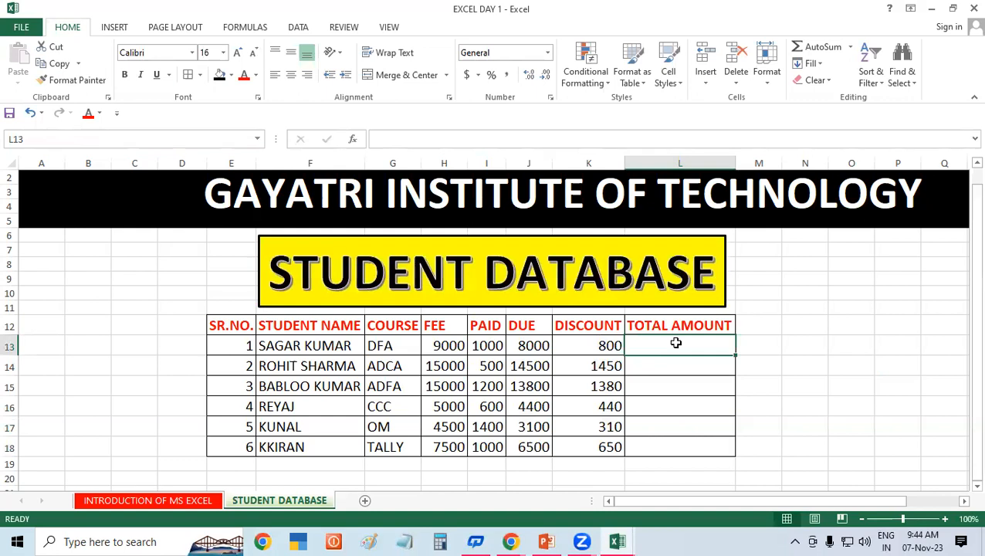
type("=")
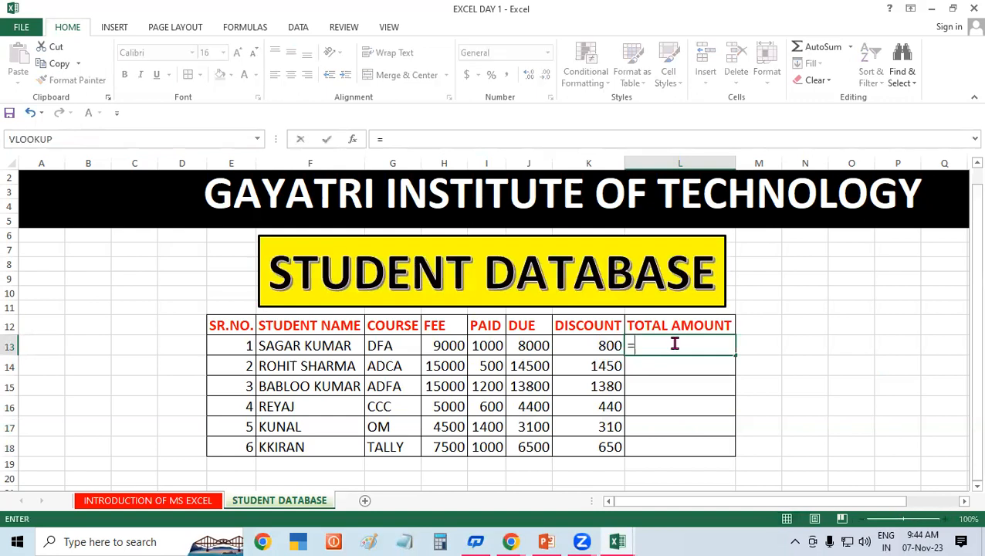
left_click(525, 346)
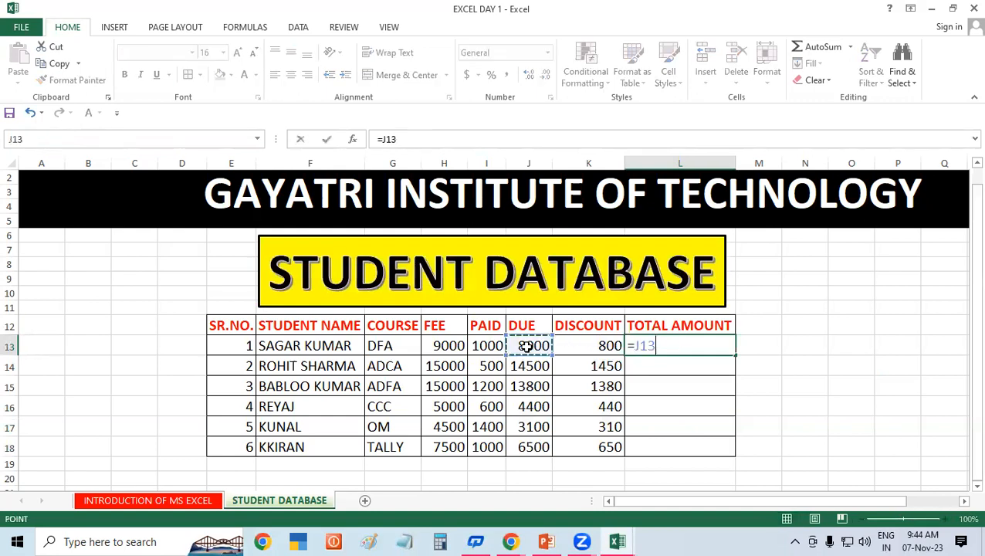
type("-")
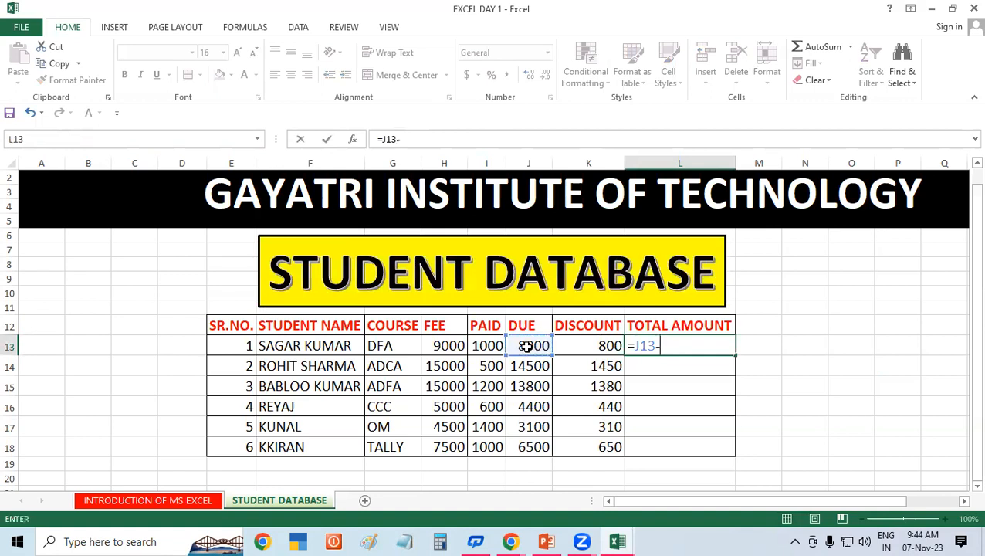
left_click(580, 351)
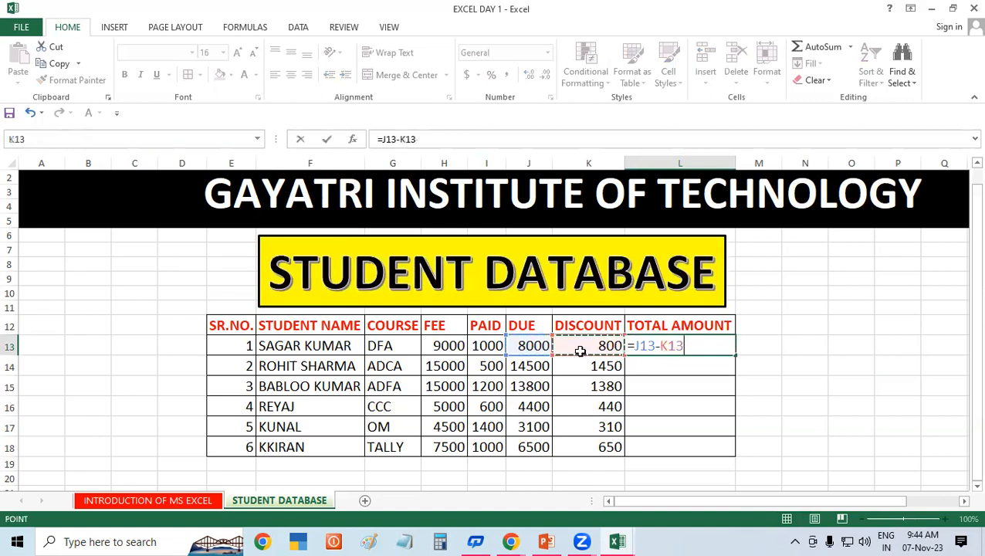
key("Return")
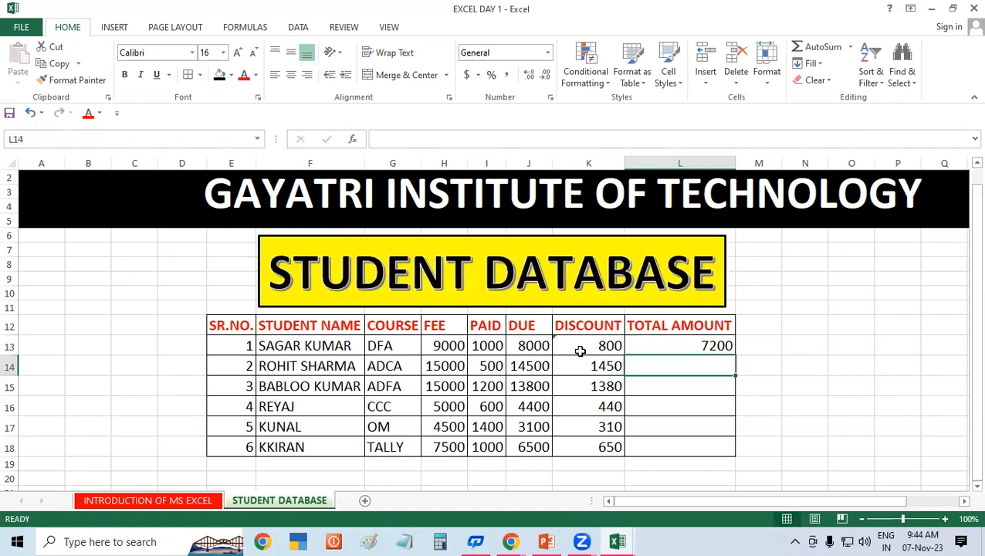
left_click(530, 347)
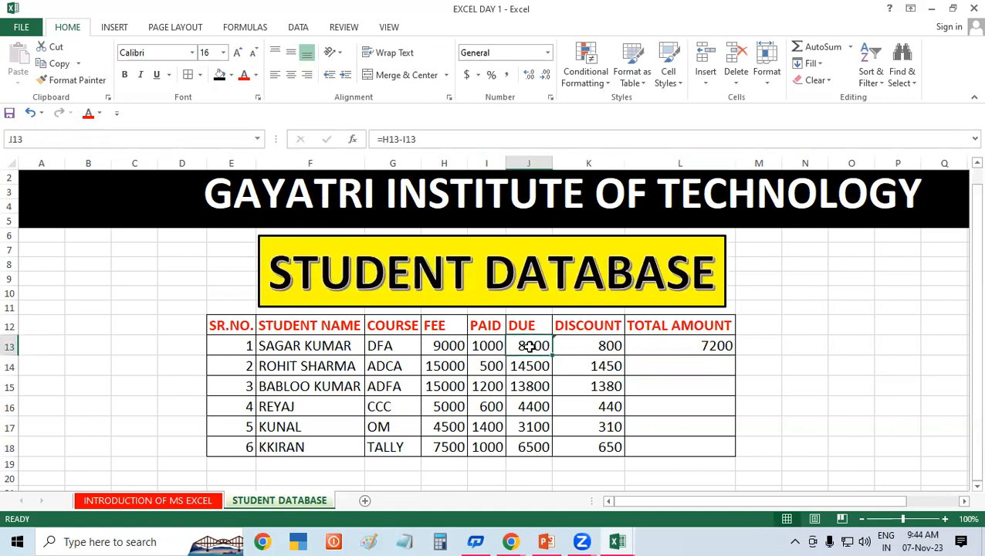
left_click(612, 349)
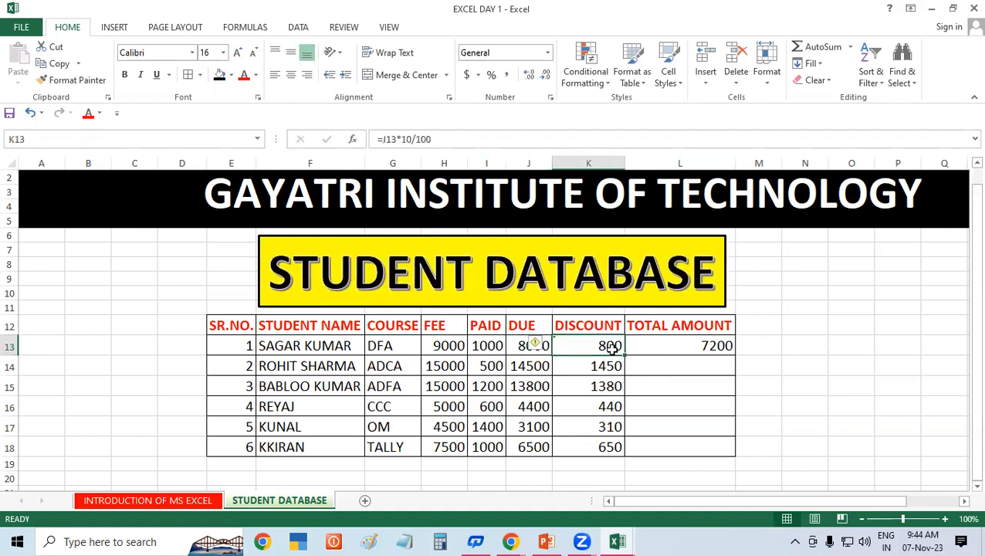
left_click(683, 344)
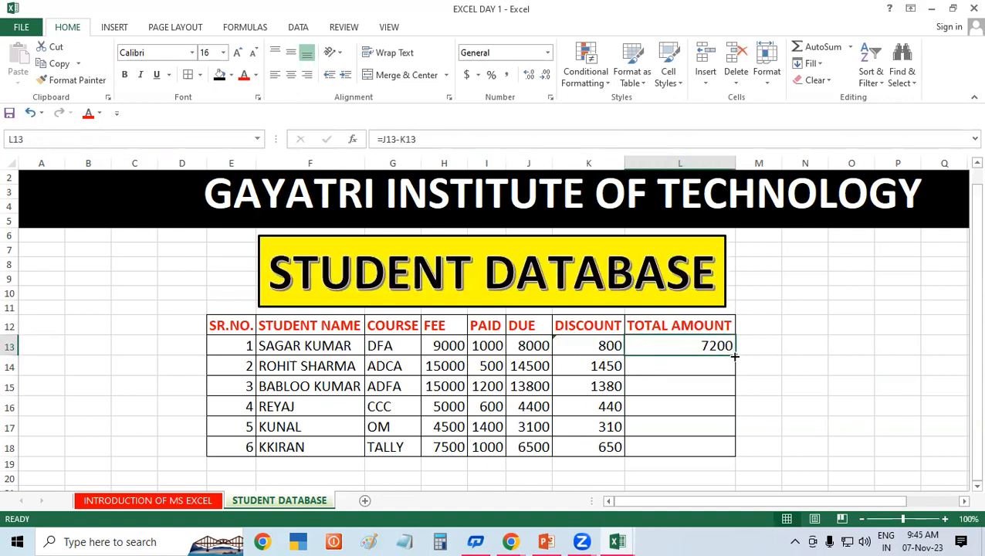
Step: Fill the TOTAL AMOUNT formula down L13:L18 (7200 to 5850) and select DISCOUNT cells K13:K18
left_click_drag(737, 354, 738, 451)
left_click(827, 344)
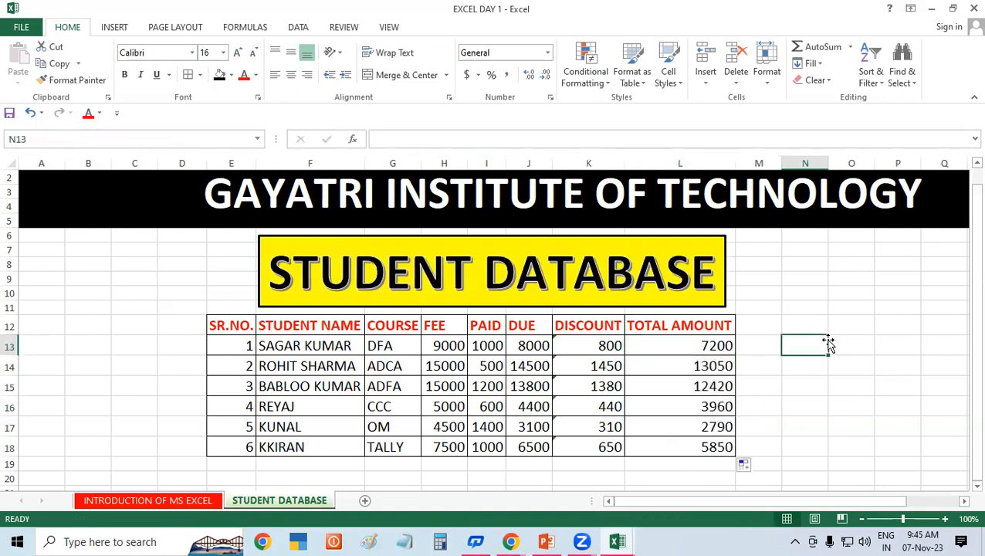
left_click_drag(572, 344, 569, 448)
left_click(888, 343)
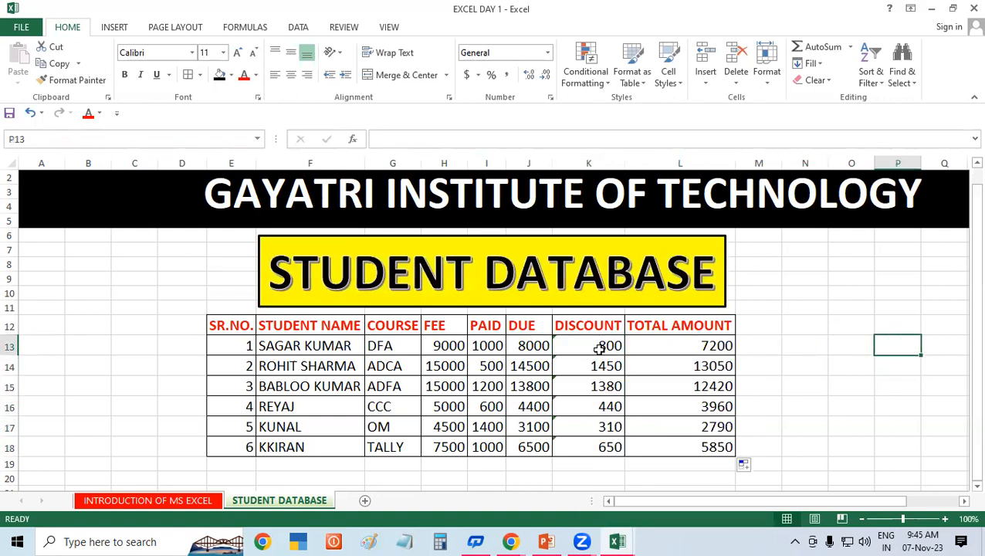
left_click_drag(588, 346, 609, 446)
Step: Choose Ignore Error for the inconsistent-formula flags on K13:K18 and review the finished table
left_click(539, 344)
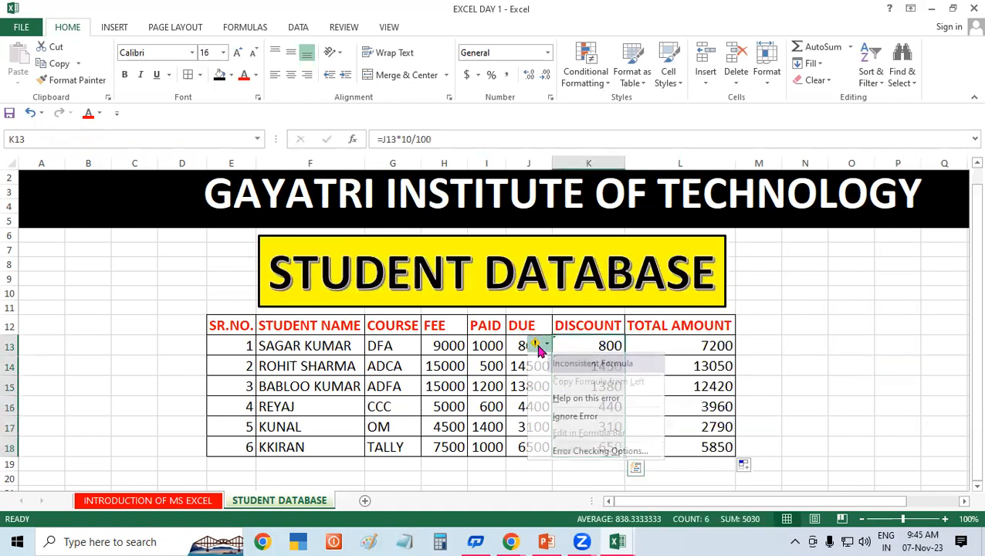
left_click(576, 416)
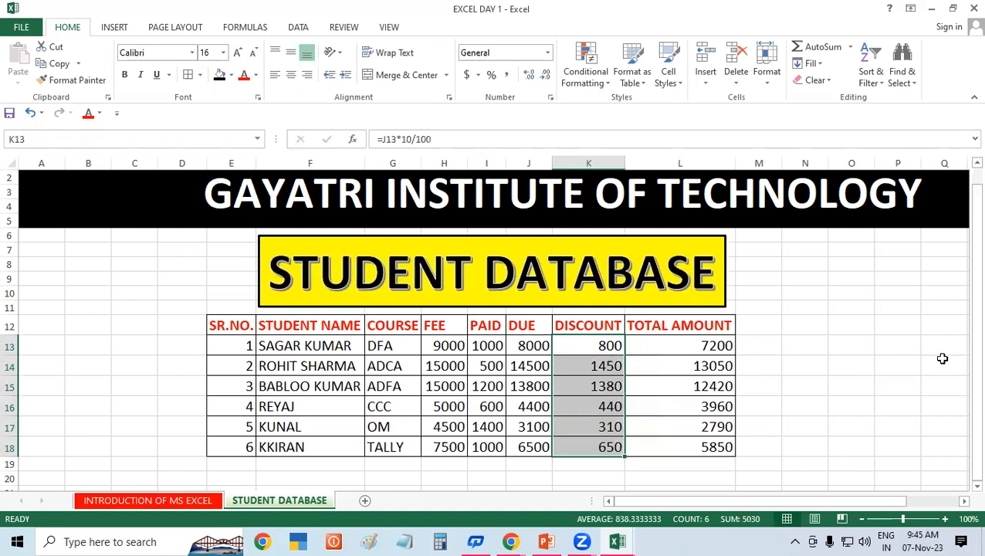
left_click(880, 361)
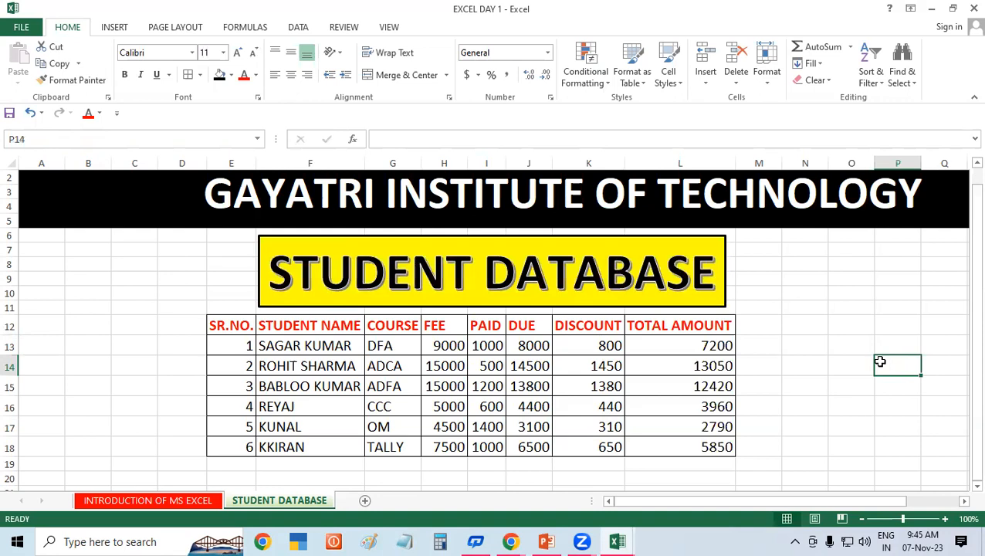
left_click(440, 407)
left_click(788, 382)
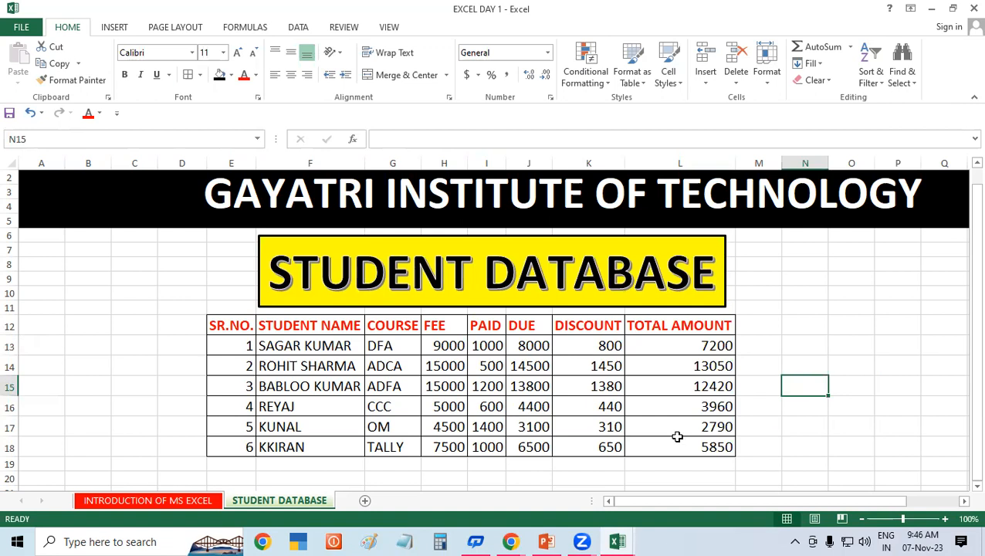
left_click(525, 345)
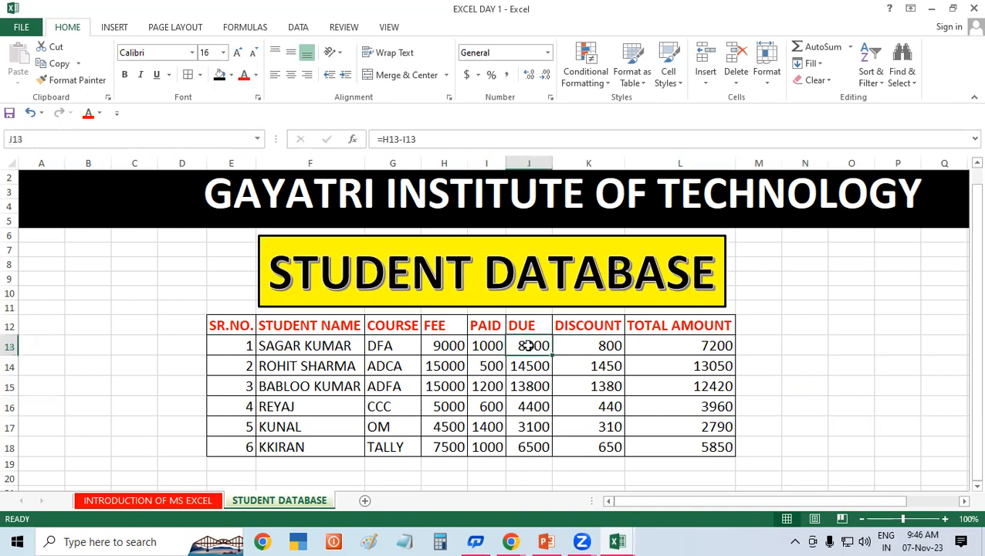
left_click(407, 541)
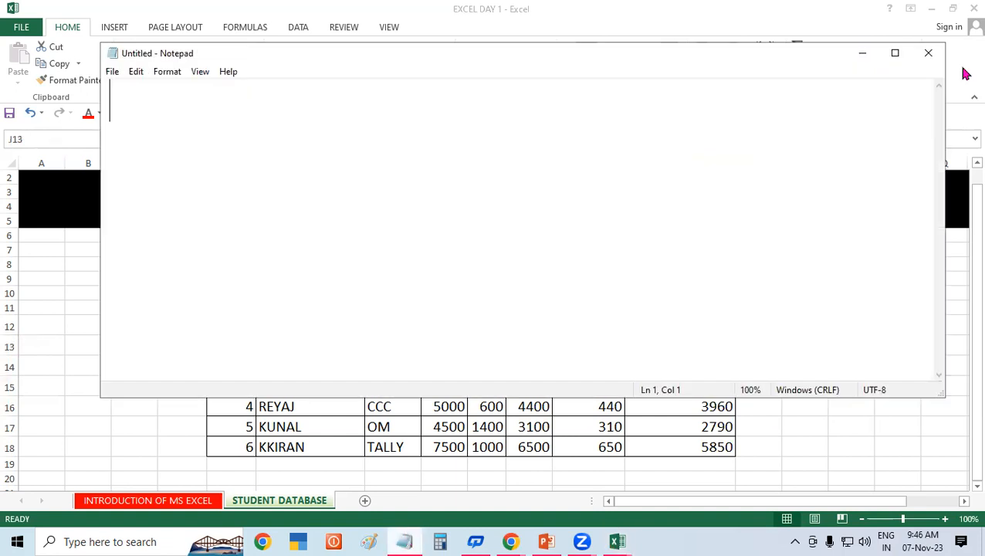
Step: Maximize Notepad and write the DUE AMOUNT FORMULA heading with =SELECT FEE-SELECT PAID below it
left_click(894, 52)
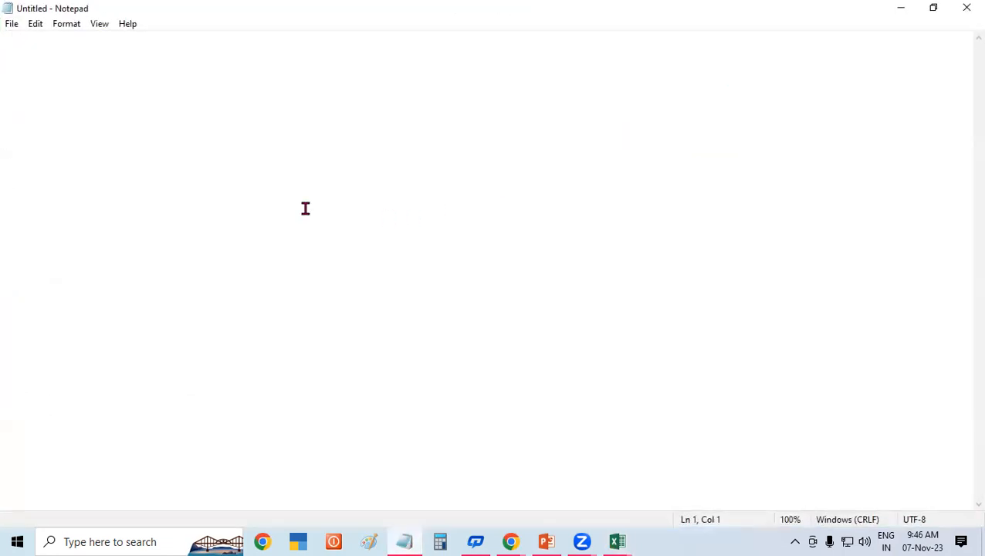
type("DUE ")
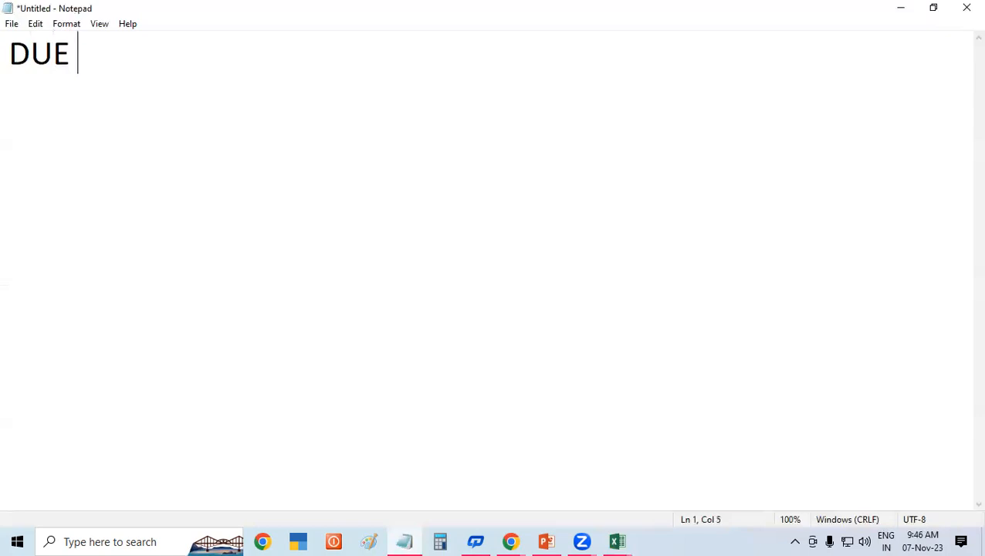
type("AMOUNT ")
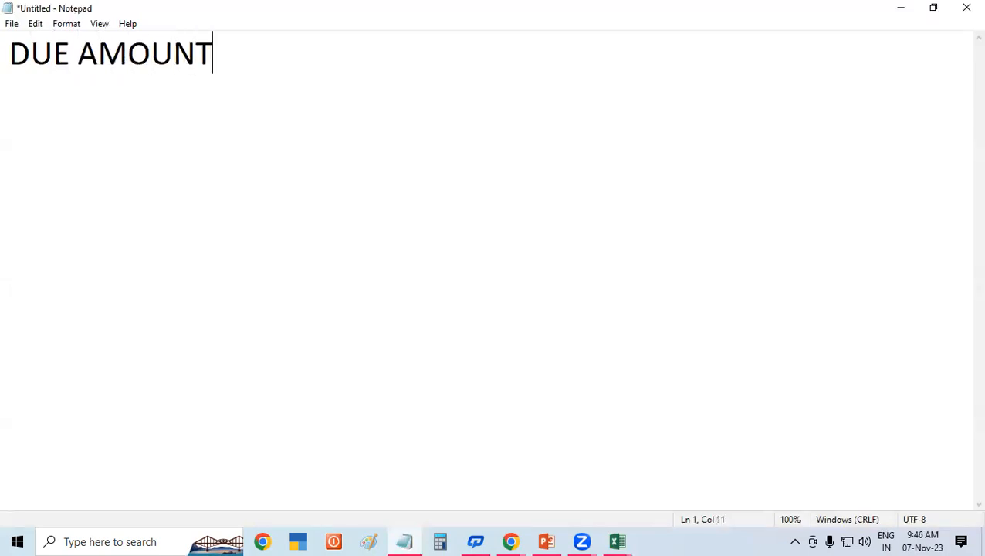
type("FORMULA")
key("Return")
key("Return")
type("=")
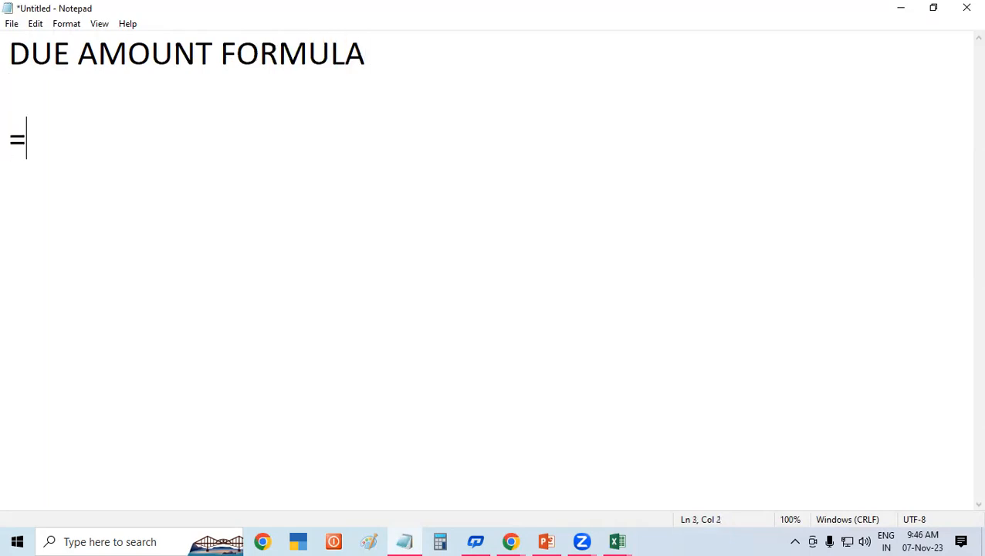
type("SELECT ")
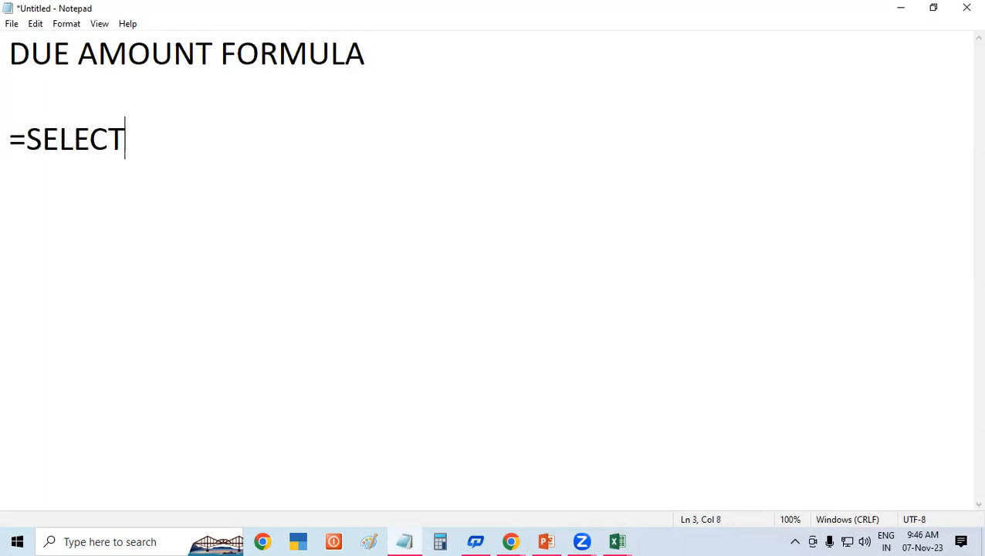
type("FEE")
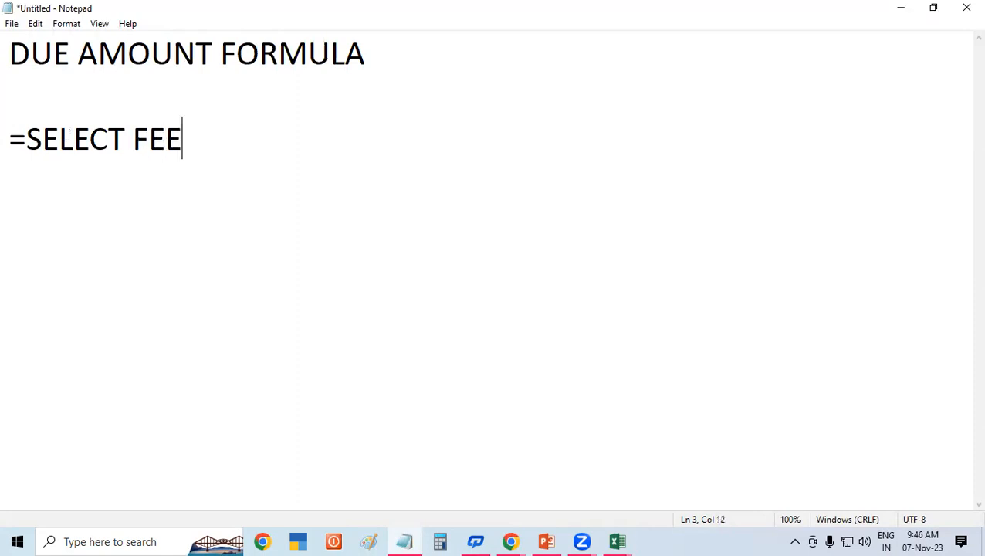
type("-PAID")
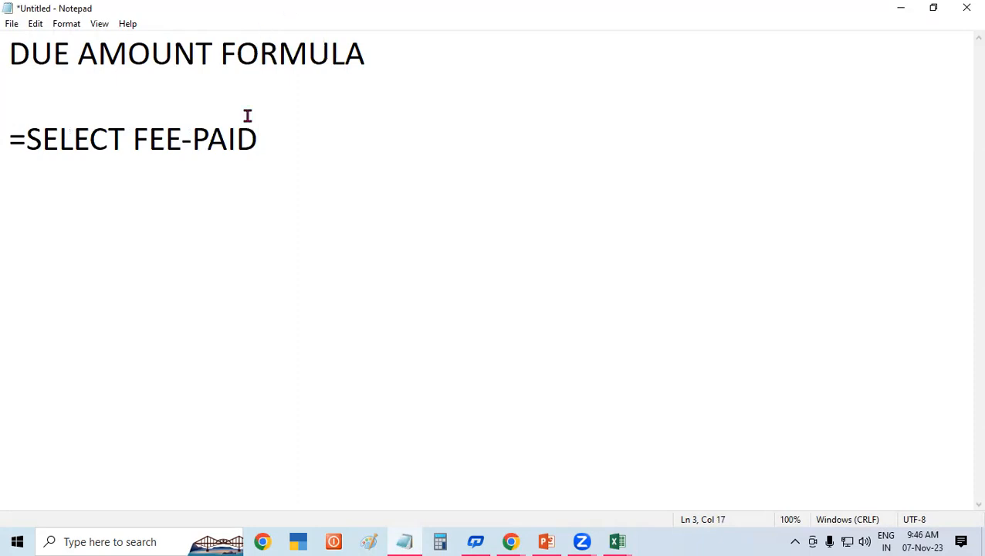
left_click(194, 137)
type("SELECT")
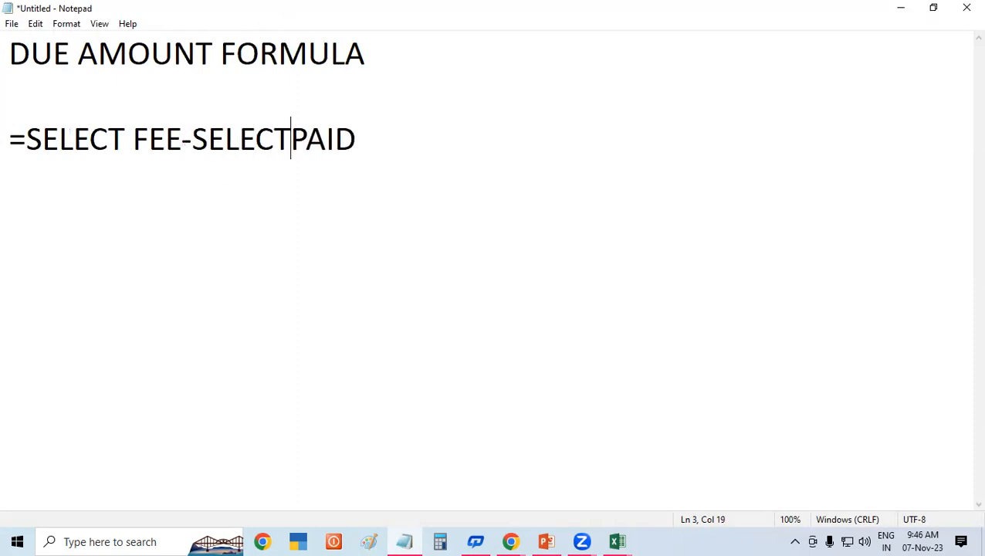
left_click(437, 129)
key("Return")
key("Return")
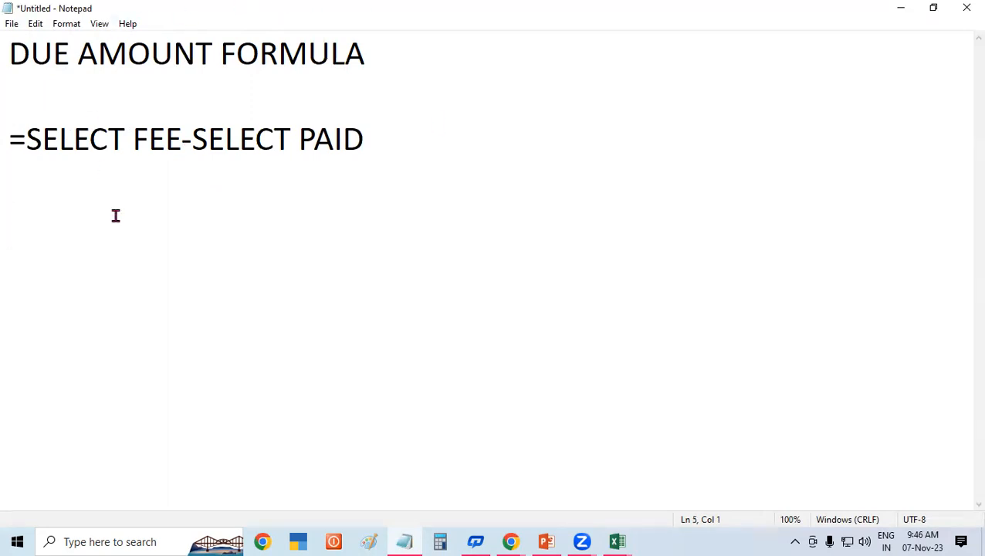
Step: Add the DISCOUNT 10 % FORMULA heading with =SELECT DUE AMOUNT*10/100, then start the TOTAL AMOUNT FORMULA heading
type("DISCO")
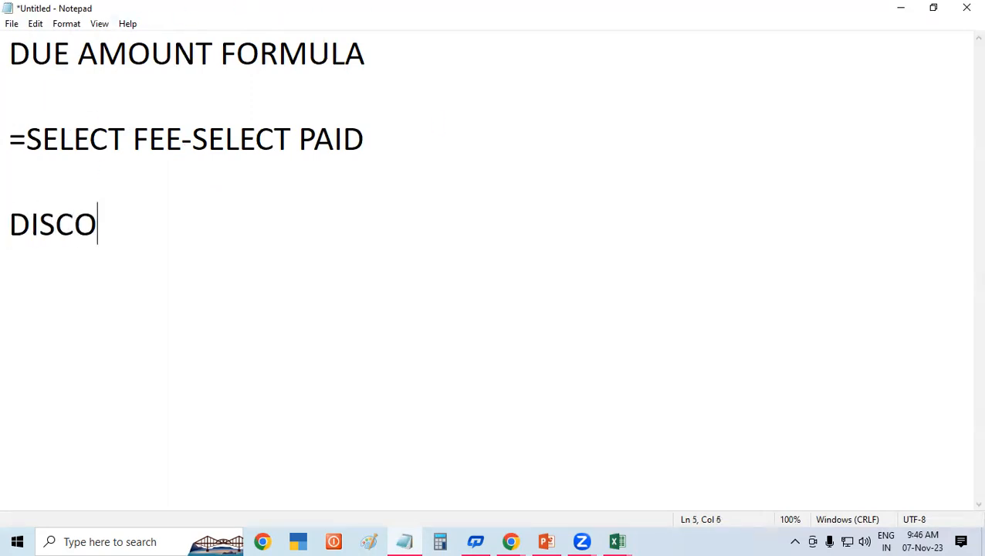
type("UNT 10 ")
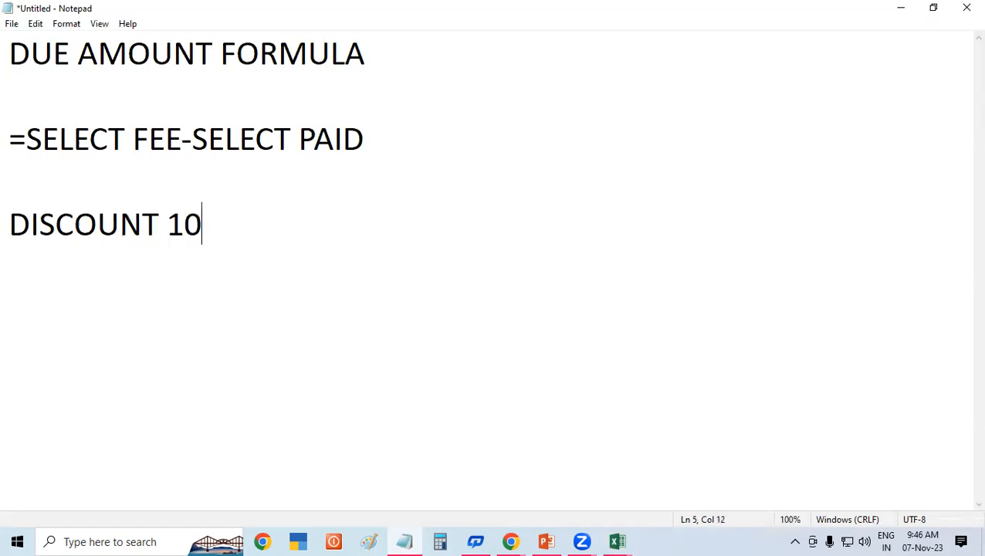
type("% ")
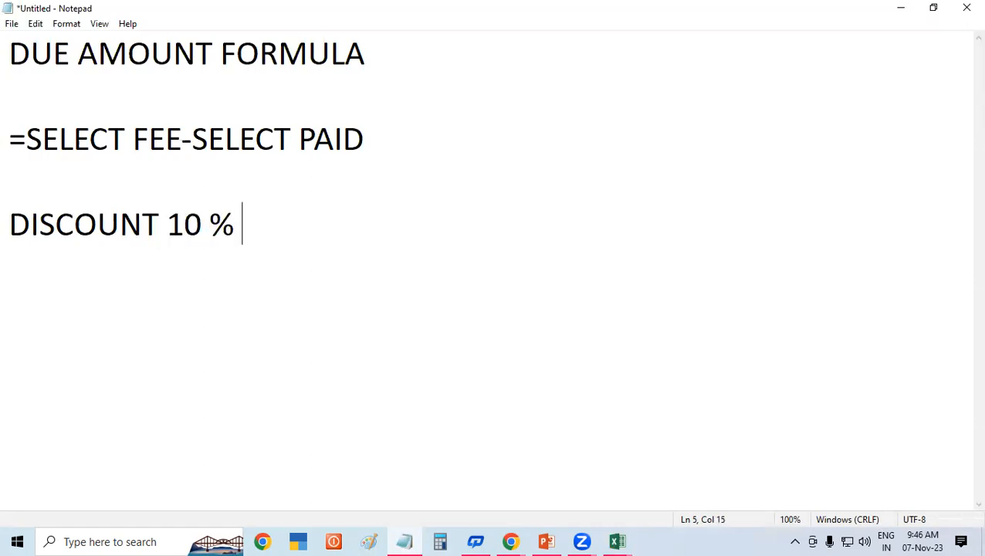
type("FORMULA")
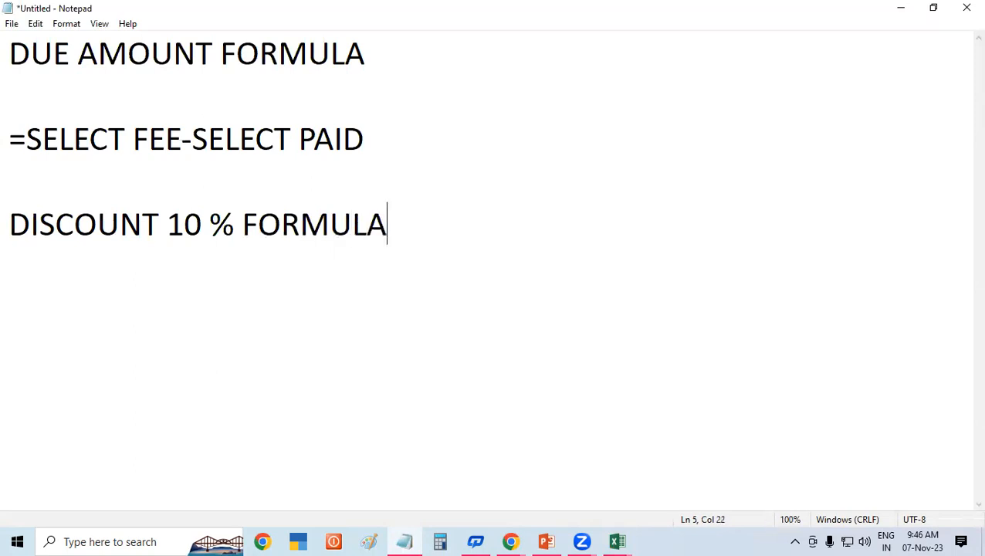
key("Return")
type("=SELECT DUE ")
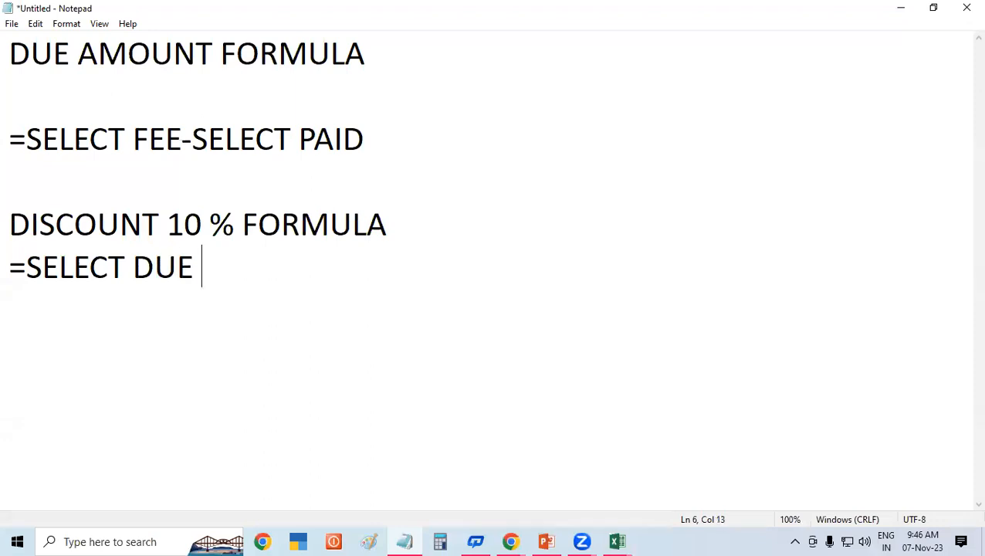
type("AMOUNT")
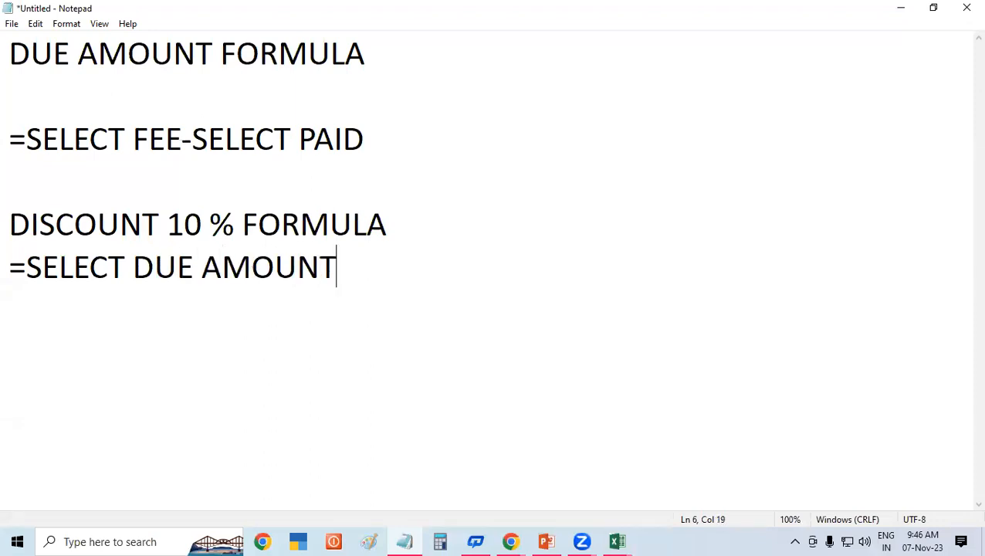
type("*10/")
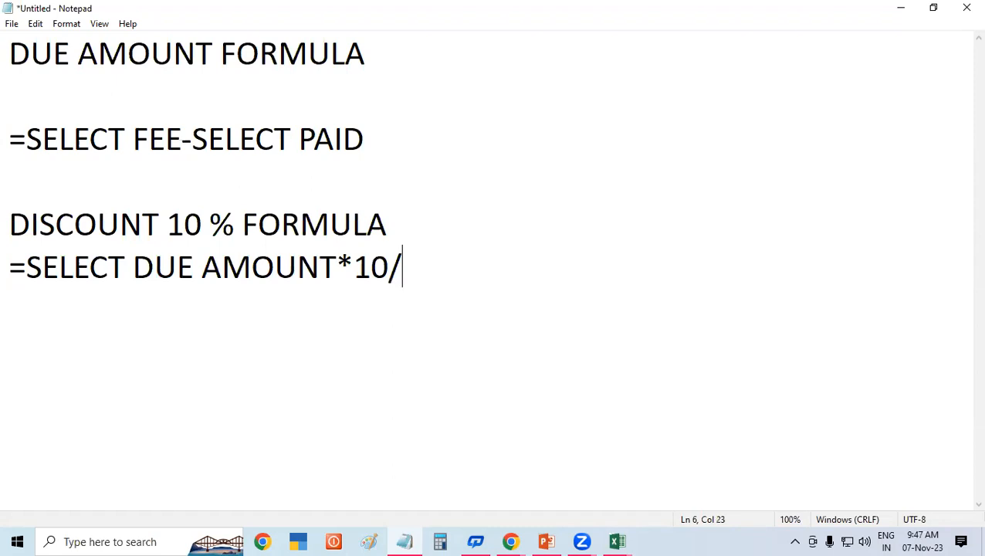
type("100")
key("Return")
type("TOTAL ")
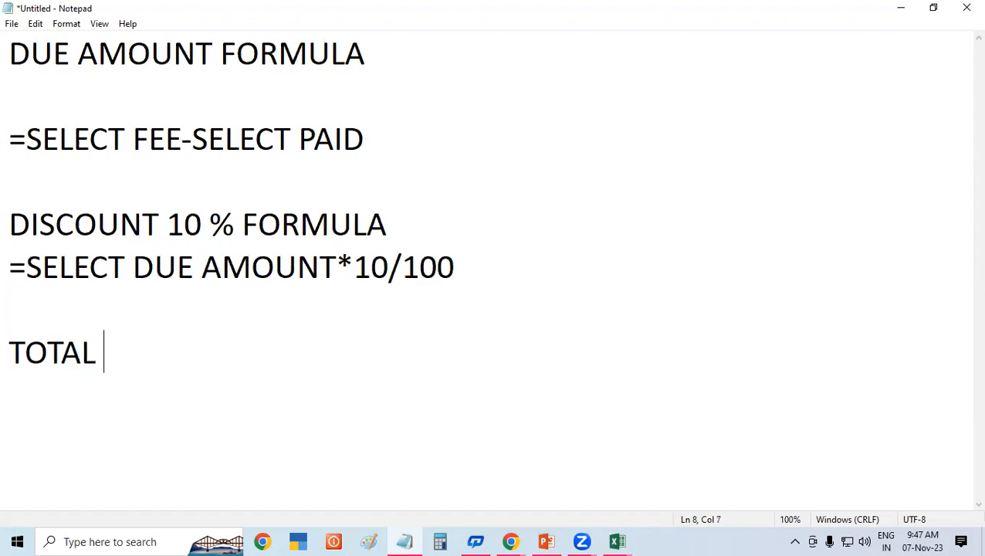
type("AMO")
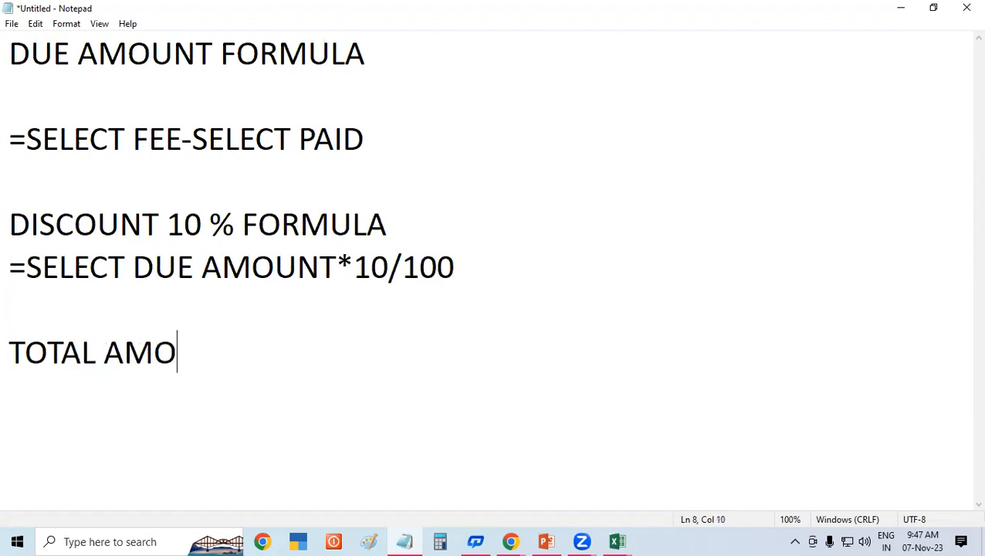
type("UNT FOR")
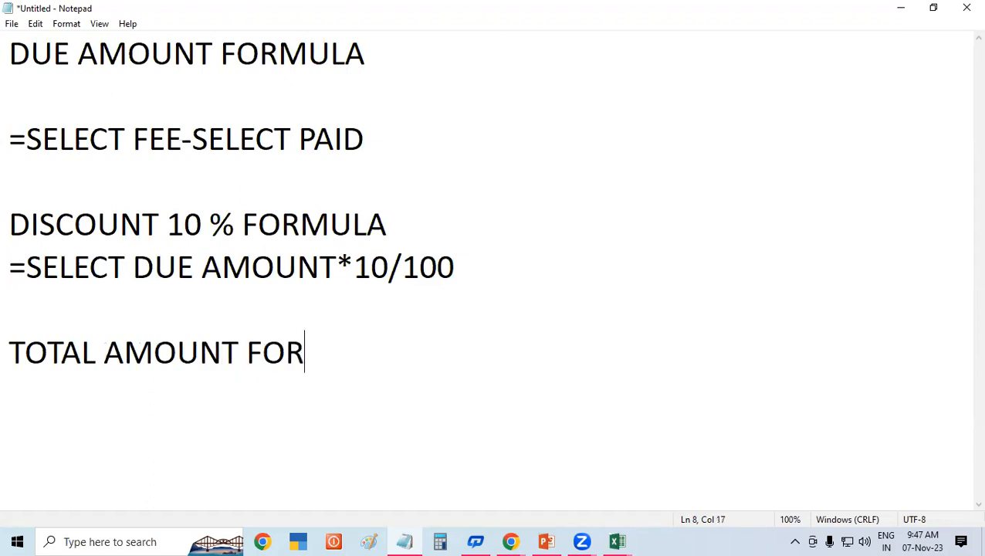
type("MULA")
Step: Write =SELECT DUE AMOUNT-DISCOUNT AMOUNT under the total heading, fixing the typo, then leave Notepad
key("Return")
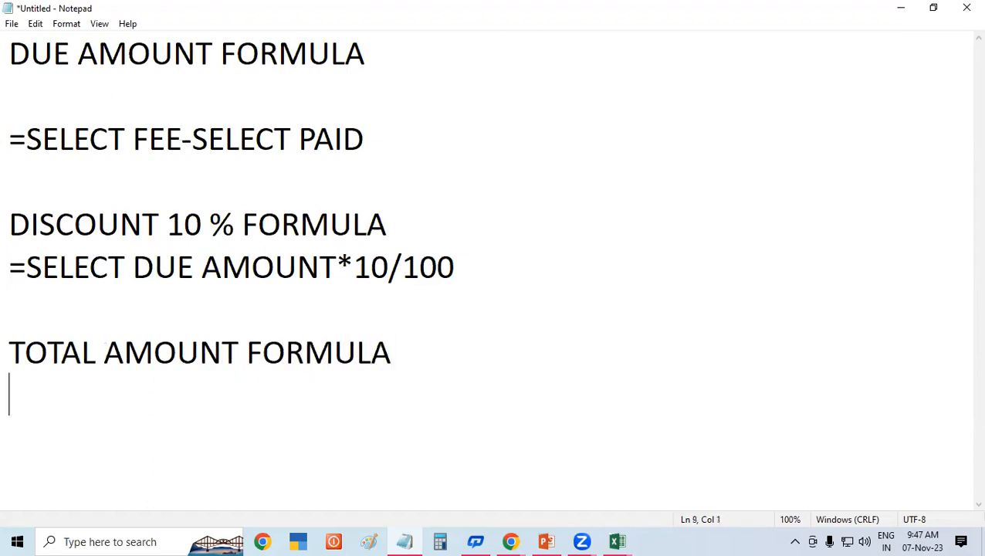
type("=SEK")
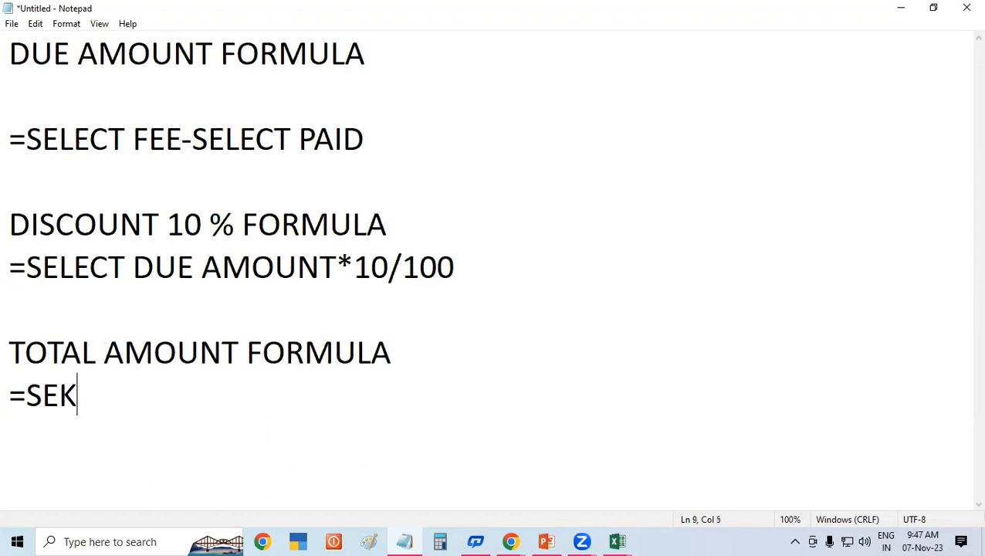
key("BackSpace")
type("LECT ")
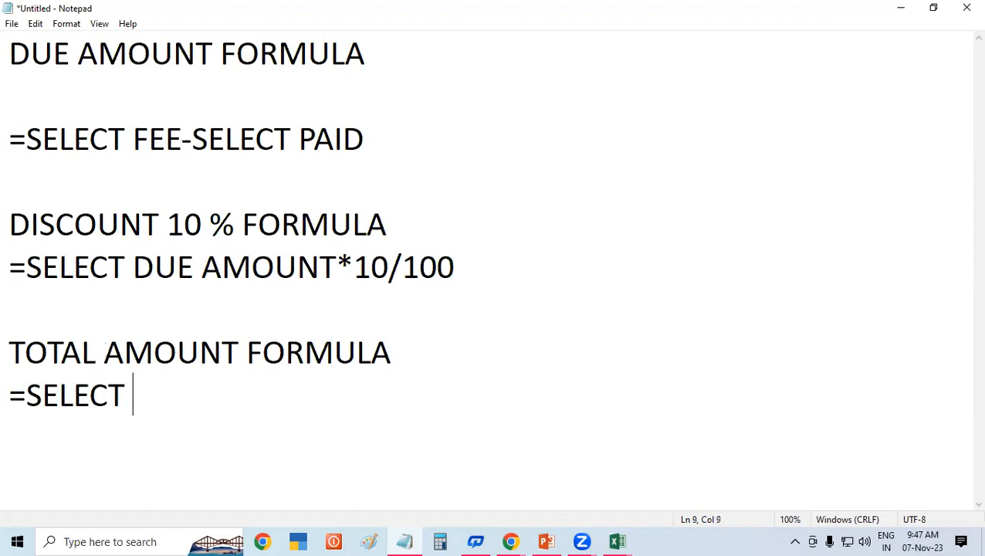
type("DUE AMOUNT-DISCOUNT AMOU")
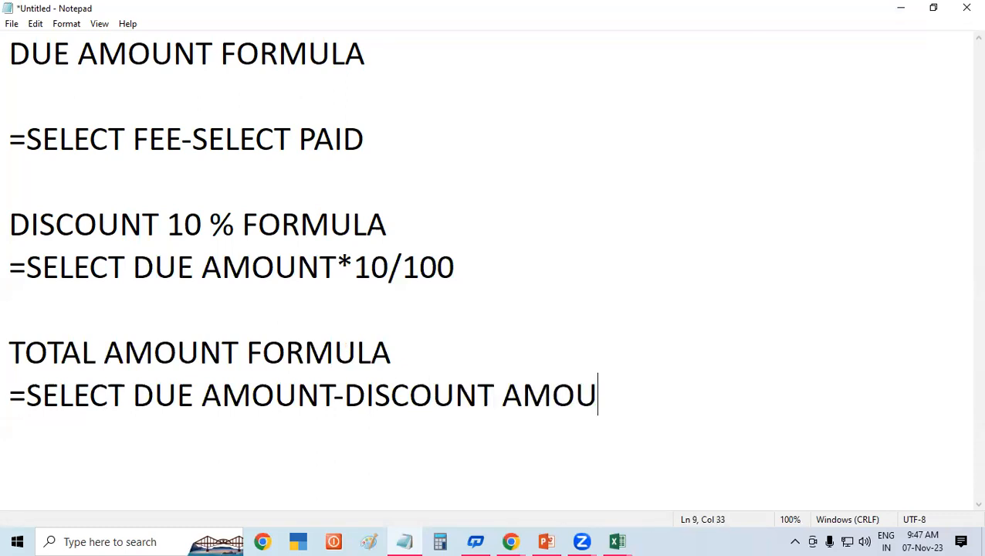
type("NT")
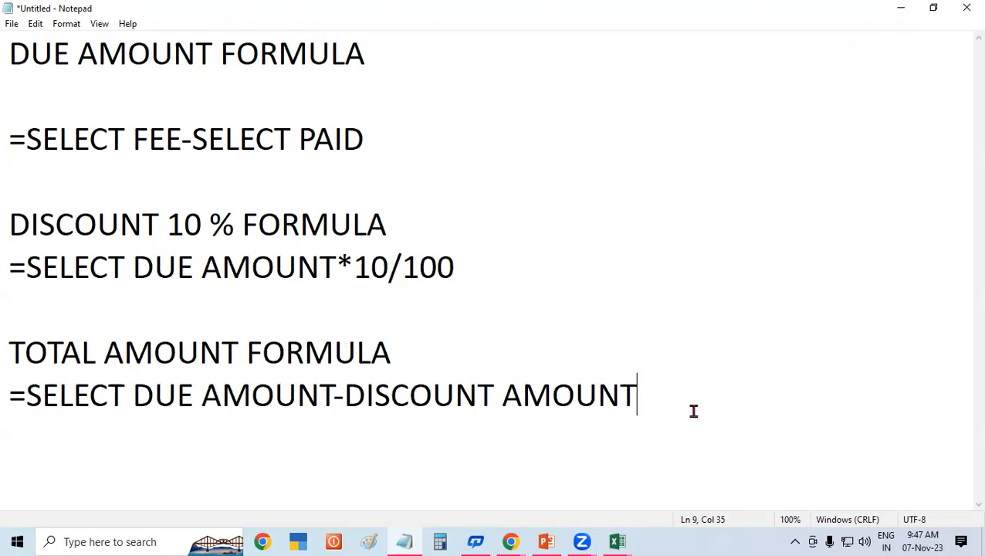
key("alt+Tab")
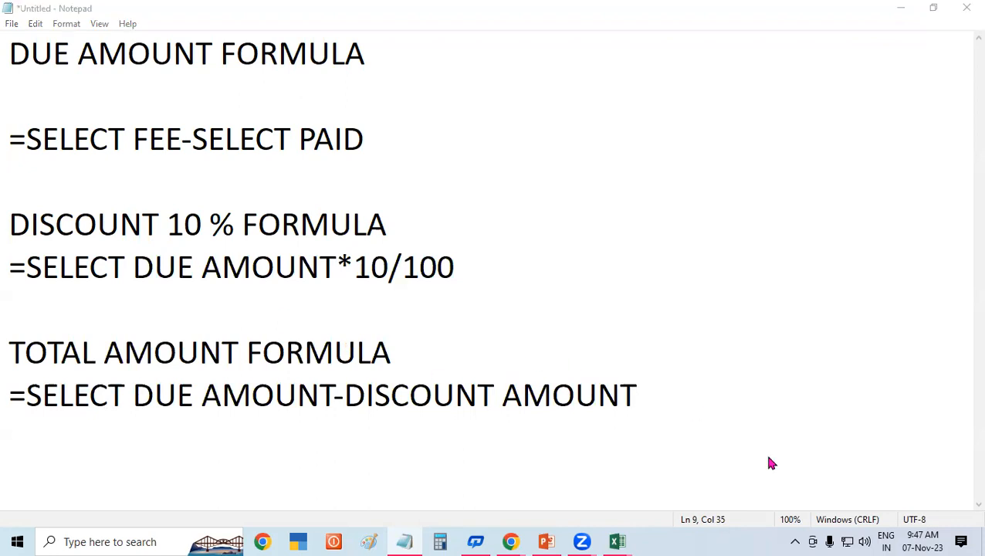